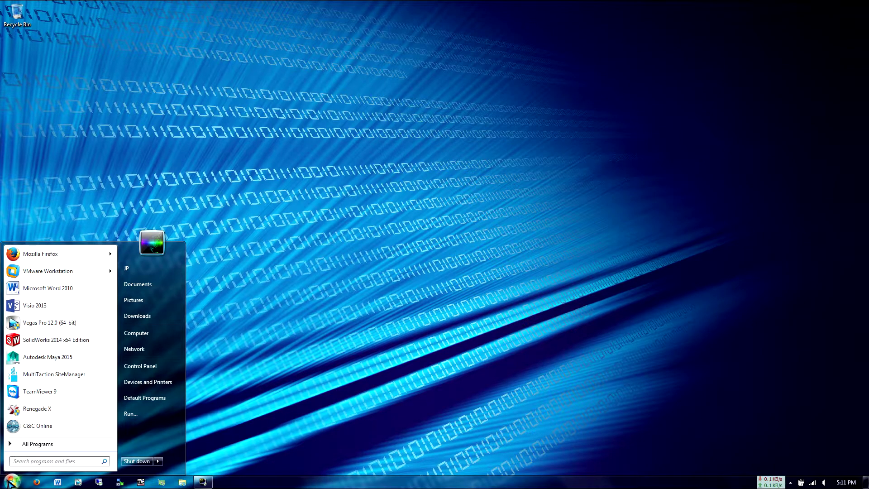
Open Paint and draw a wide rectangle about 448 × 198 px with a tall rectangle about 149 × 264 px below it
{"action": "type", "text": "paint"}
{"action": "key", "text": "Return"}
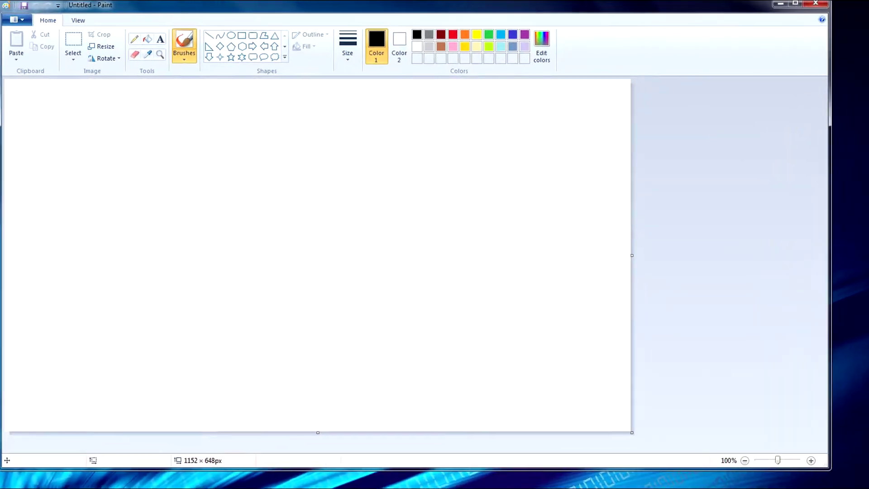
{"action": "left_click", "coordinate": [252, 36]}
{"action": "left_click_drag", "start_coordinate": [313, 121], "coordinate": [565, 233]}
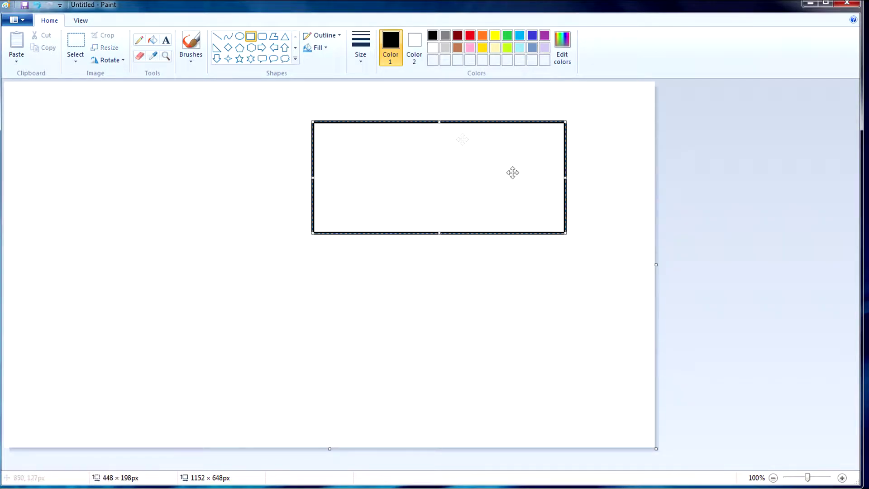
{"action": "left_click_drag", "start_coordinate": [281, 265], "coordinate": [366, 413]}
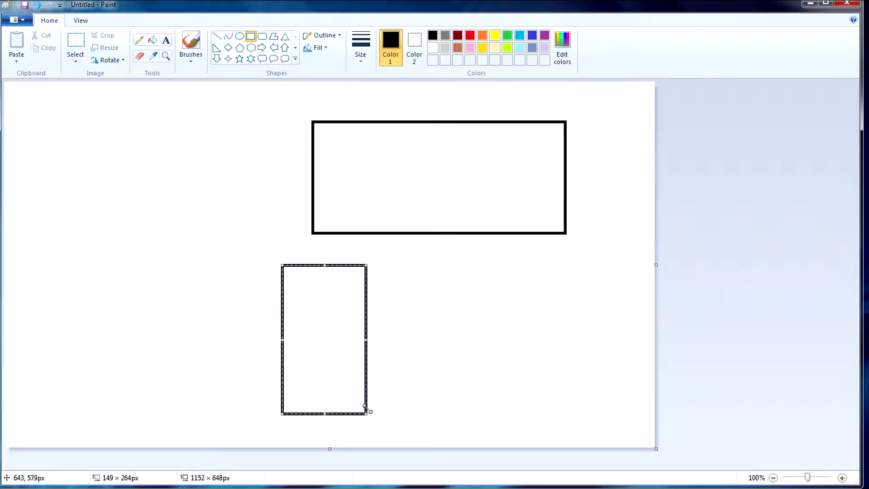
Handwrite the label "UTB" in the wide rectangle and "PC" in the tall one with the black Pencil
{"action": "left_click", "coordinate": [139, 39]}
{"action": "left_click", "coordinate": [361, 50]}
{"action": "left_click", "coordinate": [360, 148]}
{"action": "mouse_move", "coordinate": [356, 161]}
{"action": "left_mouse_down"}
{"action": "mouse_move", "coordinate": [390, 153]}
{"action": "mouse_move", "coordinate": [420, 197]}
{"action": "left_mouse_up"}
{"action": "mouse_move", "coordinate": [407, 154]}
{"action": "left_mouse_down"}
{"action": "mouse_move", "coordinate": [440, 154]}
{"action": "mouse_move", "coordinate": [464, 199]}
{"action": "left_mouse_up"}
{"action": "mouse_move", "coordinate": [468, 156]}
{"action": "left_mouse_down"}
{"action": "mouse_move", "coordinate": [482, 158]}
{"action": "mouse_move", "coordinate": [464, 200]}
{"action": "left_mouse_up"}
{"action": "left_click_drag", "start_coordinate": [297, 317], "coordinate": [295, 360]}
{"action": "mouse_move", "coordinate": [296, 317]}
{"action": "left_mouse_down"}
{"action": "mouse_move", "coordinate": [301, 344]}
{"action": "mouse_move", "coordinate": [336, 353]}
{"action": "left_mouse_up"}
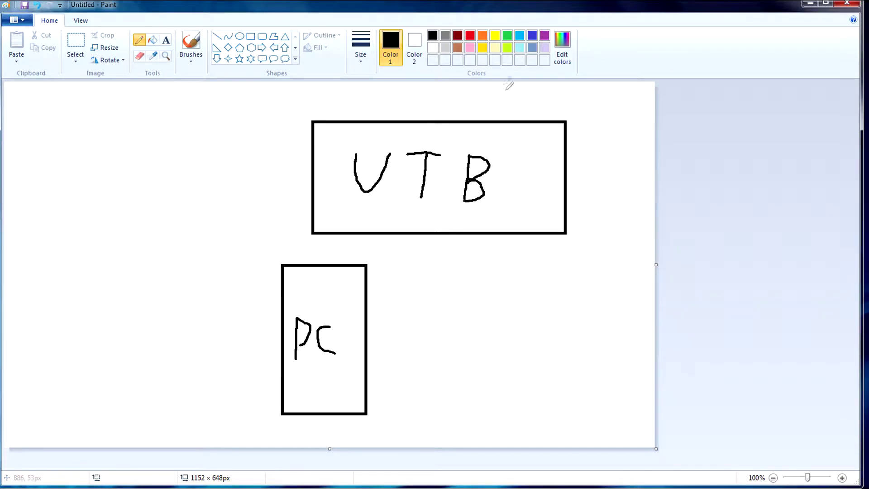
Connect the PC box to the UTB box with one red and one light-blue freehand line, and close Paint
{"action": "left_click", "coordinate": [469, 36]}
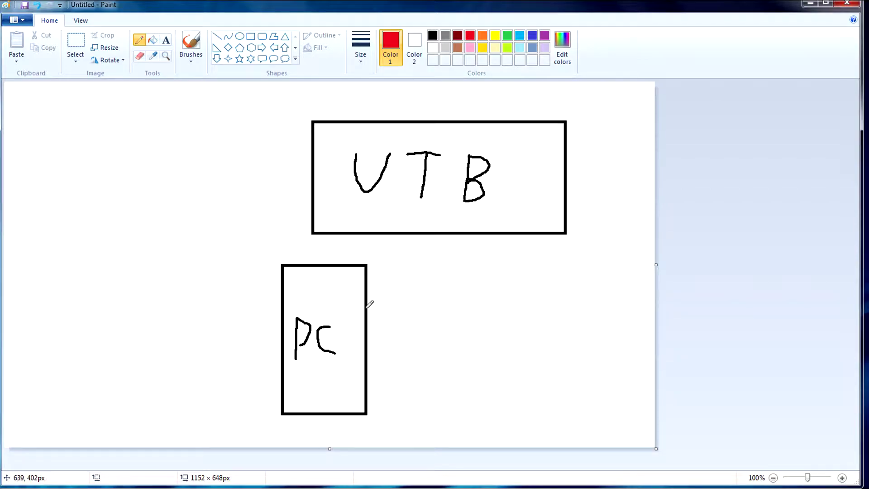
{"action": "mouse_move", "coordinate": [366, 310]}
{"action": "left_mouse_down"}
{"action": "mouse_move", "coordinate": [434, 309]}
{"action": "mouse_move", "coordinate": [466, 287]}
{"action": "mouse_move", "coordinate": [466, 234]}
{"action": "left_mouse_up"}
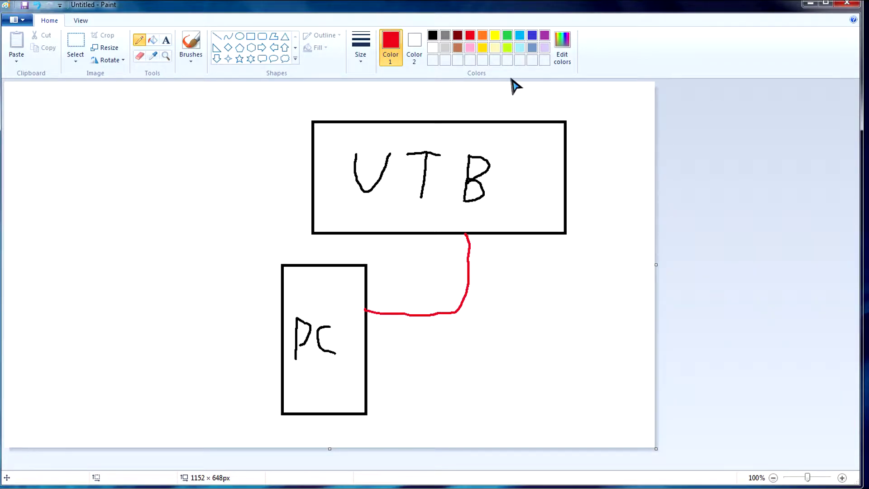
{"action": "left_click", "coordinate": [520, 37]}
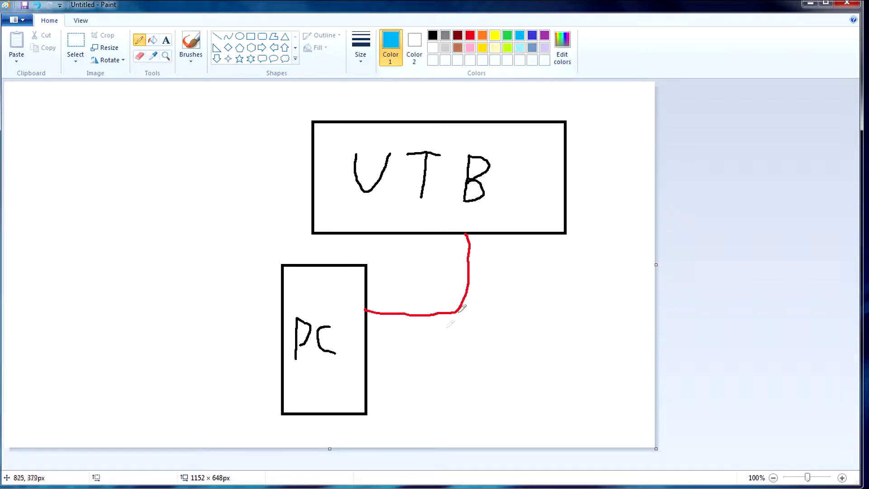
{"action": "mouse_move", "coordinate": [366, 371]}
{"action": "left_mouse_down"}
{"action": "mouse_move", "coordinate": [501, 350]}
{"action": "mouse_move", "coordinate": [537, 296]}
{"action": "mouse_move", "coordinate": [532, 231]}
{"action": "left_mouse_up"}
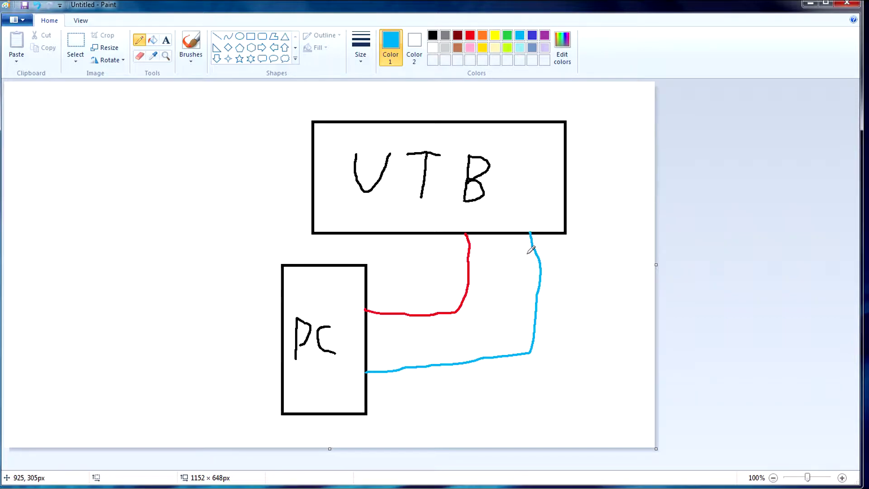
{"action": "left_click", "coordinate": [855, 8]}
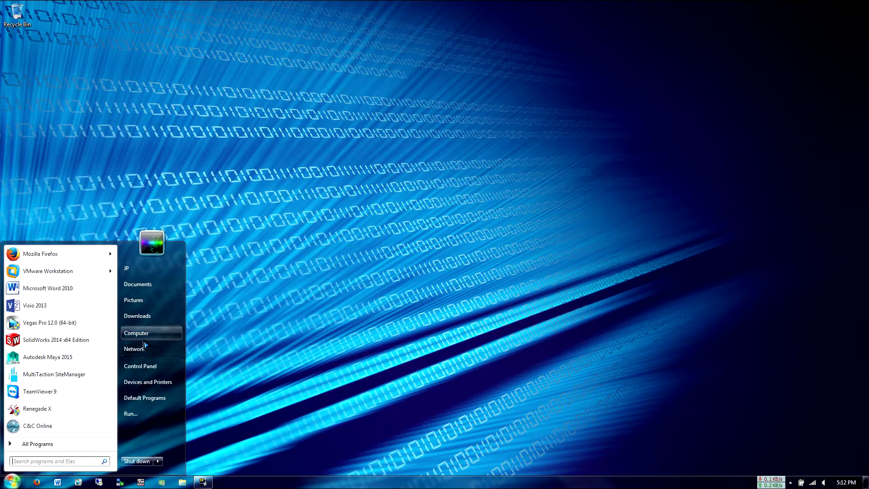
Check the computer's system properties for the Windows edition and system type, and close the windows
{"action": "left_click", "coordinate": [143, 334]}
{"action": "right_click", "coordinate": [390, 297]}
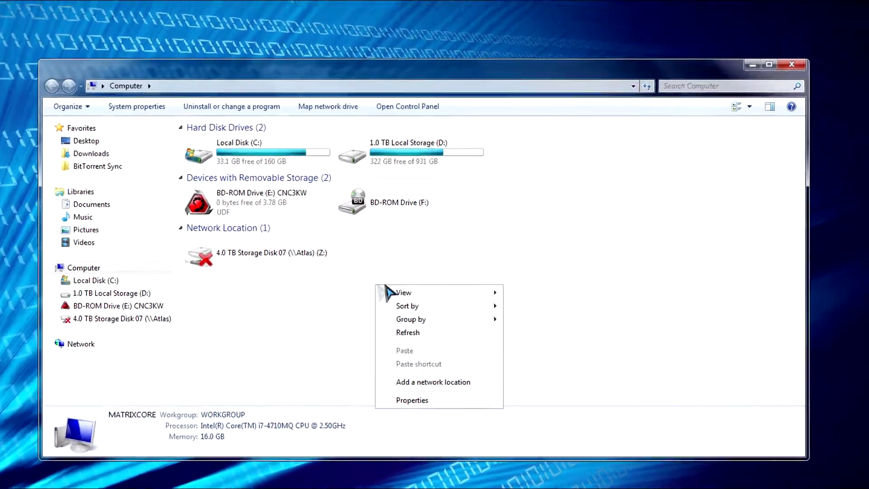
{"action": "left_click", "coordinate": [413, 379]}
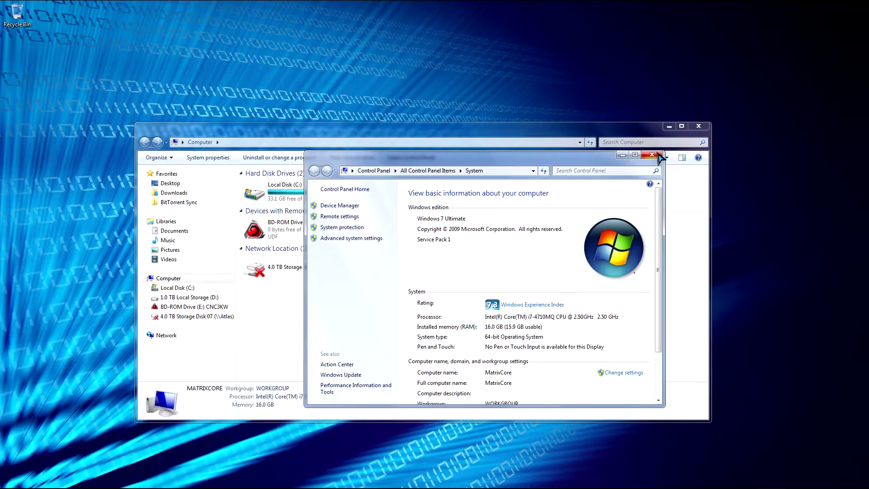
{"action": "left_click", "coordinate": [790, 61]}
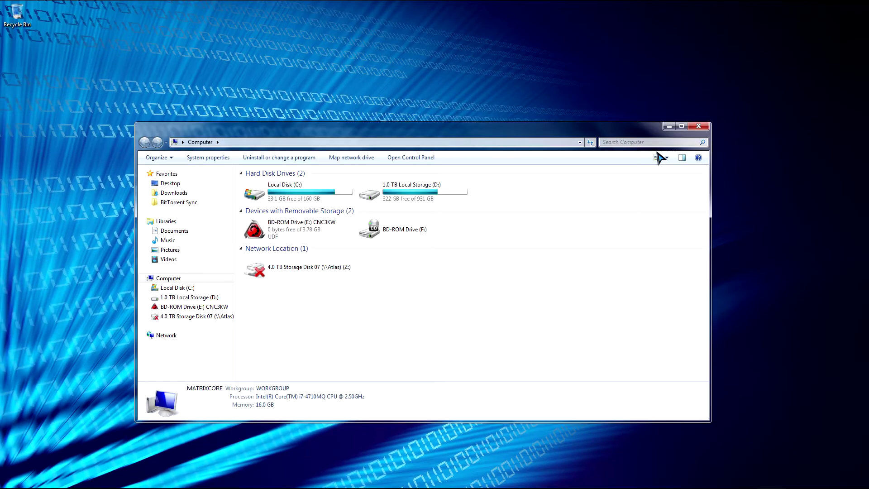
{"action": "left_click", "coordinate": [702, 128]}
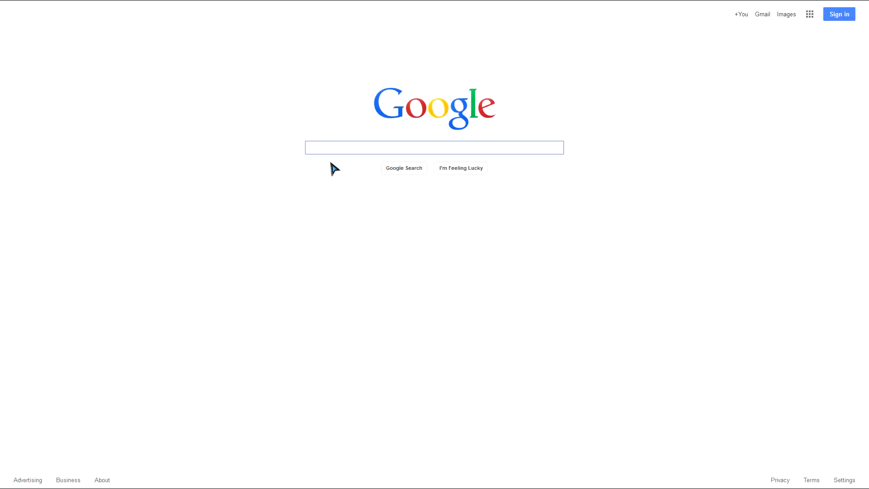
Search Google for "cornerstone multitaction" and open the MultiTouch Support Center site
{"action": "type", "text": "corner"}
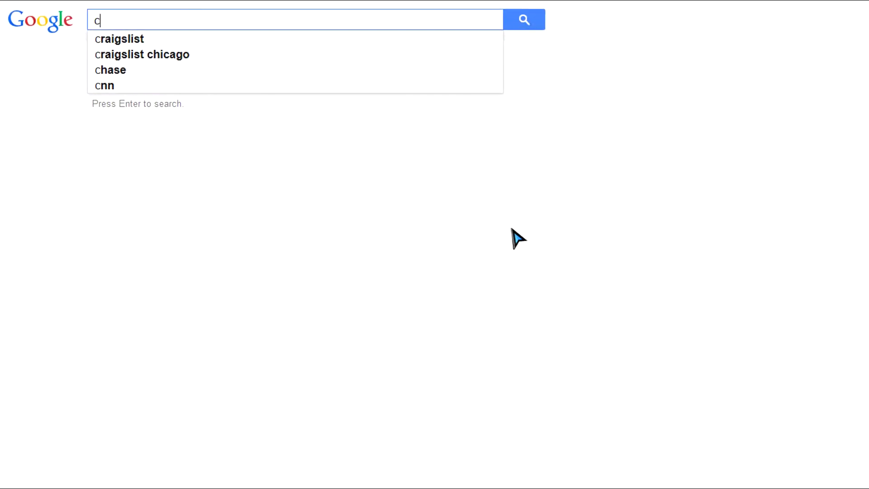
{"action": "type", "text": "st"}
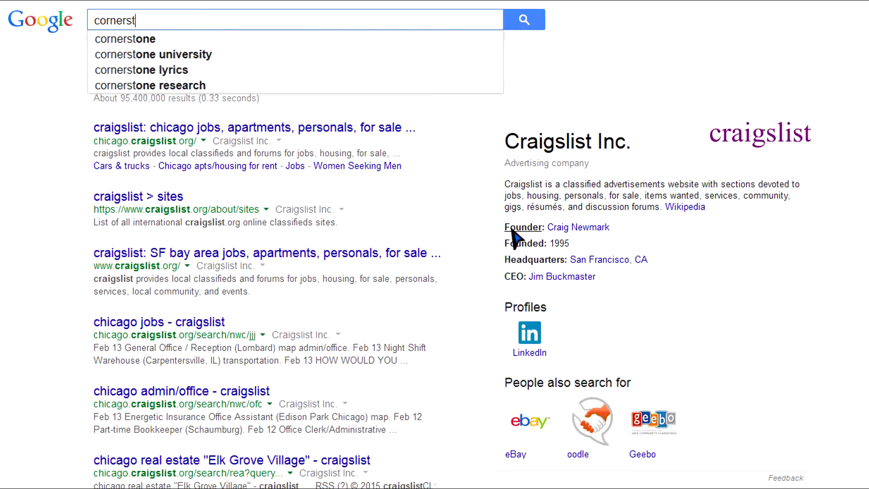
{"action": "type", "text": "one mul"}
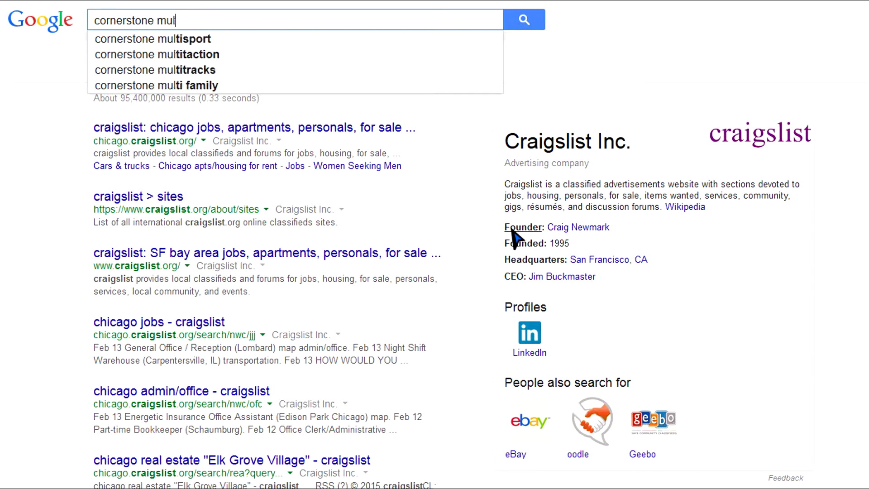
{"action": "type", "text": "titaction"}
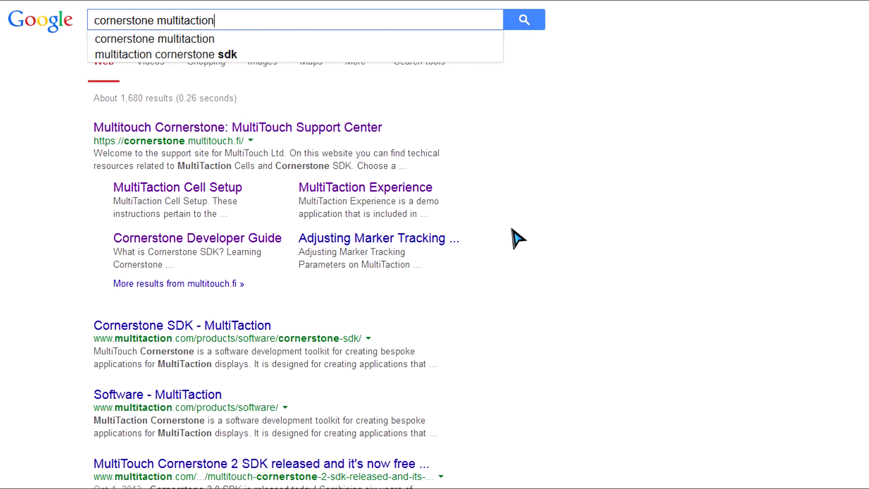
{"action": "left_click", "coordinate": [335, 128]}
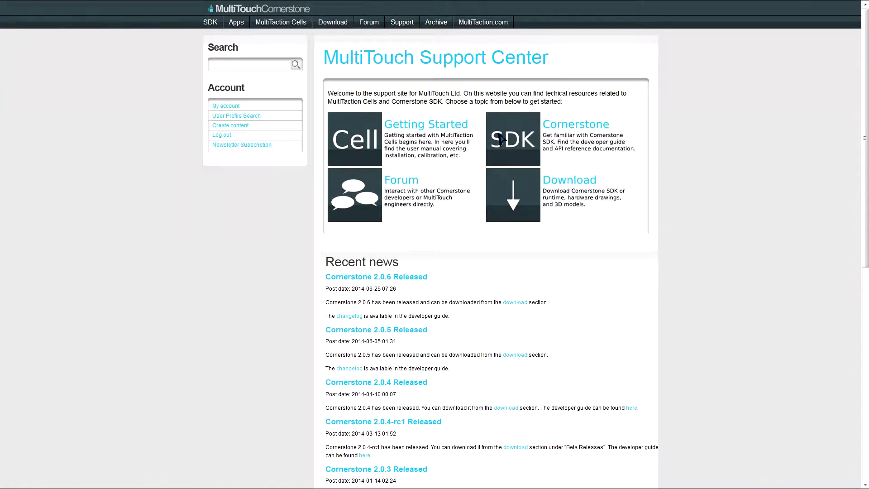
Open the site's Windows 64-bit downloads and accept the license agreements for Cornerstone Runtime 2.0 and Cornerstone SDK 2.0
{"action": "left_click", "coordinate": [525, 194]}
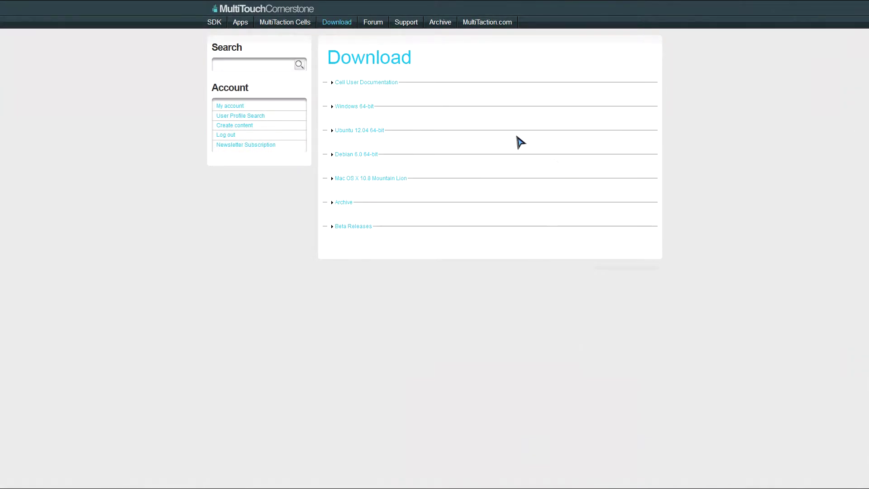
{"action": "left_click", "coordinate": [345, 108]}
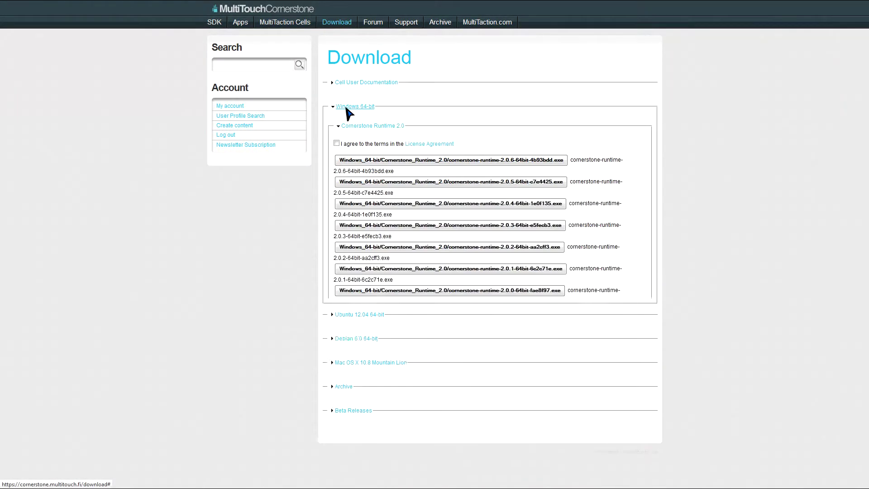
{"action": "scroll", "coordinate": [357, 105], "scroll_direction": "down", "scroll_amount": 1}
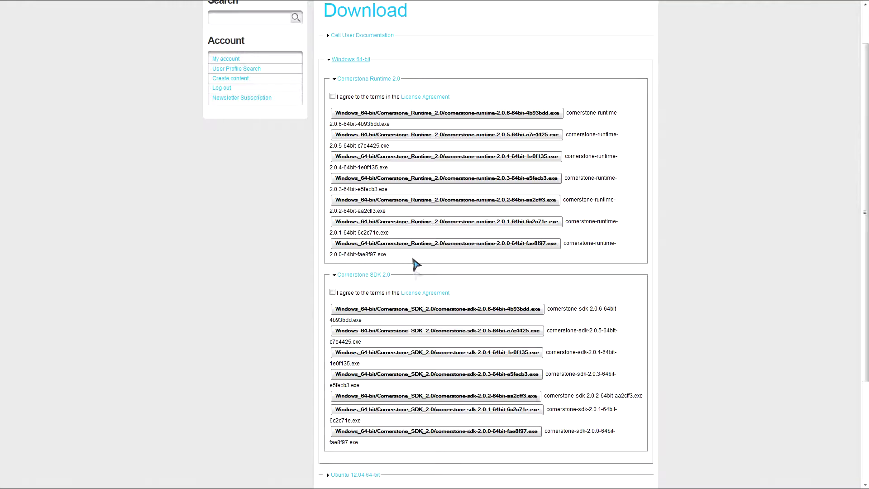
{"action": "left_click", "coordinate": [332, 97]}
{"action": "left_click", "coordinate": [333, 292]}
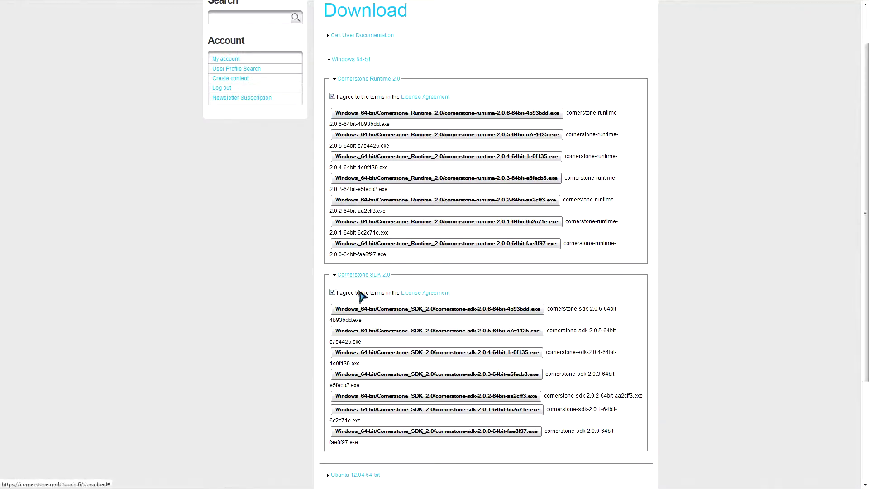
Download and save the 64-bit installers of Cornerstone Runtime 2.0.6 and Cornerstone SDK 2.0.6
{"action": "left_click", "coordinate": [430, 117]}
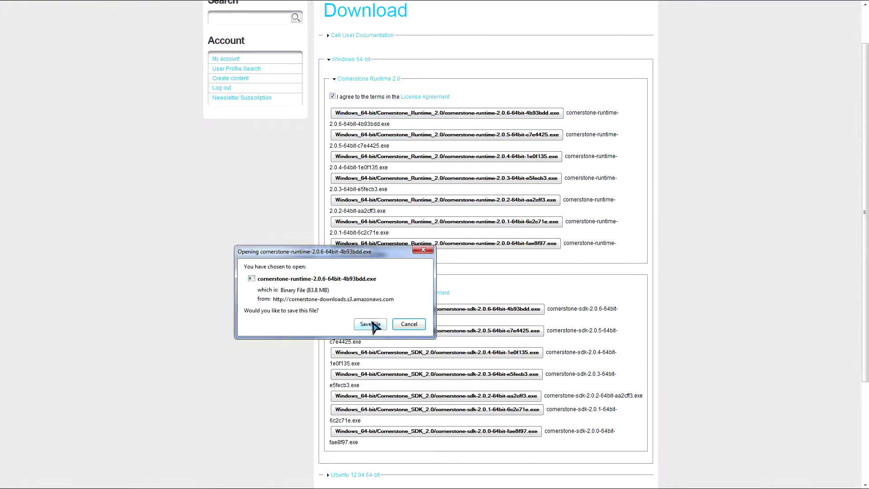
{"action": "left_click", "coordinate": [375, 324]}
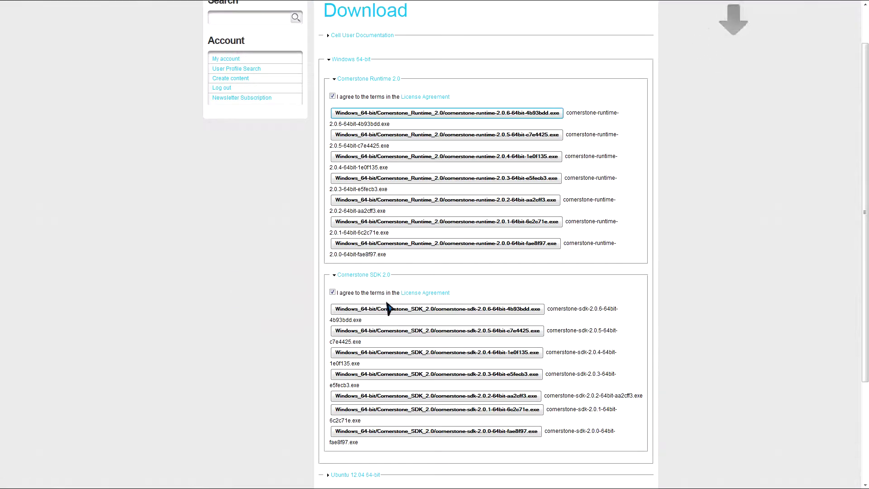
{"action": "left_click", "coordinate": [467, 312]}
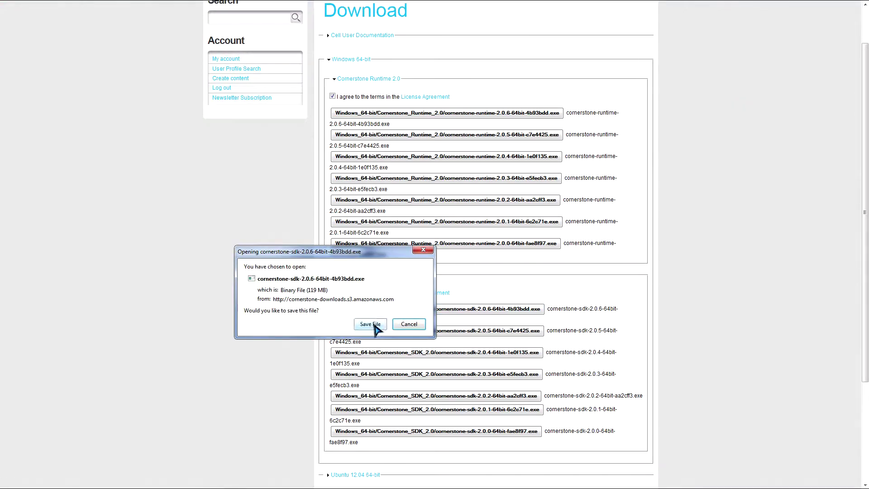
{"action": "left_click", "coordinate": [373, 324]}
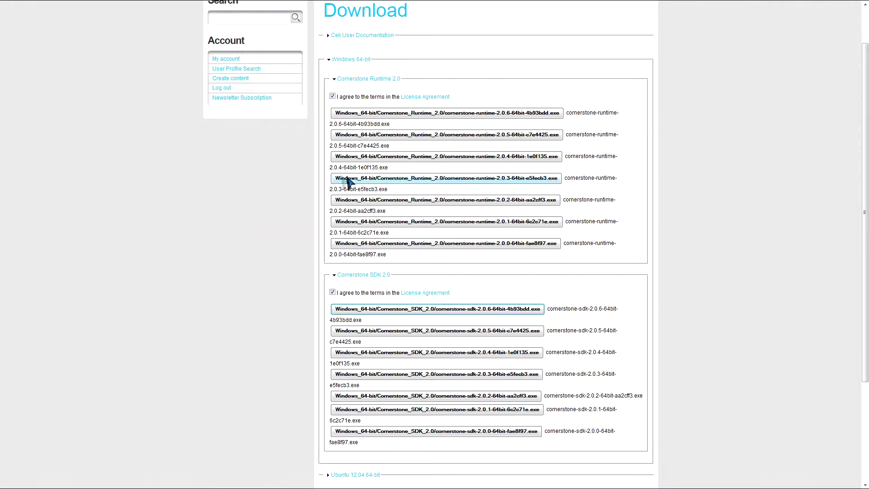
Return to the support center's home page and open the "Example installation of Experience" page in the Apps guide
{"action": "right_click", "coordinate": [253, 198]}
{"action": "left_click", "coordinate": [274, 205]}
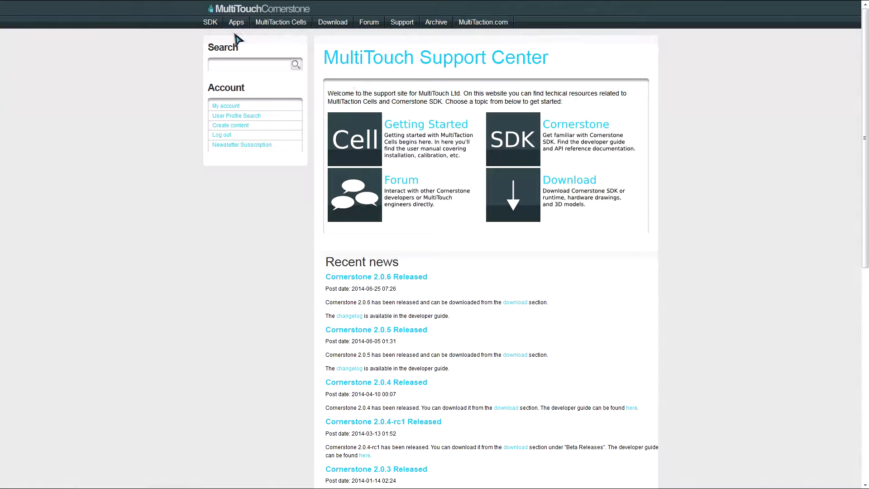
{"action": "left_click", "coordinate": [236, 22]}
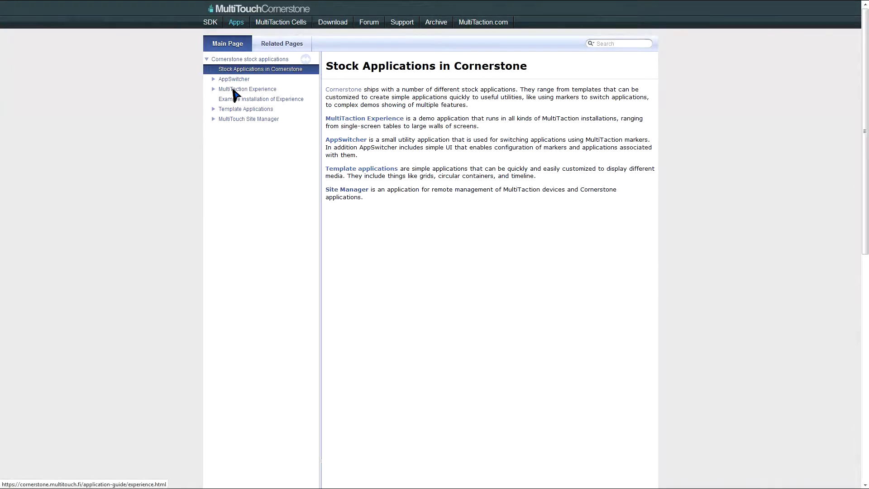
{"action": "left_click", "coordinate": [233, 90]}
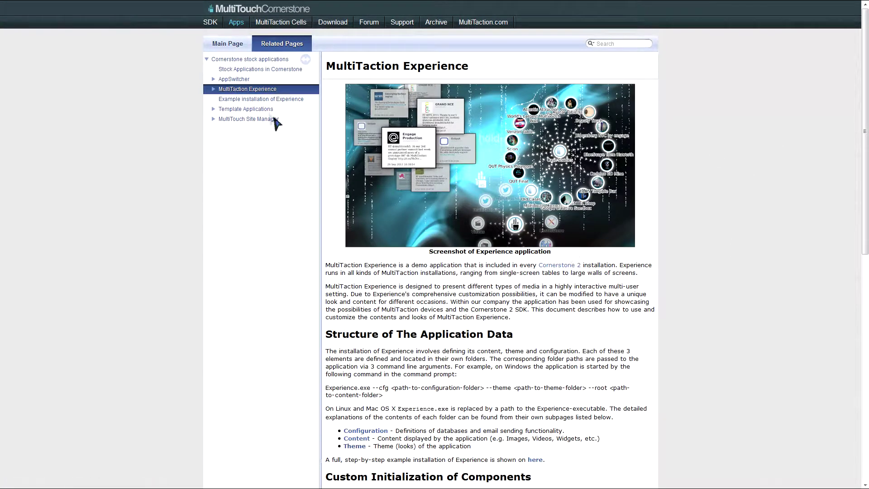
{"action": "left_click", "coordinate": [236, 100]}
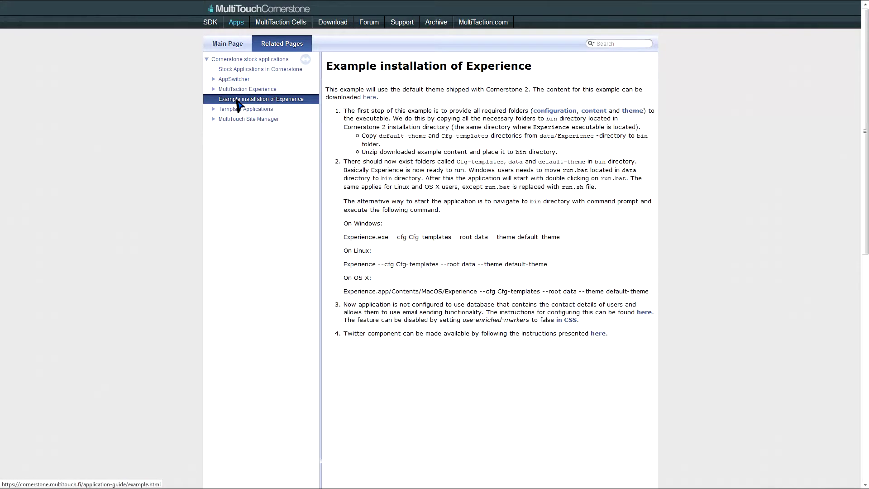
Download the example content linked on the page, experience-example-2.0.0.zip
{"action": "right_click", "coordinate": [368, 100]}
{"action": "left_click", "coordinate": [441, 154]}
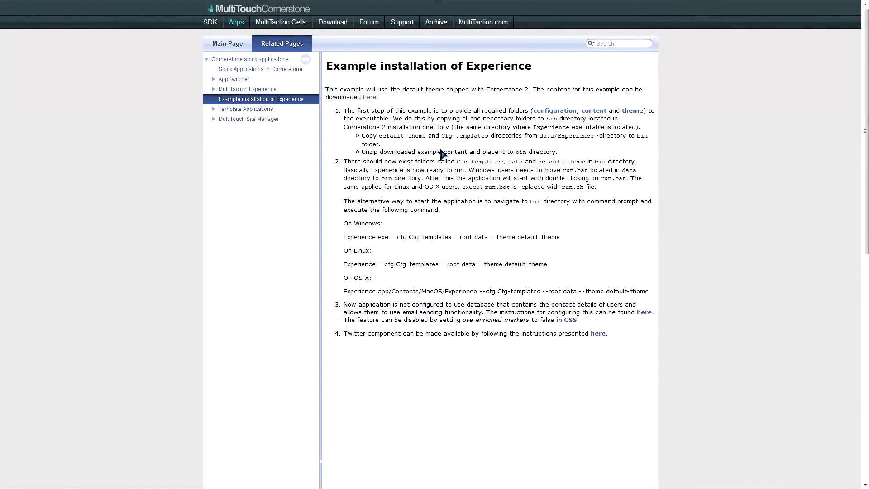
{"action": "left_click", "coordinate": [357, 229]}
Show the browser's download list and open the folder containing cornerstone-runtime-2.0.6-64bit-4b93bdd.exe
{"action": "key", "text": "ctrl+shift+y"}
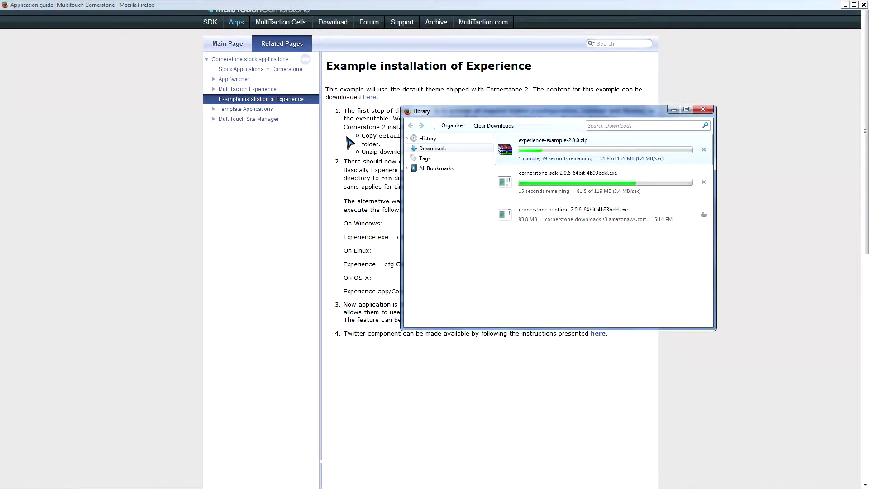
{"action": "right_click", "coordinate": [588, 219]}
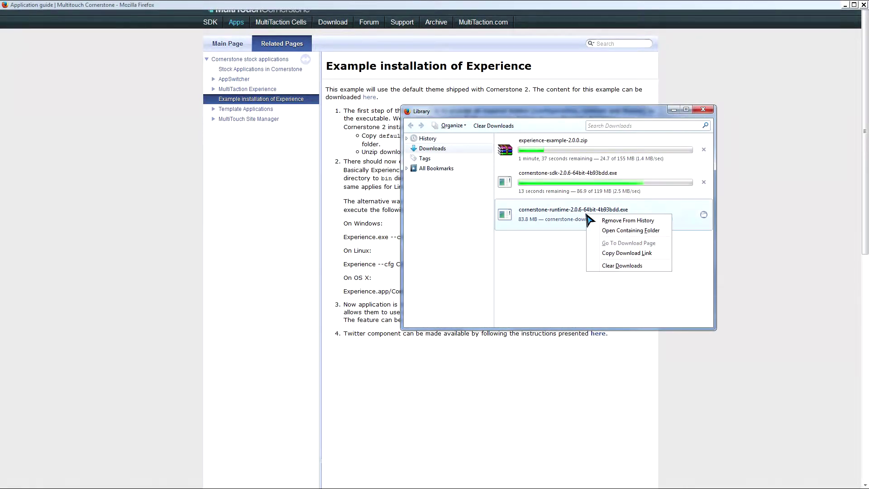
{"action": "left_click", "coordinate": [626, 231]}
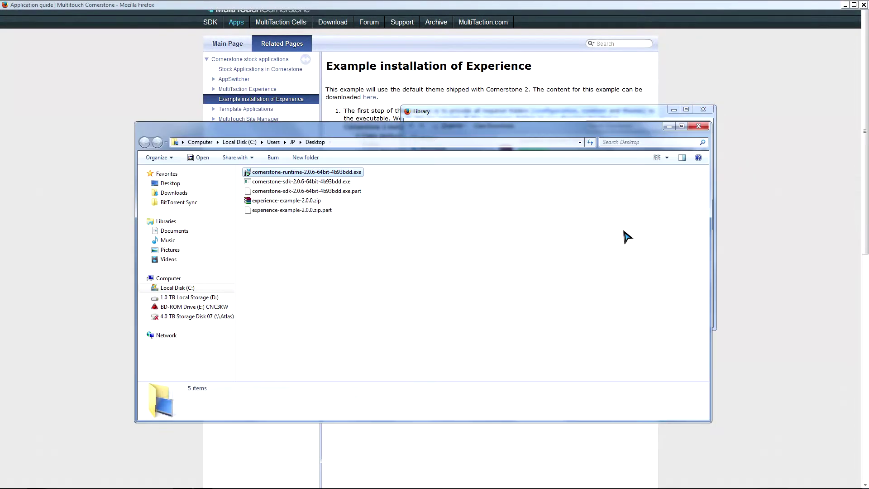
Run the Cornerstone Runtime 2.0.6 installer and complete its setup with the default destination C:\Cornerstone-2.0.6
{"action": "double_click", "coordinate": [325, 176]}
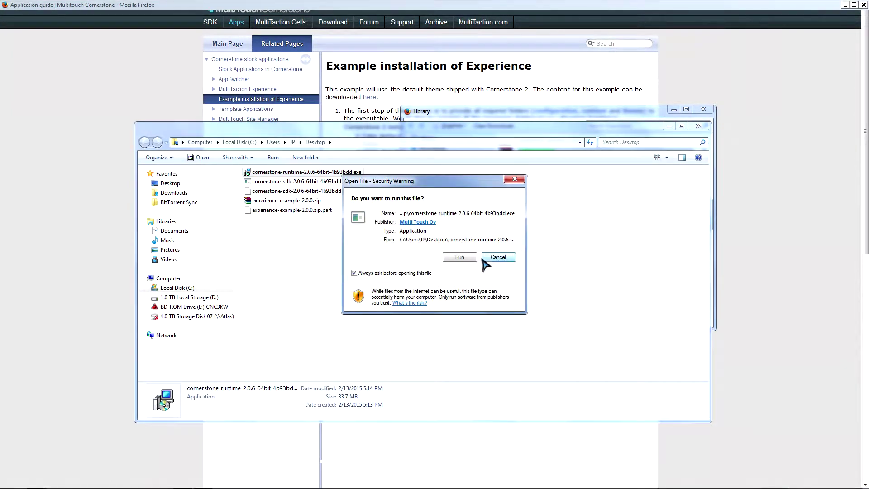
{"action": "left_click", "coordinate": [463, 255]}
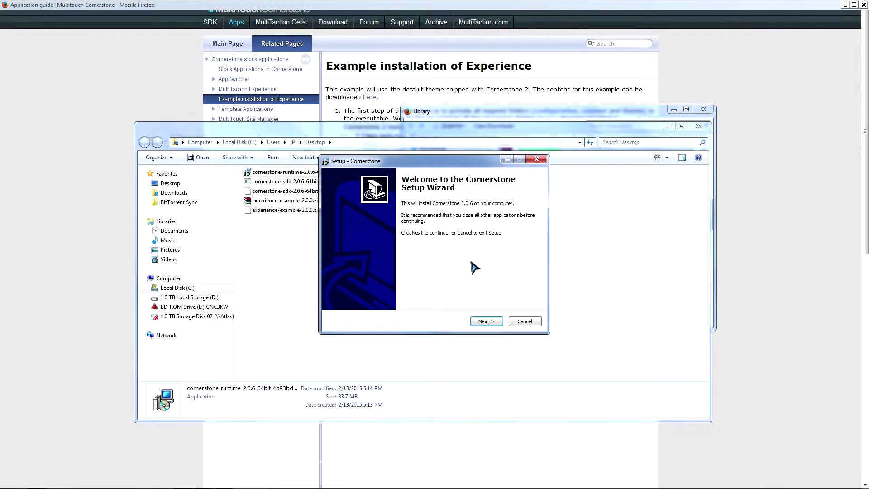
{"action": "left_click", "coordinate": [491, 321]}
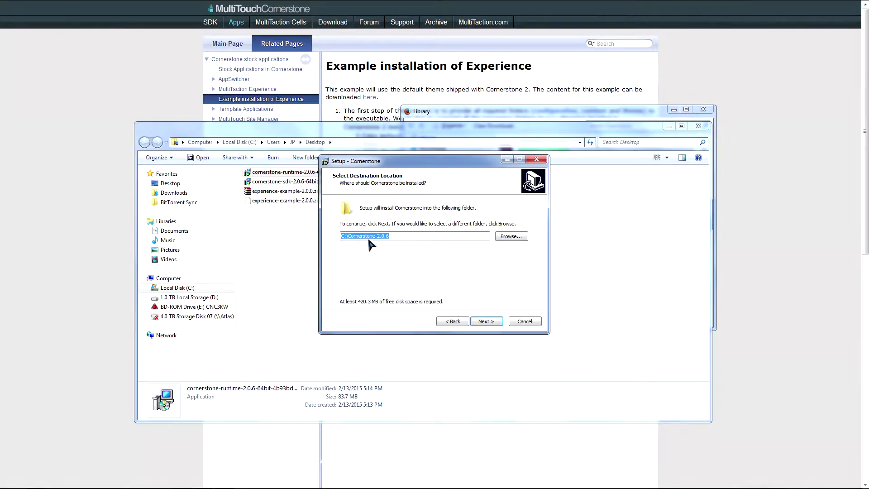
{"action": "left_click", "coordinate": [485, 322]}
{"action": "left_click", "coordinate": [486, 321]}
{"action": "left_click", "coordinate": [485, 321]}
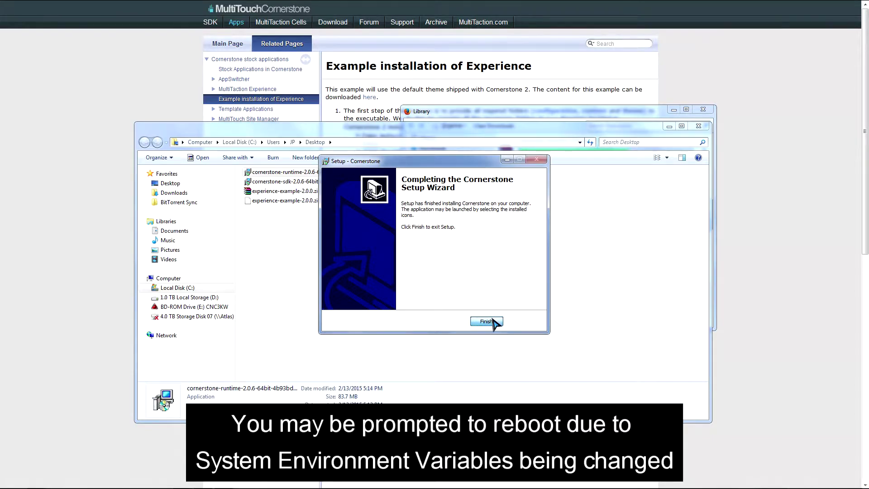
{"action": "left_click", "coordinate": [486, 321]}
{"action": "left_click", "coordinate": [464, 278]}
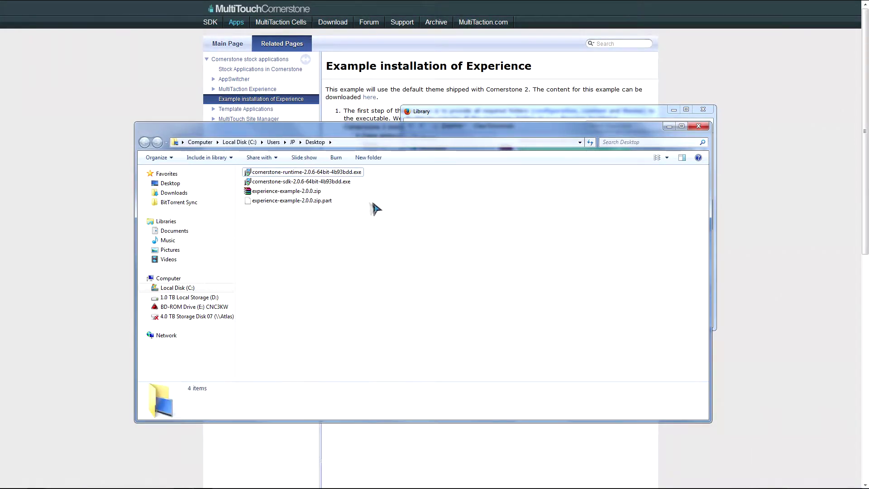
Run the Cornerstone SDK 2.0.6 installer and start the installation with the default destination and Start Menu folder
{"action": "double_click", "coordinate": [326, 183]}
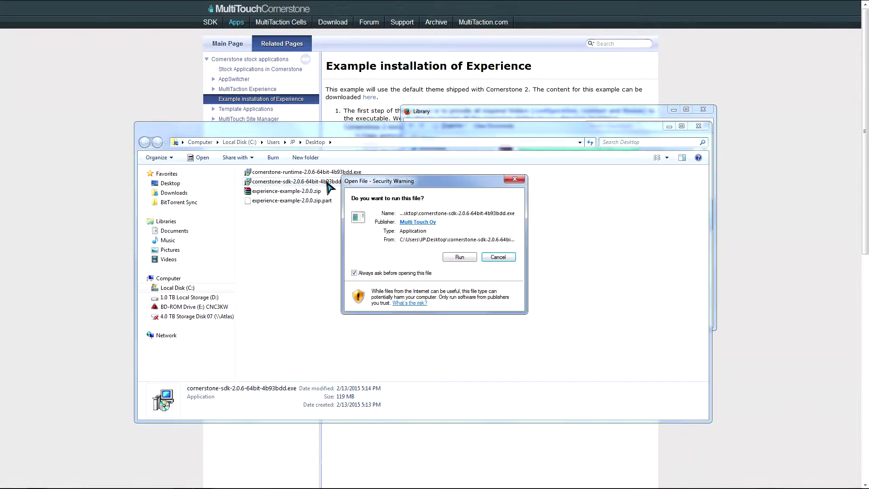
{"action": "left_click", "coordinate": [460, 257]}
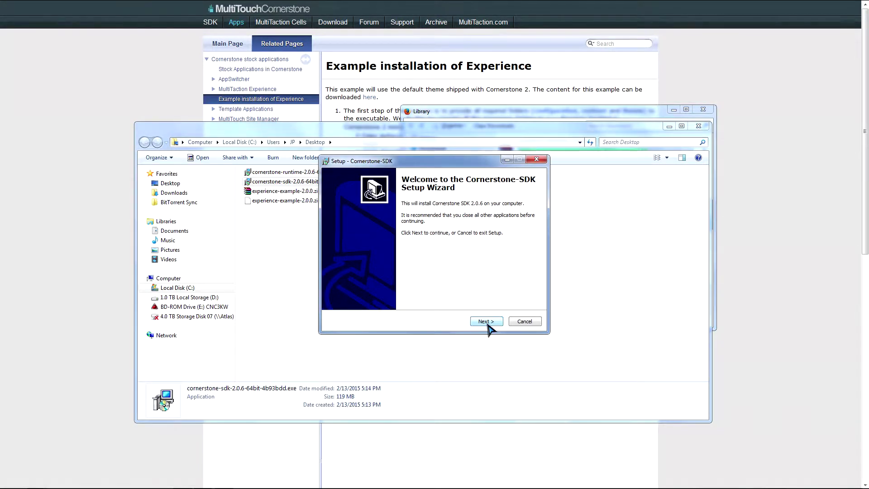
{"action": "left_click", "coordinate": [486, 321]}
{"action": "left_click", "coordinate": [486, 321]}
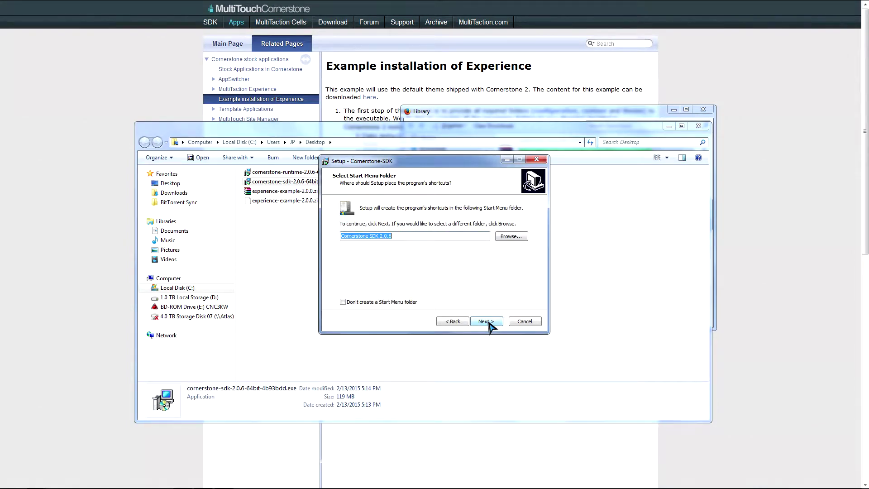
{"action": "left_click", "coordinate": [486, 322]}
{"action": "left_click", "coordinate": [486, 321]}
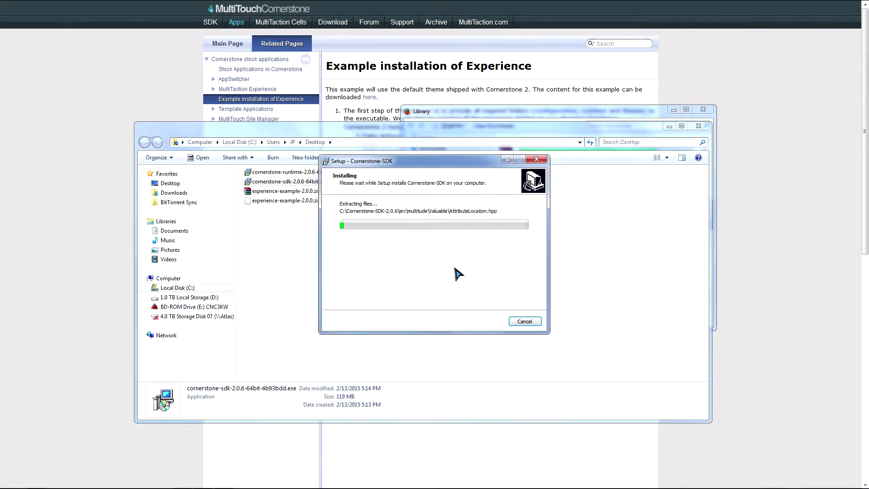
Clear the finished downloads from the browser's Library and close the Library window
{"action": "left_click_drag", "start_coordinate": [558, 112], "coordinate": [645, 122]}
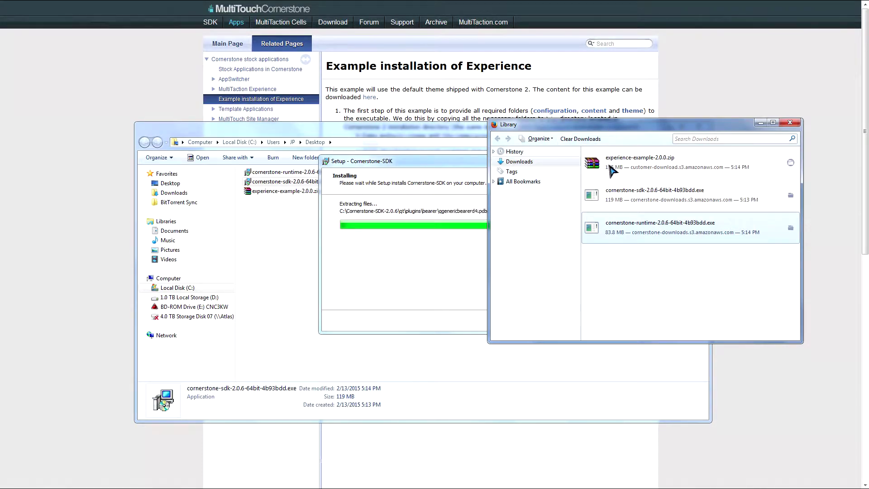
{"action": "left_click_drag", "start_coordinate": [584, 128], "coordinate": [573, 162]}
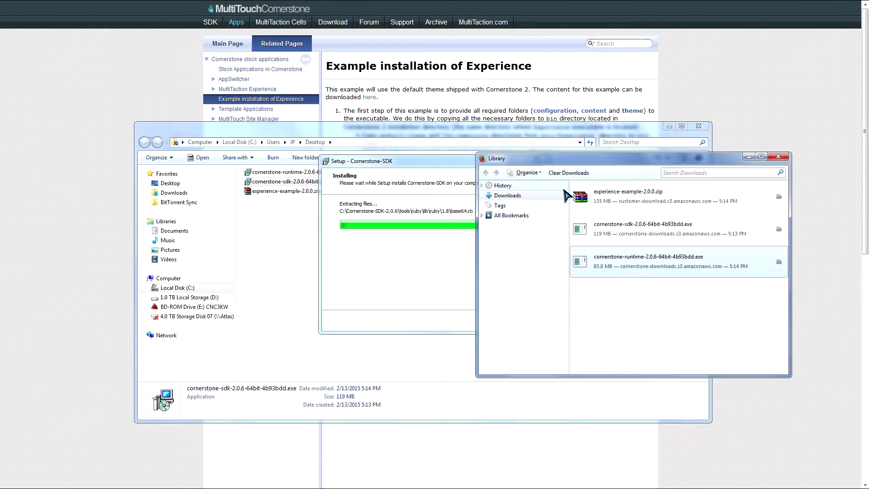
{"action": "left_click", "coordinate": [584, 175]}
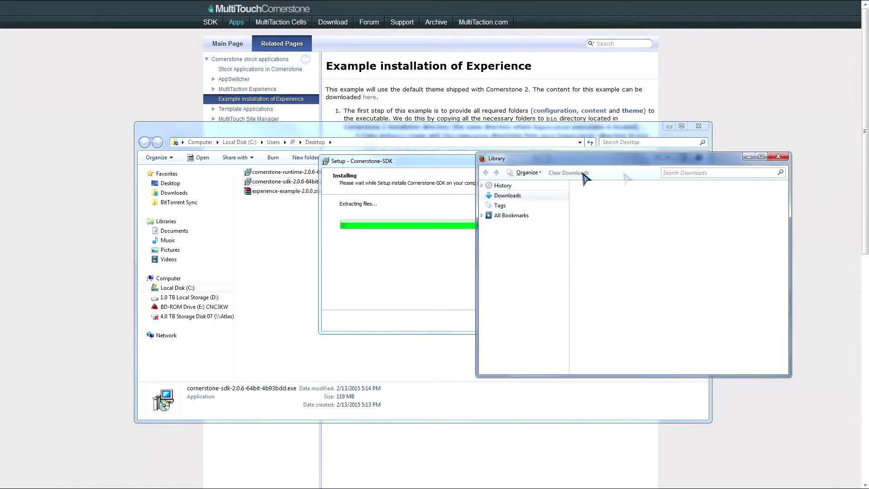
{"action": "left_click", "coordinate": [779, 156]}
{"action": "left_click", "coordinate": [779, 157]}
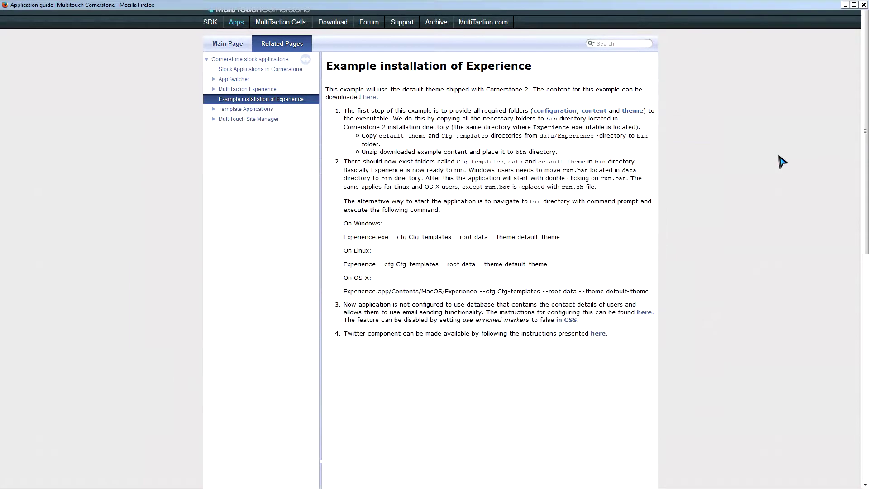
Quit Firefox with its tabs saved, and finish the Cornerstone-SDK setup wizard
{"action": "key", "text": "alt+F4"}
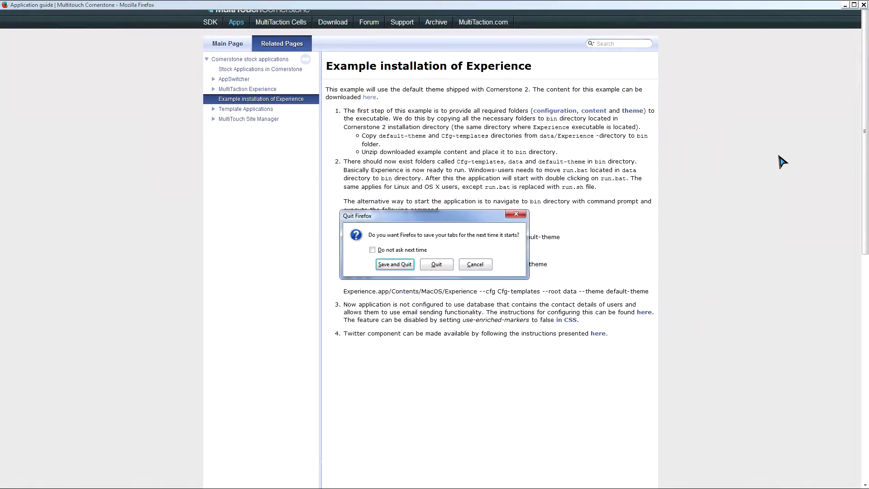
{"action": "left_click", "coordinate": [398, 267]}
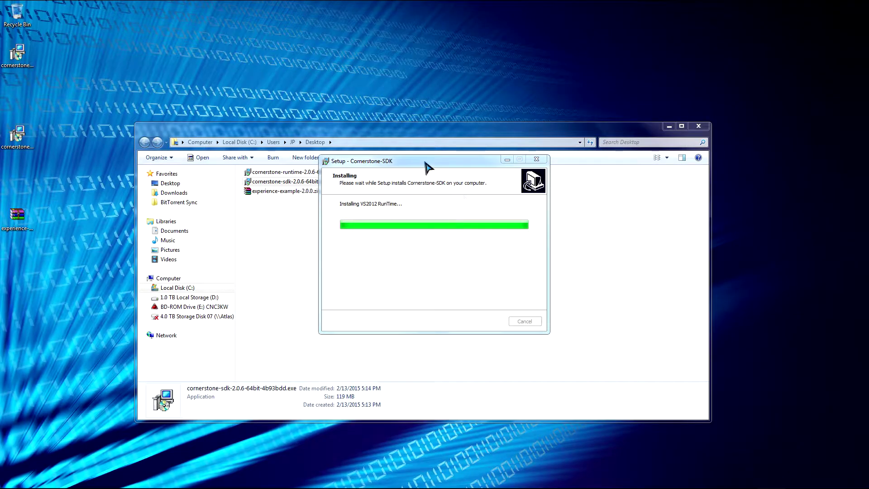
{"action": "left_click", "coordinate": [487, 322]}
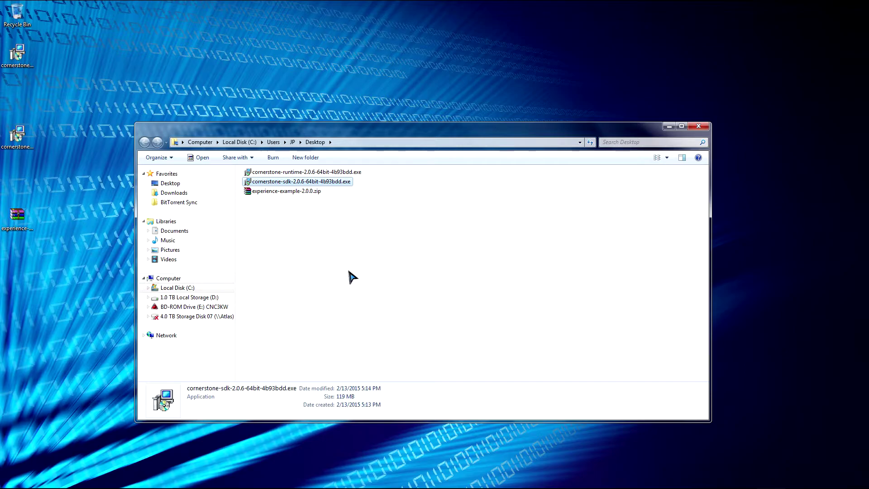
{"action": "left_click", "coordinate": [353, 277]}
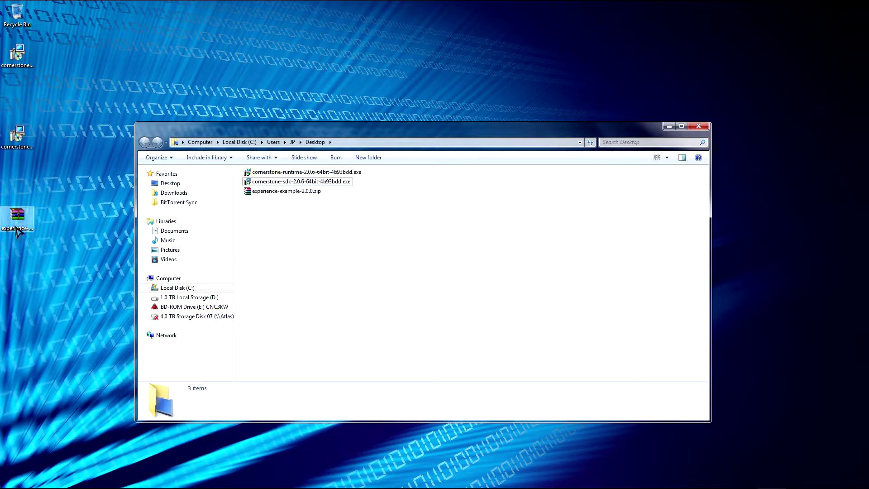
Extract experience-example-2.0.0.zip on the desktop into an experience-example-2.0.0 folder, and open that folder in a separate window
{"action": "left_click_drag", "start_coordinate": [18, 227], "coordinate": [26, 109]}
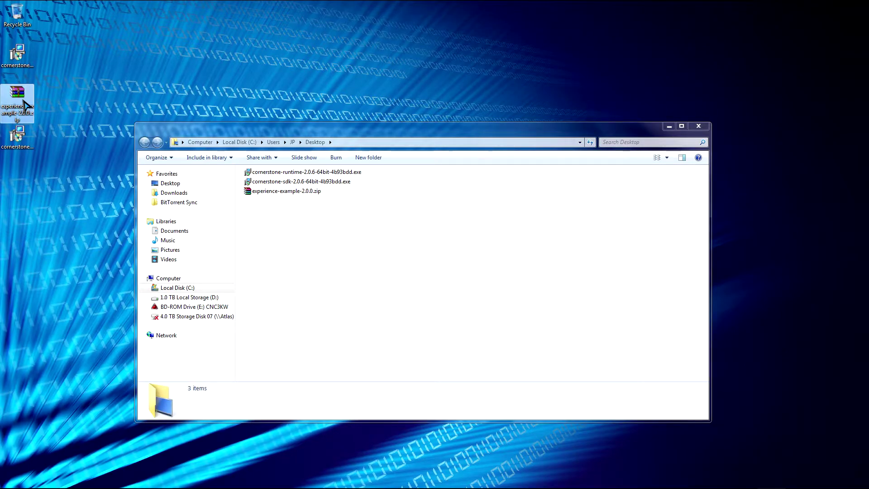
{"action": "right_click", "coordinate": [27, 105]}
{"action": "mouse_move", "coordinate": [58, 115]}
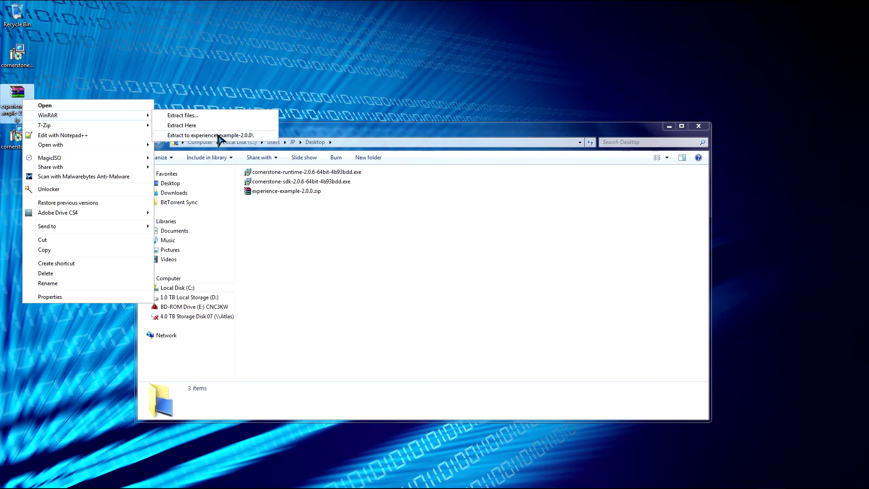
{"action": "left_click", "coordinate": [219, 135]}
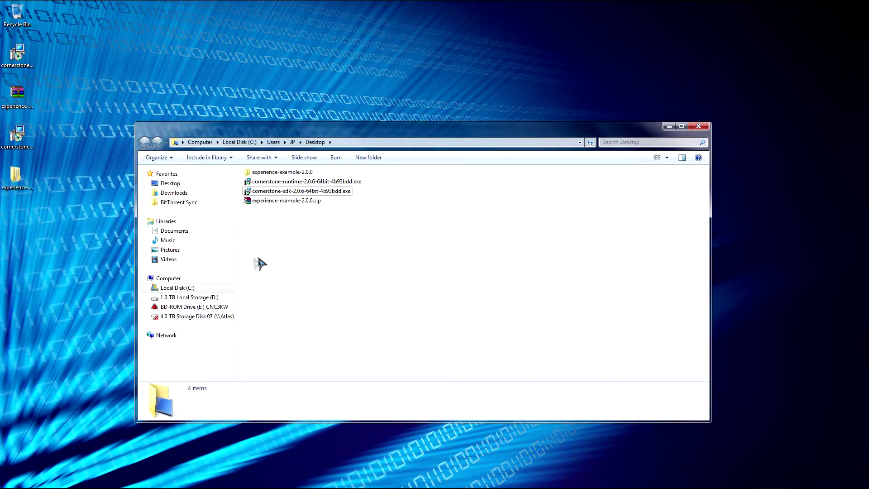
{"action": "double_click", "coordinate": [16, 176]}
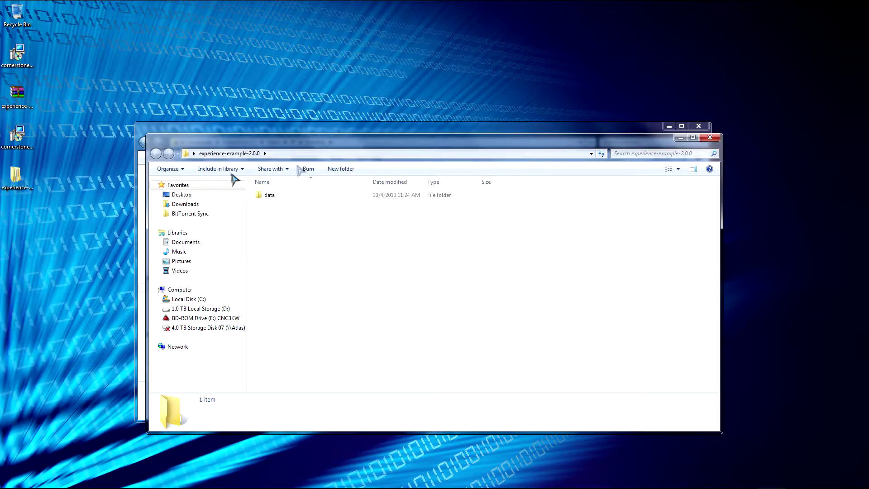
{"action": "left_click_drag", "start_coordinate": [295, 149], "coordinate": [474, 187]}
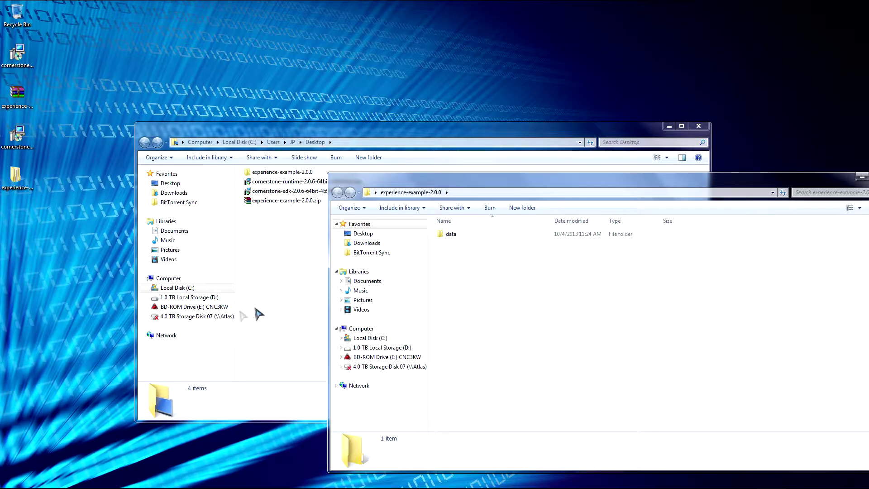
Locate Experience.exe in the bin folder of C:\Cornerstone-2.0.6
{"action": "left_click", "coordinate": [215, 290]}
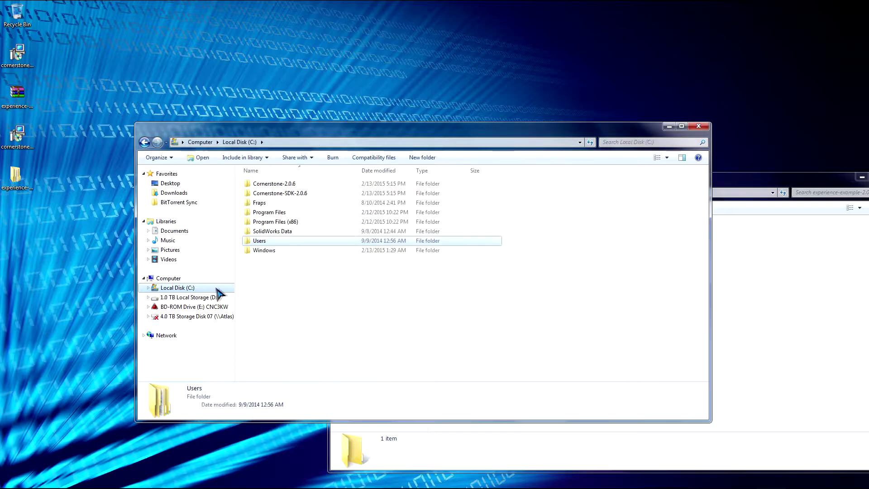
{"action": "double_click", "coordinate": [273, 185]}
{"action": "double_click", "coordinate": [256, 183]}
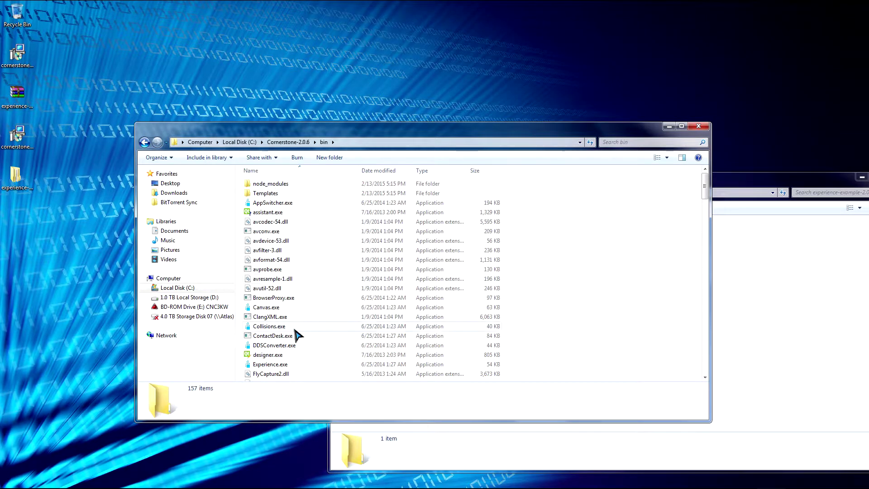
{"action": "scroll", "coordinate": [299, 316], "scroll_direction": "down", "scroll_amount": 3}
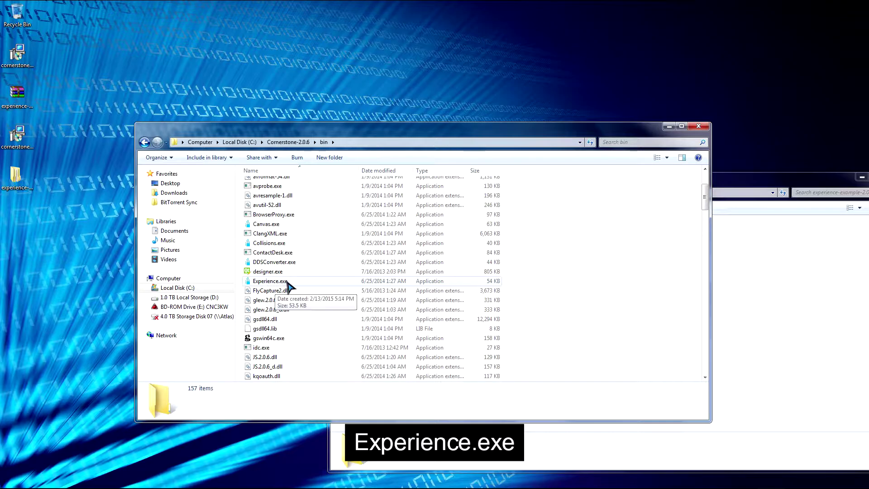
{"action": "left_click", "coordinate": [287, 282]}
{"action": "double_click", "coordinate": [271, 281]}
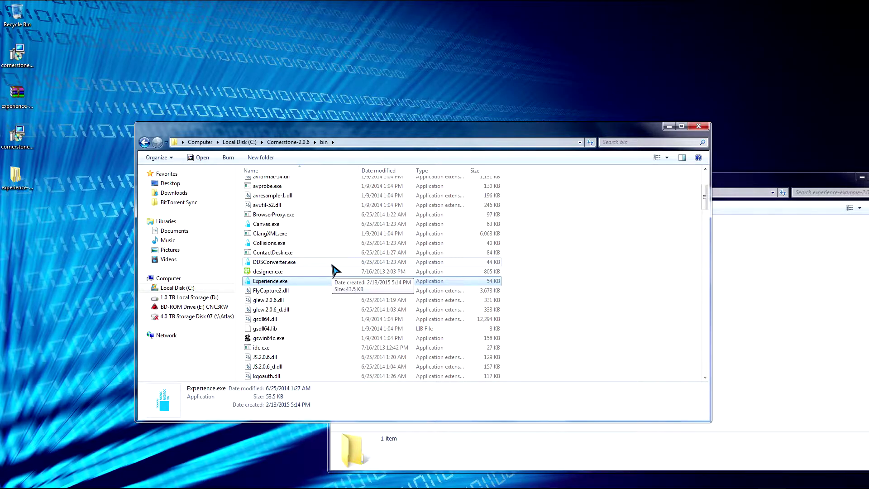
{"action": "left_click", "coordinate": [782, 341]}
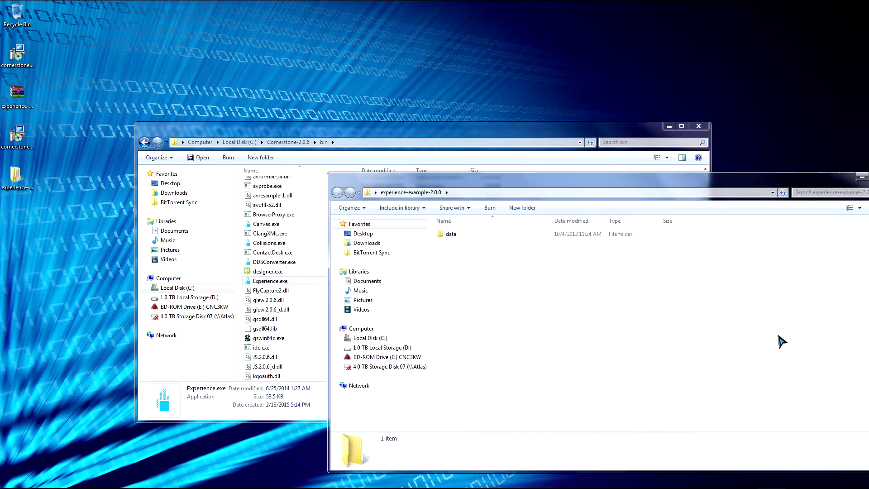
Create a new folder named Experience at the root of the C: drive
{"action": "left_click", "coordinate": [172, 288]}
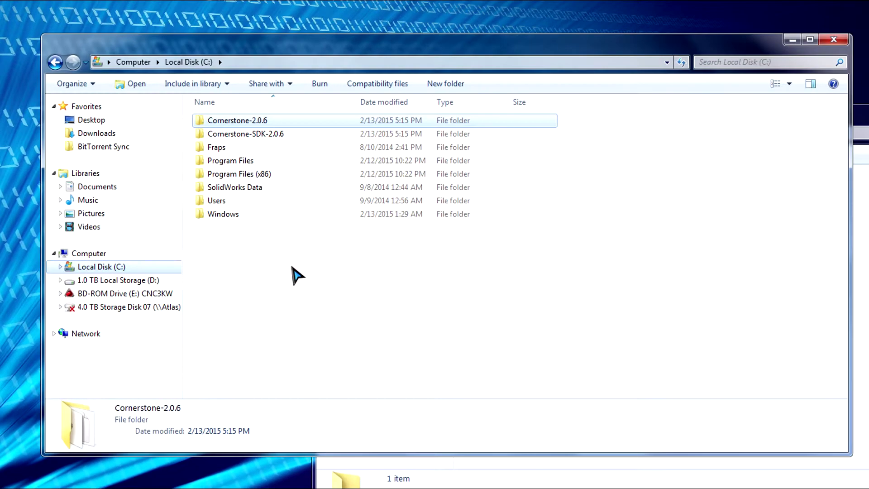
{"action": "right_click", "coordinate": [313, 289]}
{"action": "mouse_move", "coordinate": [392, 406]}
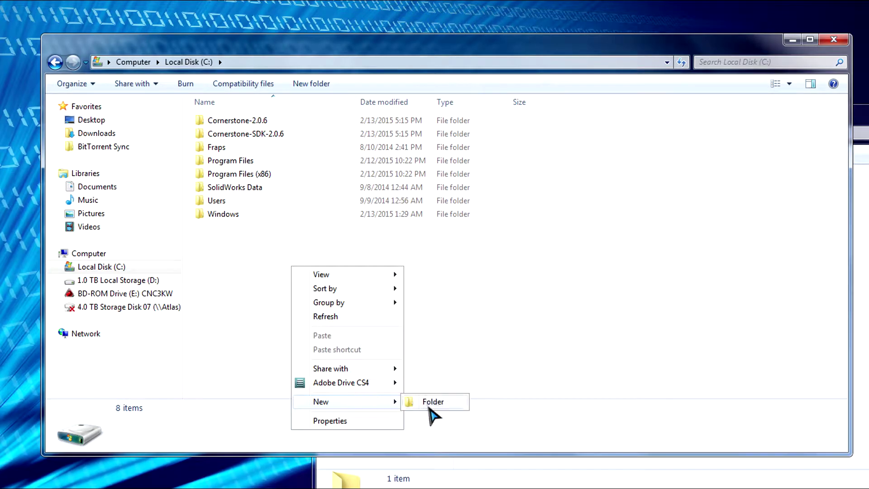
{"action": "left_click", "coordinate": [445, 401]}
{"action": "type", "text": "Experience"}
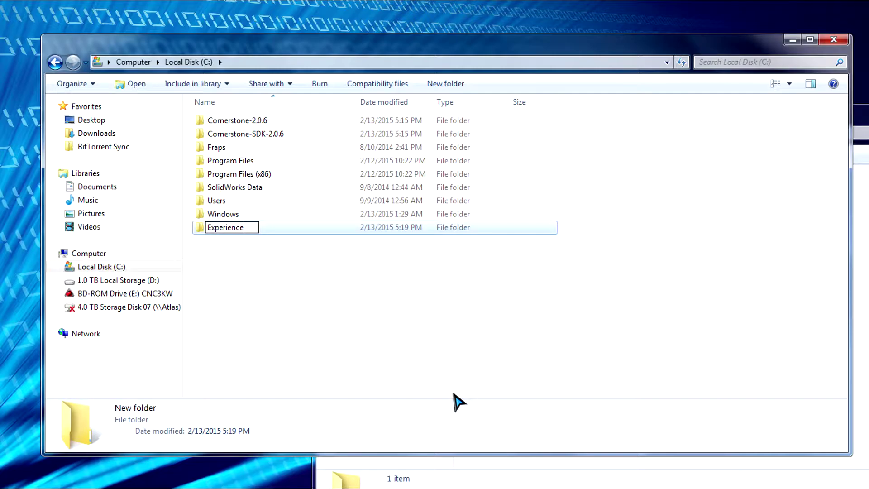
{"action": "key", "text": "Return"}
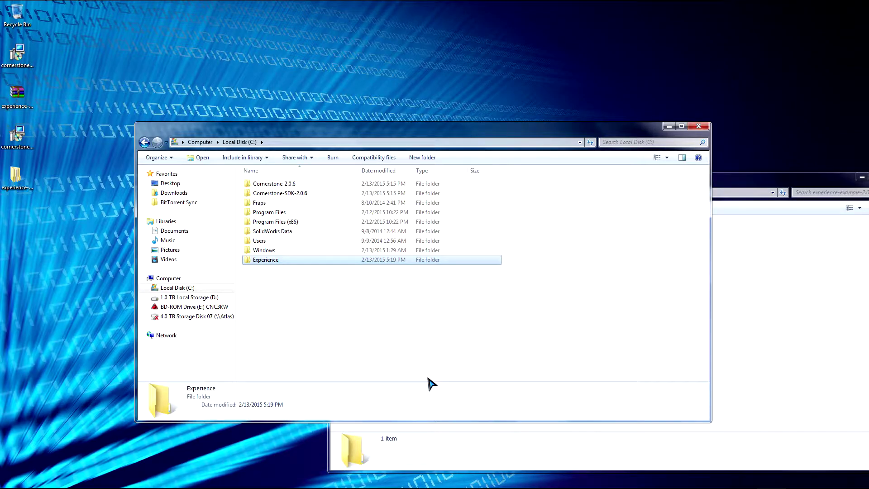
Copy the Cfg-templates and default-theme folders from C:\Cornerstone-2.0.6\data\Experience into C:\Experience
{"action": "double_click", "coordinate": [279, 186]}
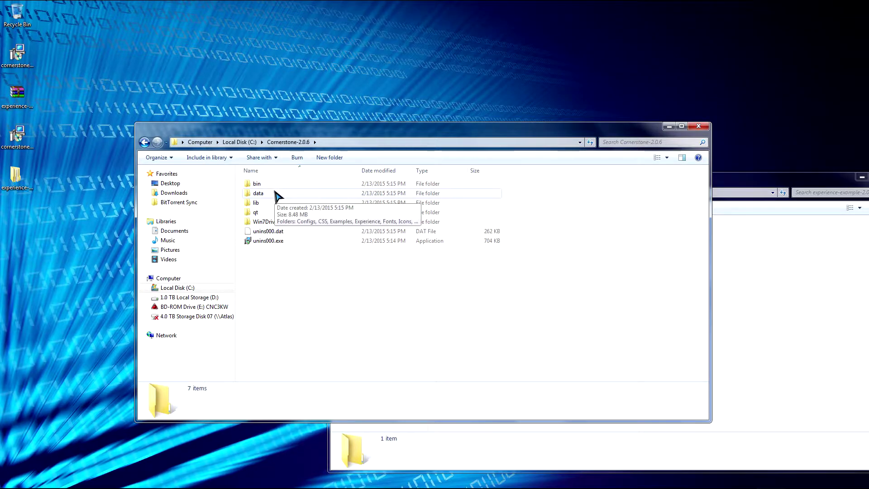
{"action": "double_click", "coordinate": [277, 194]}
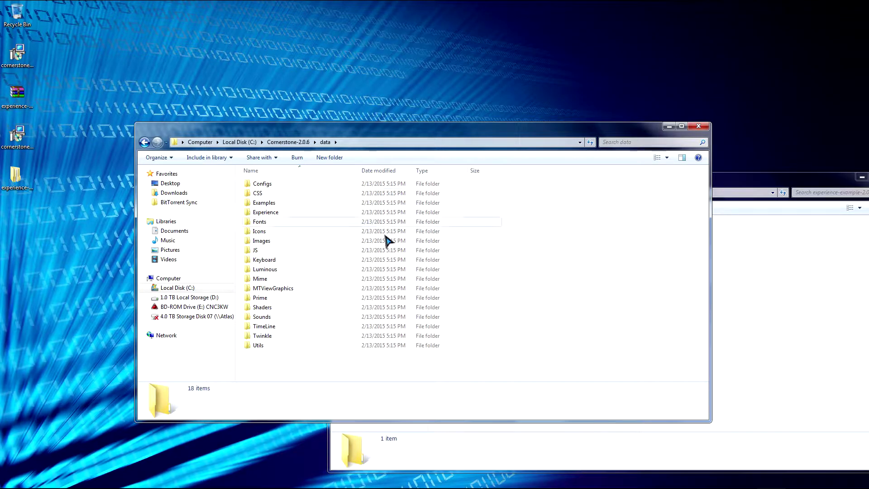
{"action": "double_click", "coordinate": [298, 213]}
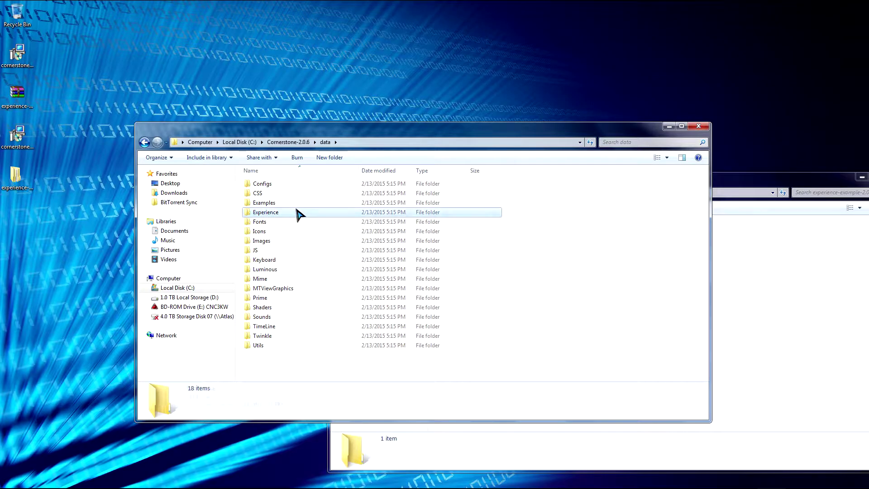
{"action": "left_click_drag", "start_coordinate": [452, 250], "coordinate": [253, 184]}
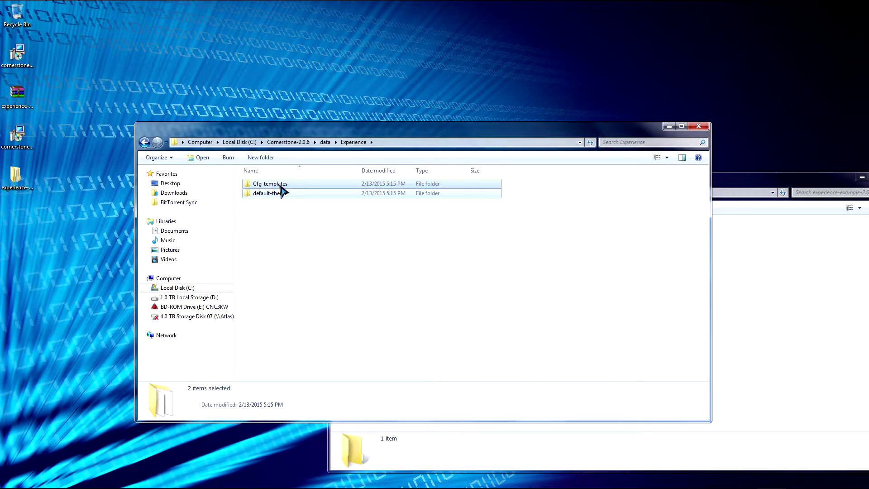
{"action": "right_click", "coordinate": [281, 189]}
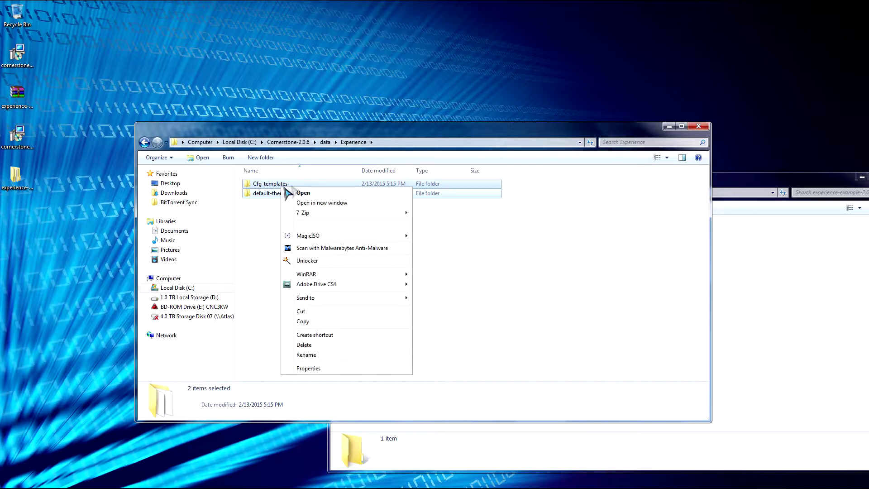
{"action": "left_click", "coordinate": [320, 322]}
{"action": "left_click", "coordinate": [188, 288]}
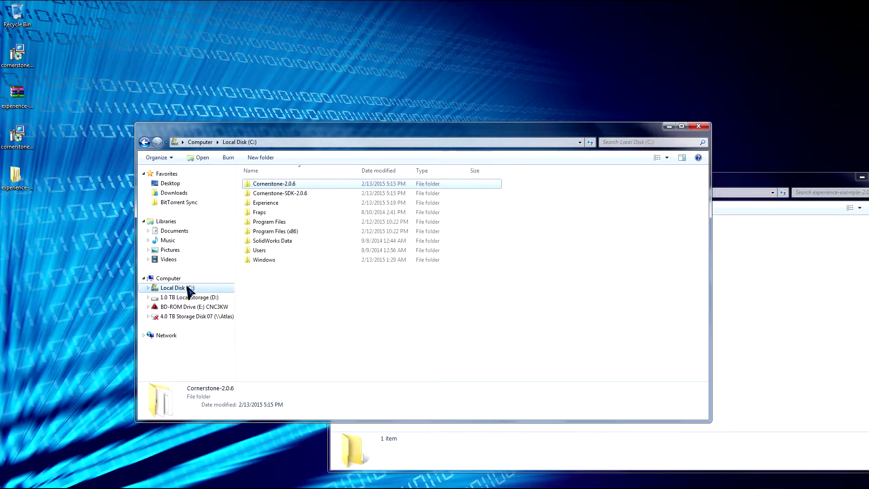
{"action": "left_click", "coordinate": [275, 205]}
{"action": "double_click", "coordinate": [274, 204]}
{"action": "right_click", "coordinate": [329, 207]}
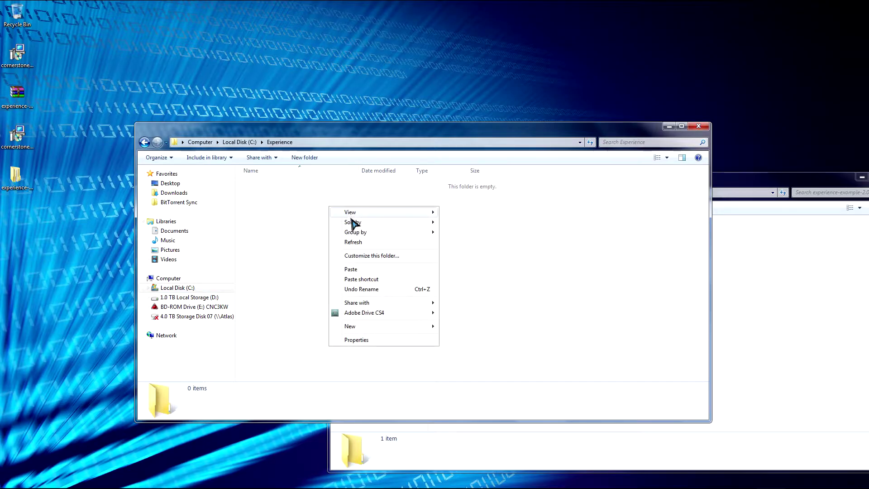
{"action": "left_click", "coordinate": [355, 269]}
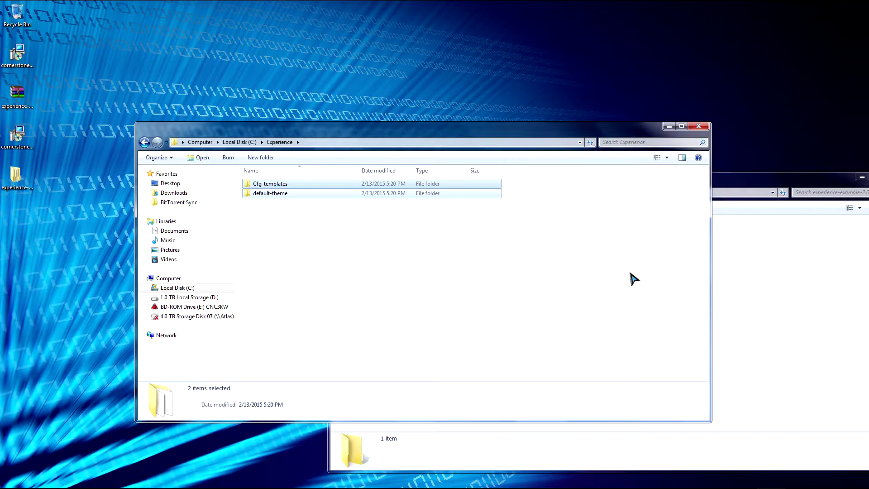
{"action": "left_click", "coordinate": [634, 278]}
Move the data folder from the extracted experience-example-2.0.0 folder into C:\Experience
{"action": "left_click", "coordinate": [769, 296]}
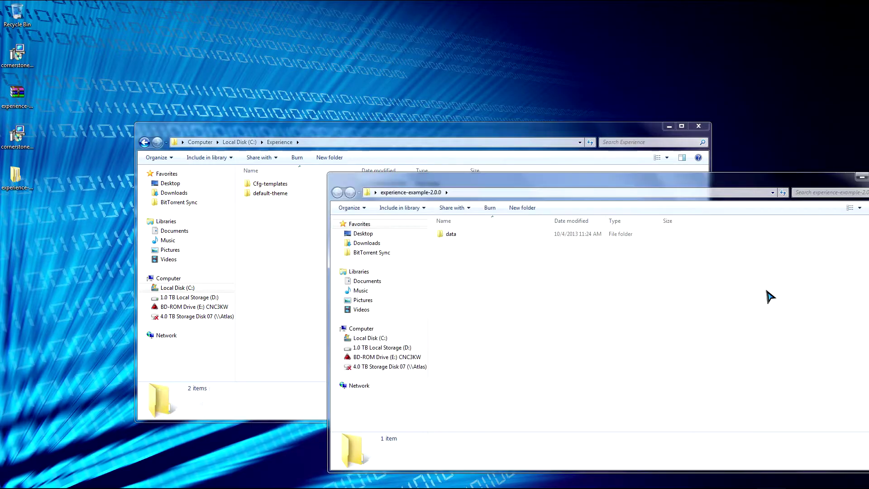
{"action": "left_click", "coordinate": [453, 236]}
{"action": "left_click_drag", "start_coordinate": [453, 236], "coordinate": [300, 238]}
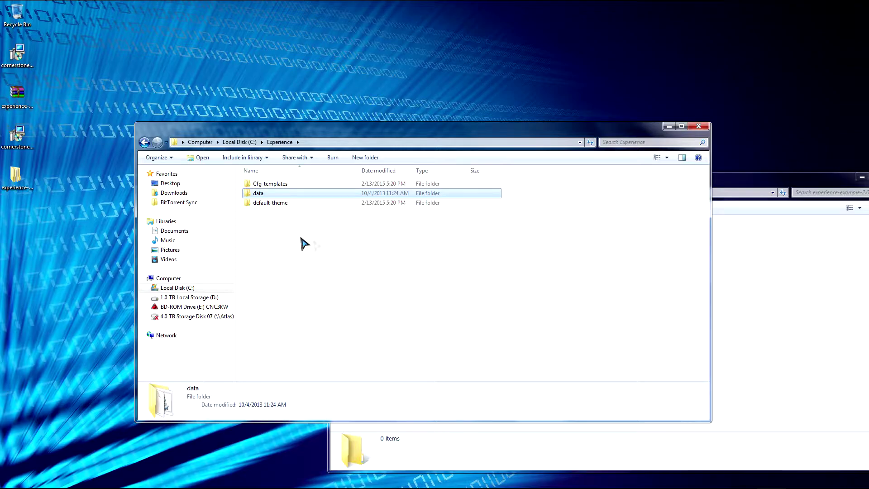
{"action": "left_click_drag", "start_coordinate": [278, 138], "coordinate": [193, 124]}
{"action": "left_click", "coordinate": [257, 246]}
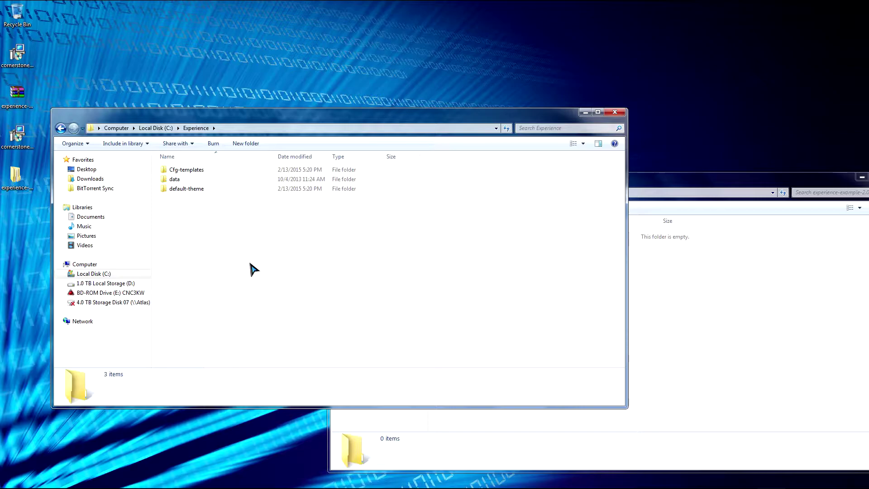
Open a blank Notepad document and place it so the folder windows behind stay reachable
{"action": "key", "text": "super"}
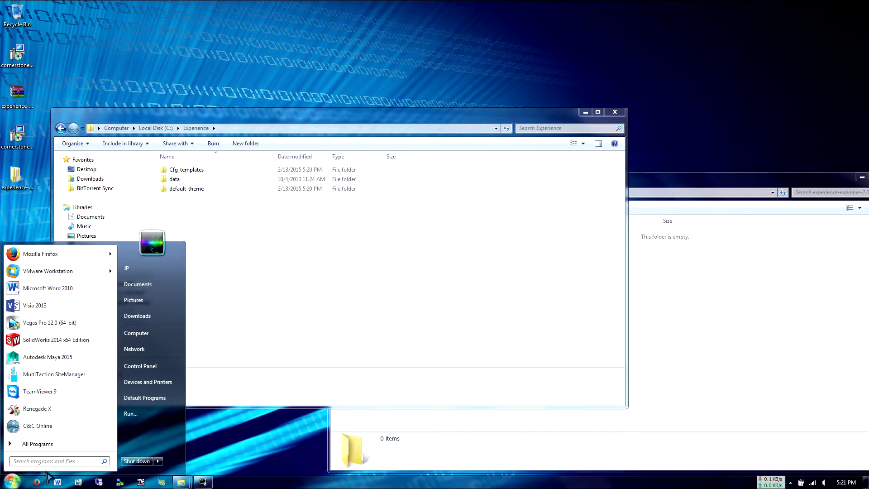
{"action": "type", "text": "notepad"}
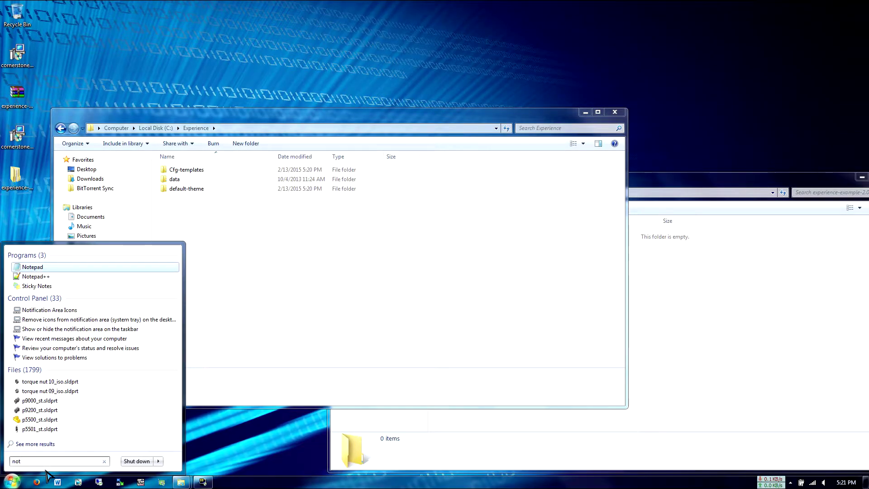
{"action": "key", "text": "Return"}
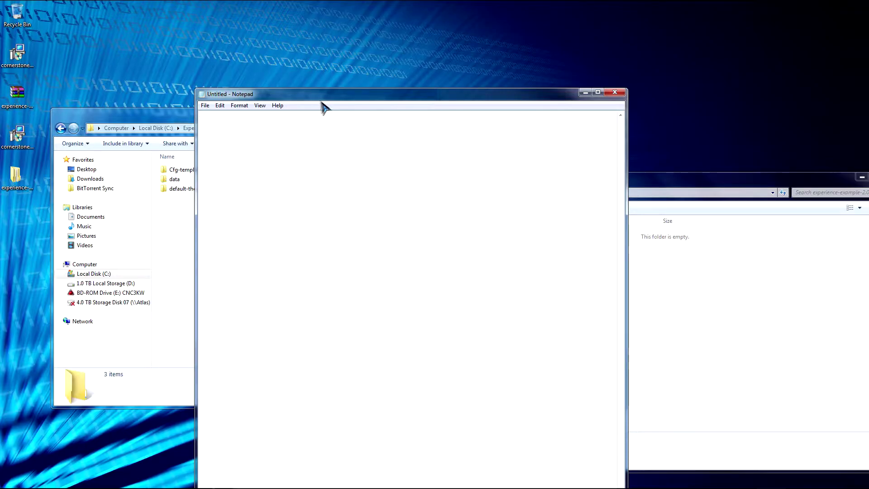
{"action": "left_click_drag", "start_coordinate": [305, 93], "coordinate": [269, 76]}
Browse to the bin folder of C:\Cornerstone-2.0.6 in the experience-example window and copy its full path
{"action": "left_click", "coordinate": [700, 324]}
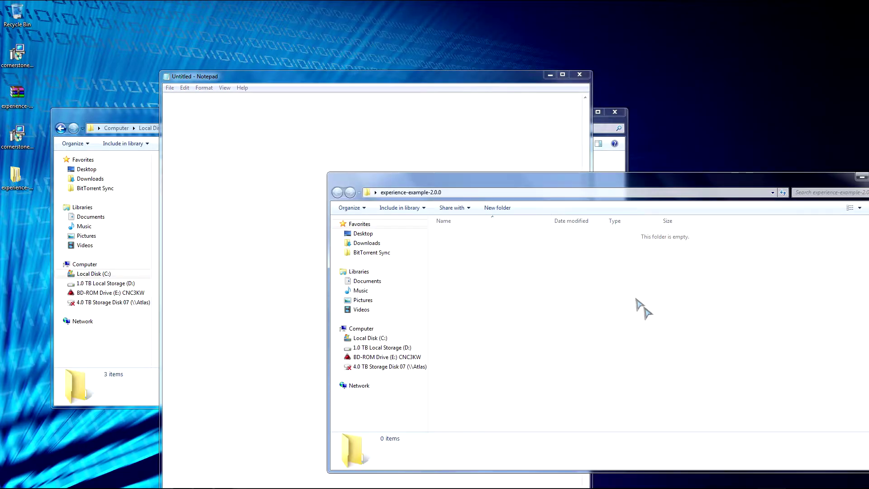
{"action": "left_click", "coordinate": [371, 337]}
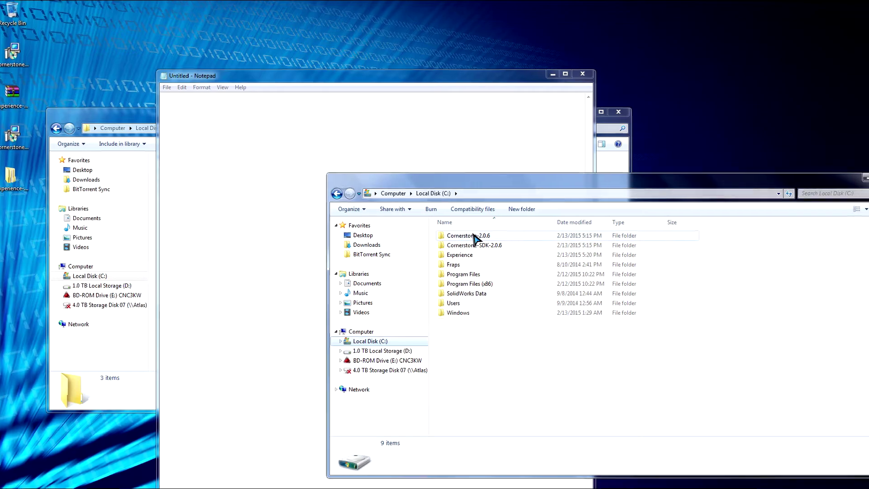
{"action": "double_click", "coordinate": [473, 235]}
{"action": "double_click", "coordinate": [509, 274]}
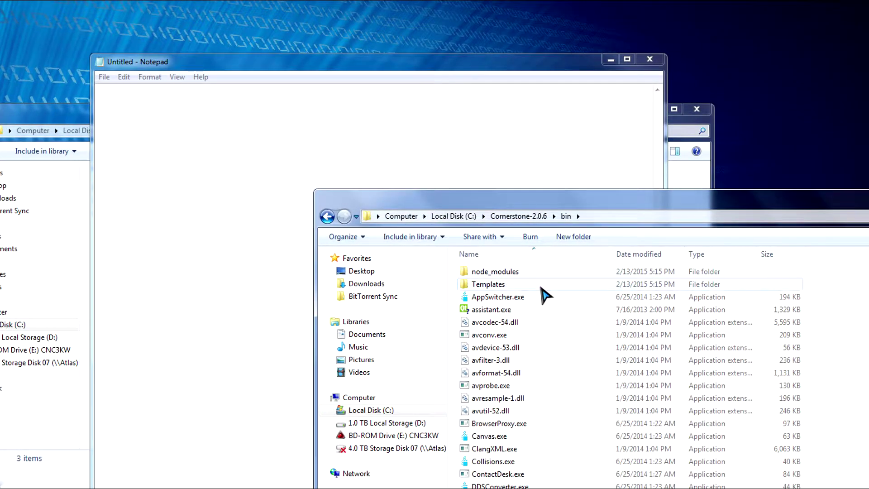
{"action": "scroll", "coordinate": [570, 385], "scroll_direction": "down", "scroll_amount": 3}
{"action": "scroll", "coordinate": [574, 344], "scroll_direction": "down", "scroll_amount": 8}
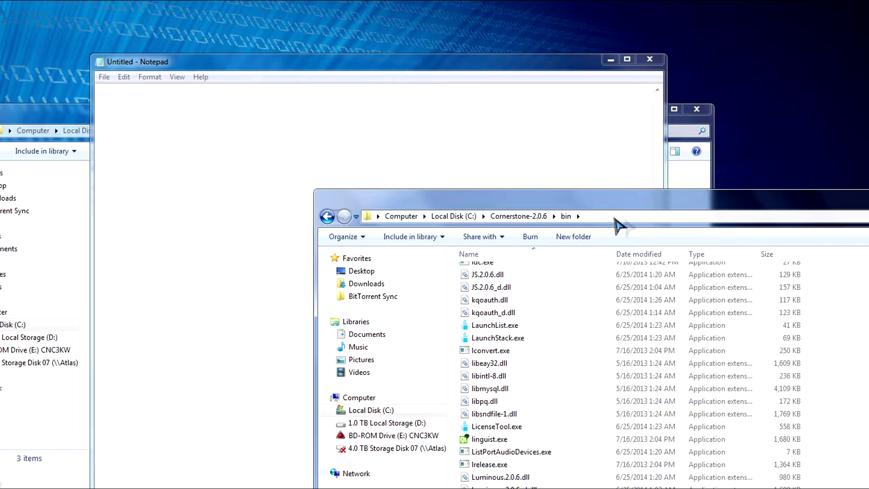
{"action": "left_click", "coordinate": [636, 223]}
{"action": "right_click", "coordinate": [442, 218]}
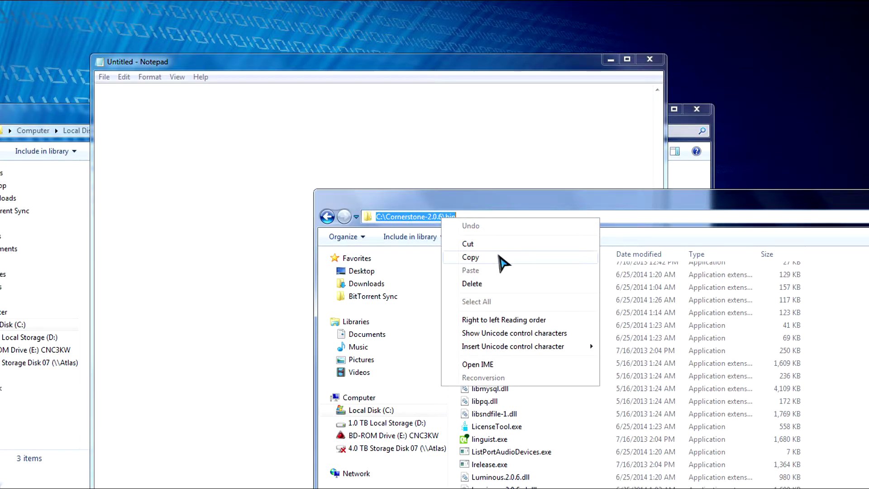
{"action": "left_click", "coordinate": [497, 254]}
Paste the bin folder path into Notepad and complete it to read C:\Cornerstone-2.0.6\bin\Experience.exe
{"action": "left_click", "coordinate": [196, 156]}
{"action": "right_click", "coordinate": [207, 143]}
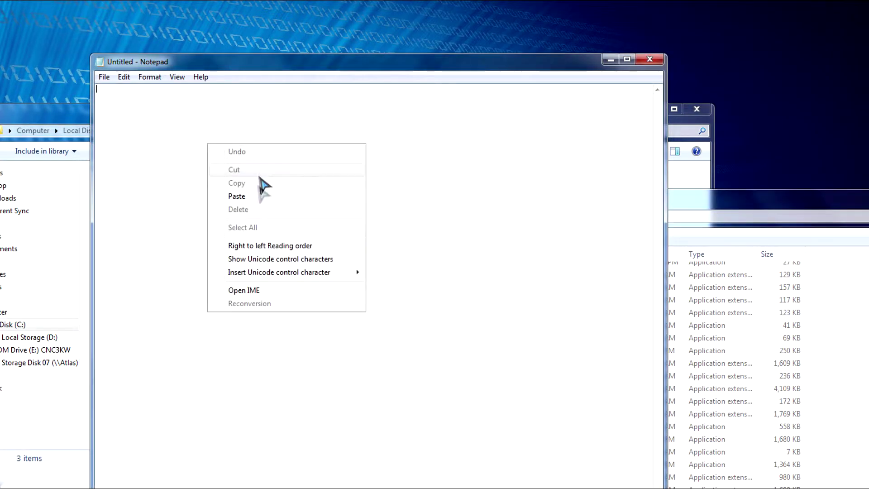
{"action": "left_click", "coordinate": [257, 191]}
{"action": "type", "text": "\\Cornerstone-2.0.6\\bin\\"}
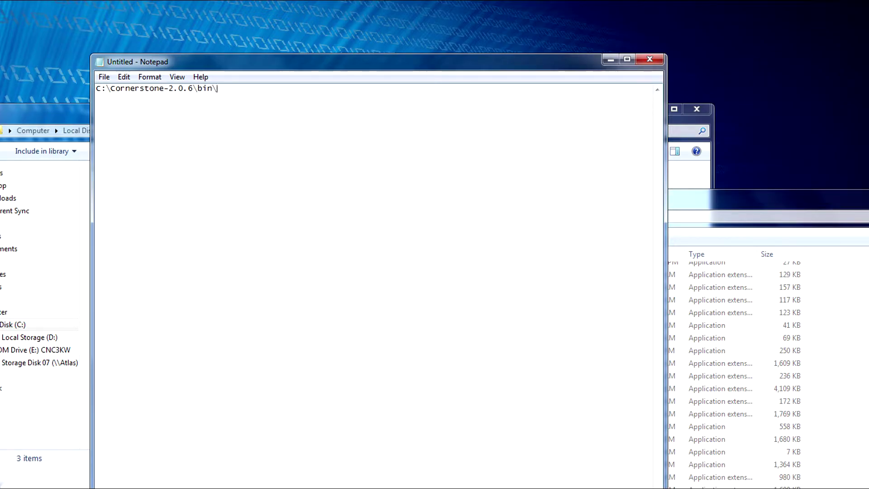
{"action": "type", "text": "Ex"}
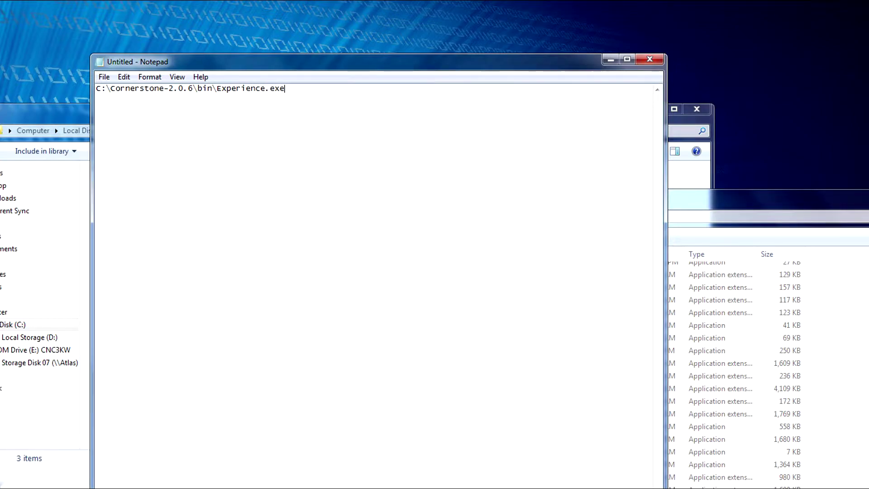
{"action": "type", "text": "perience.exe"}
Set the C:\Experience window beside Notepad and append the arguments --theme default-theme --cfg Cfg-templates --root data to the command
{"action": "left_click_drag", "start_coordinate": [54, 116], "coordinate": [404, 127]}
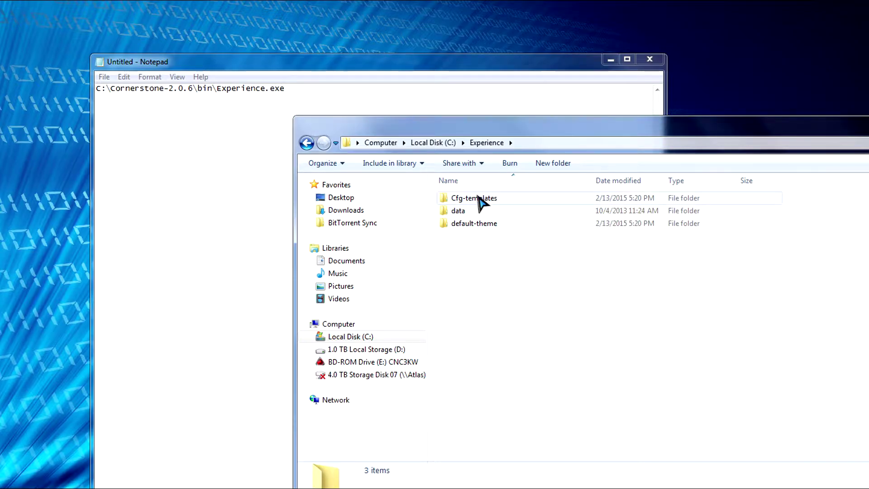
{"action": "left_click_drag", "start_coordinate": [406, 132], "coordinate": [602, 130]}
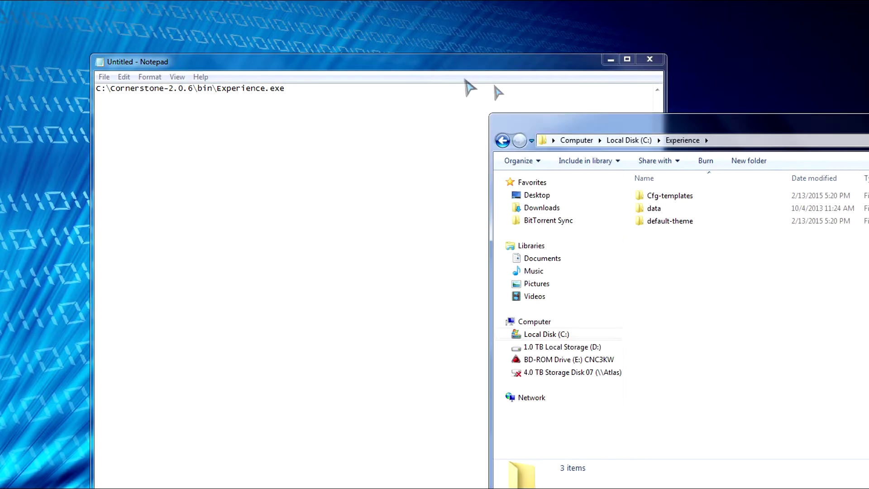
{"action": "left_click_drag", "start_coordinate": [419, 65], "coordinate": [280, 47]}
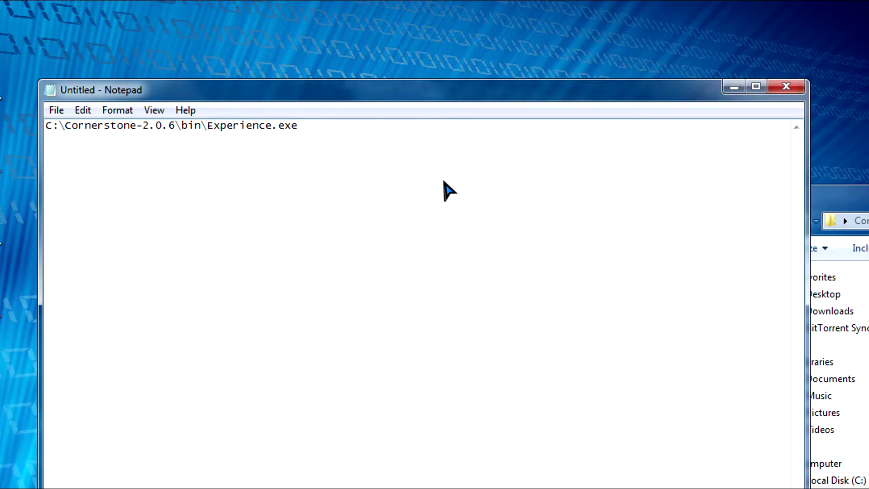
{"action": "type", "text": "--"}
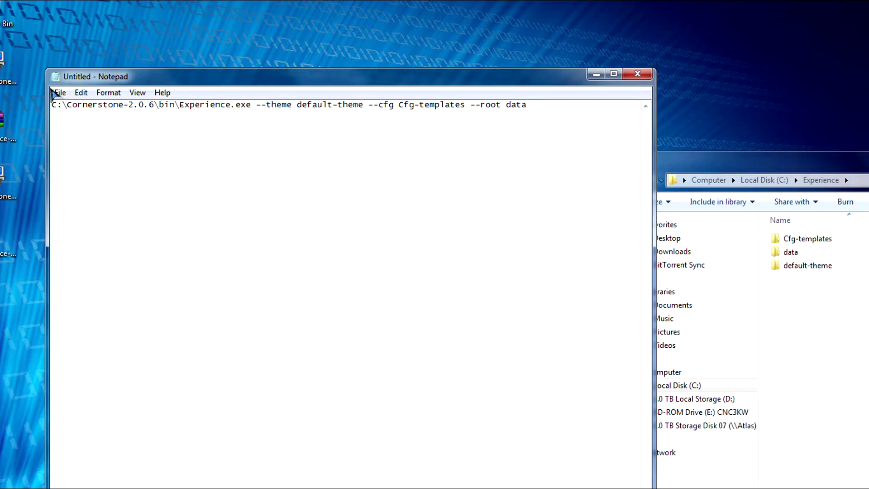
Save the command on the desktop as Experience.bat with the All Files type, and close Notepad
{"action": "left_click", "coordinate": [62, 92]}
{"action": "mouse_move", "coordinate": [81, 93]}
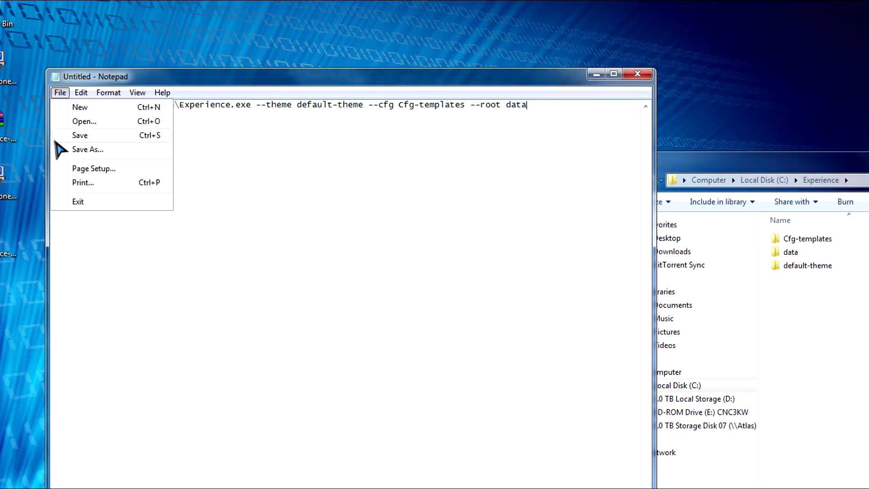
{"action": "left_click", "coordinate": [73, 152]}
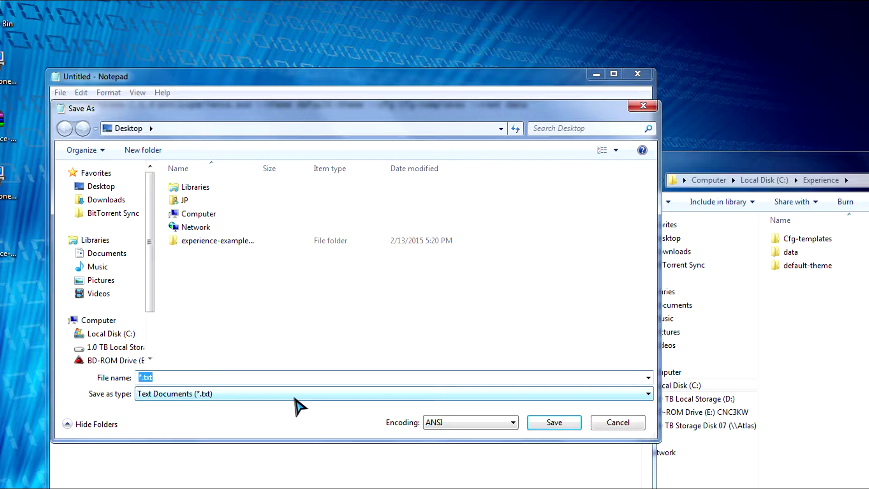
{"action": "type", "text": "Expe"}
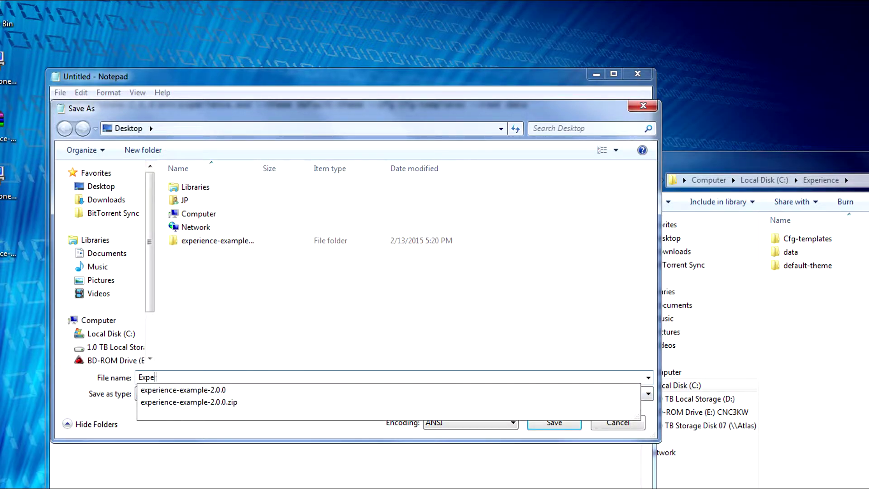
{"action": "type", "text": "rience."}
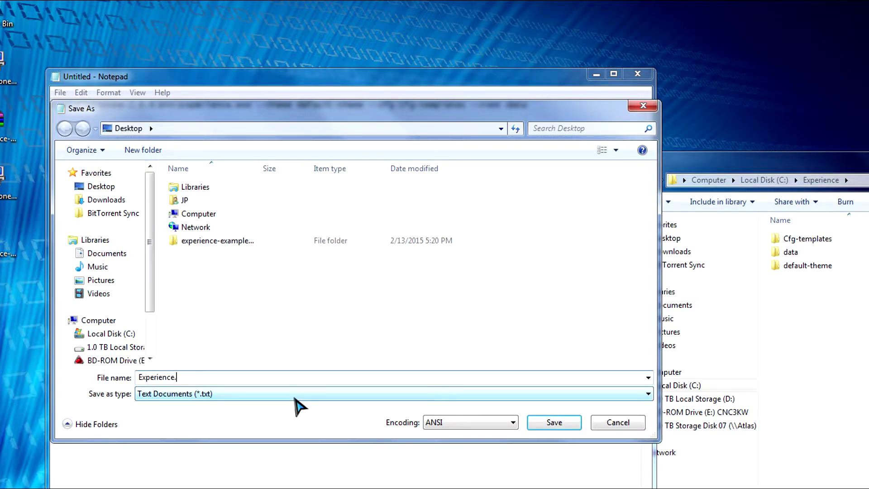
{"action": "type", "text": "bat"}
{"action": "left_click", "coordinate": [211, 395]}
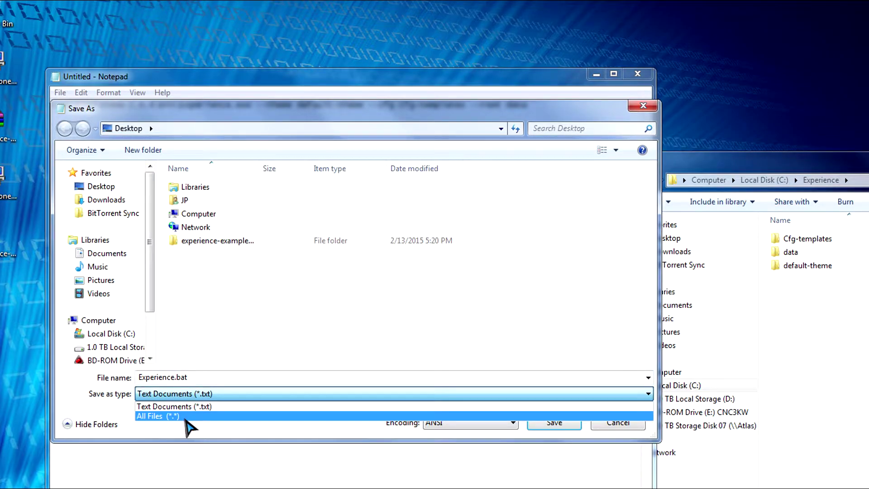
{"action": "left_click", "coordinate": [183, 417]}
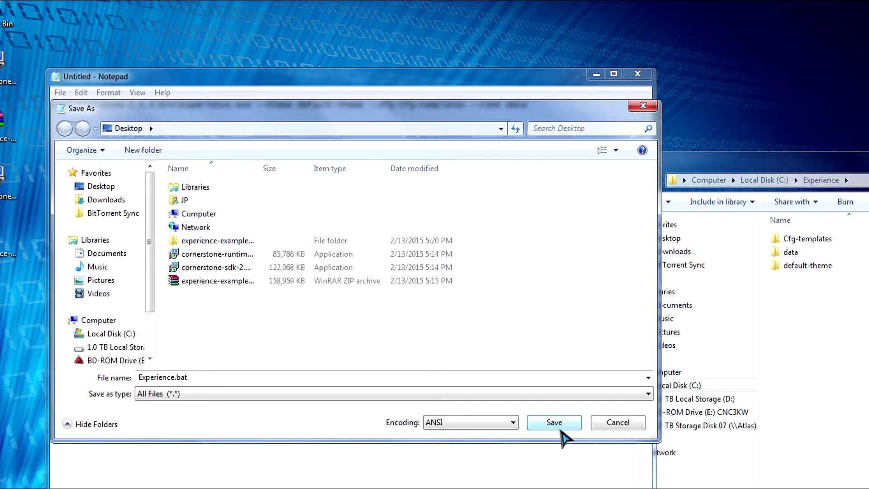
{"action": "left_click", "coordinate": [554, 423]}
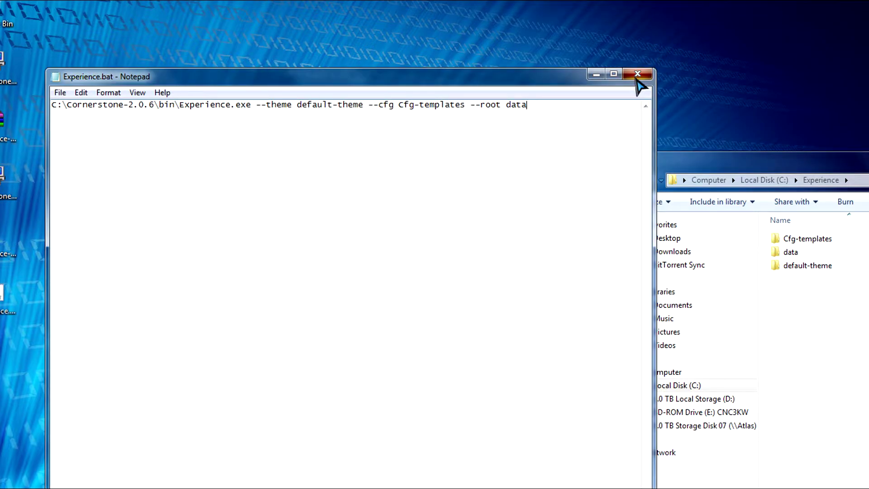
{"action": "left_click", "coordinate": [638, 74]}
Move Experience.bat from the desktop into the C:\Experience folder
{"action": "left_click_drag", "start_coordinate": [683, 173], "coordinate": [415, 123]}
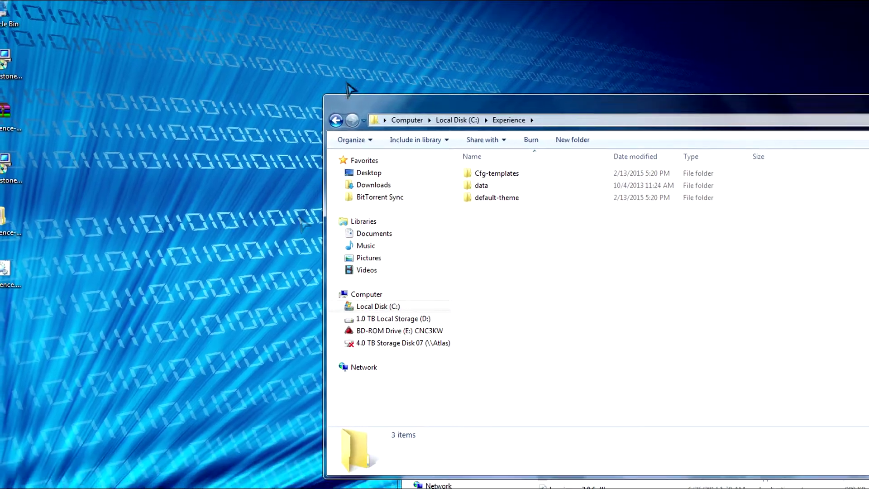
{"action": "left_click", "coordinate": [5, 311]}
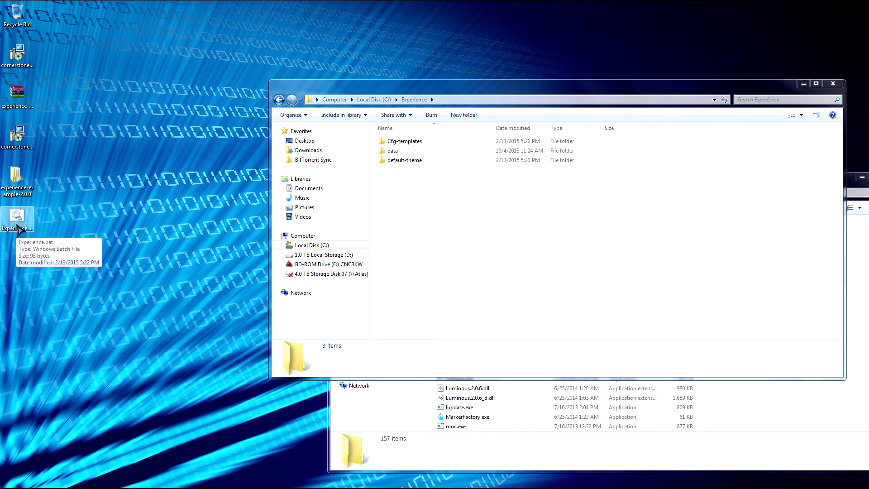
{"action": "double_click", "coordinate": [18, 229]}
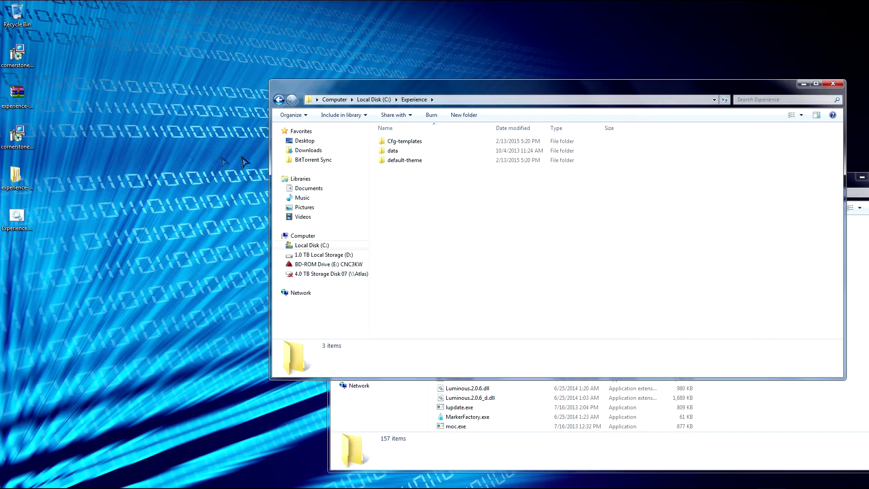
{"action": "left_click_drag", "start_coordinate": [16, 217], "coordinate": [472, 222]}
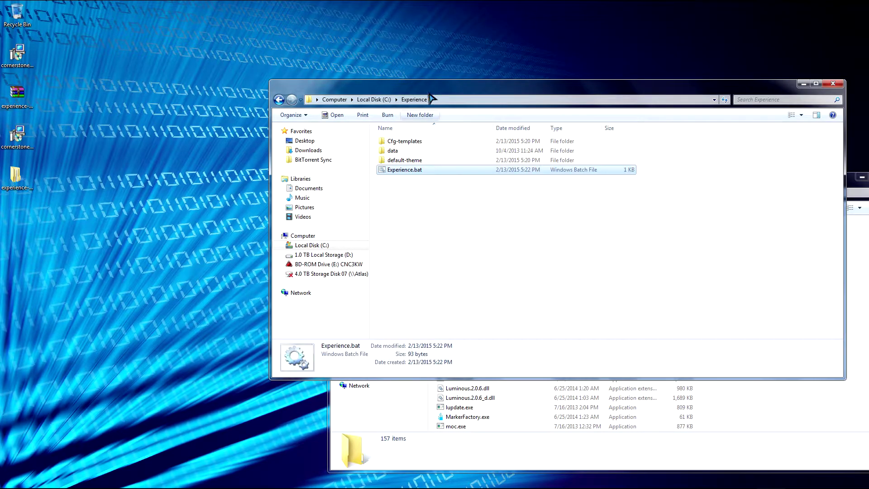
{"action": "left_click_drag", "start_coordinate": [430, 90], "coordinate": [302, 89]}
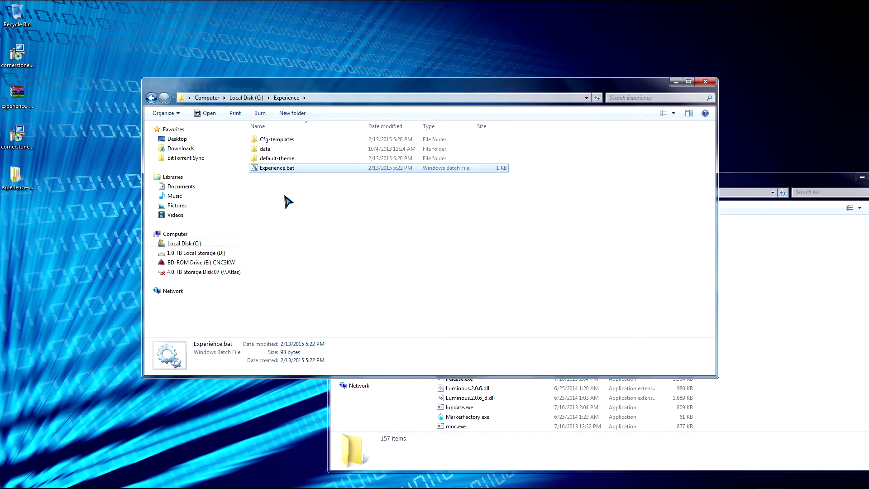
Open Experience.bat for editing in Notepad, review its command and the C:\Cornerstone-2.0.6\bin\ path, and close it unchanged
{"action": "right_click", "coordinate": [274, 170]}
{"action": "left_click", "coordinate": [306, 185]}
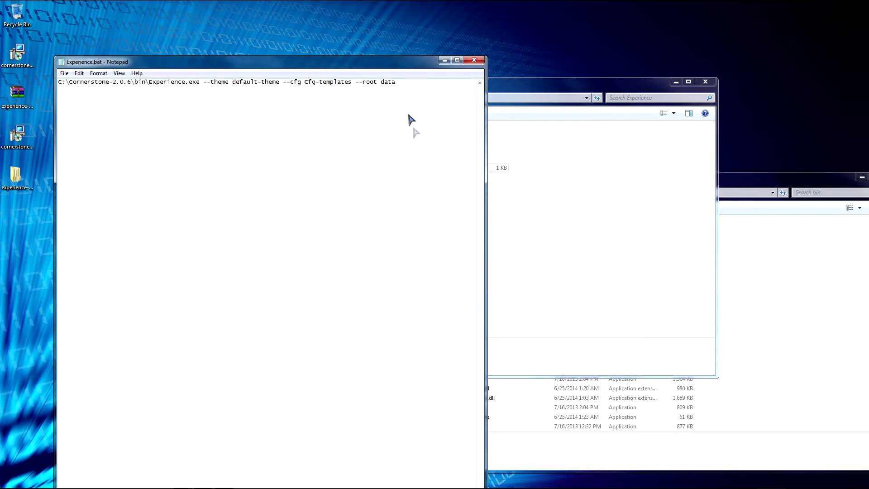
{"action": "left_click", "coordinate": [546, 216]}
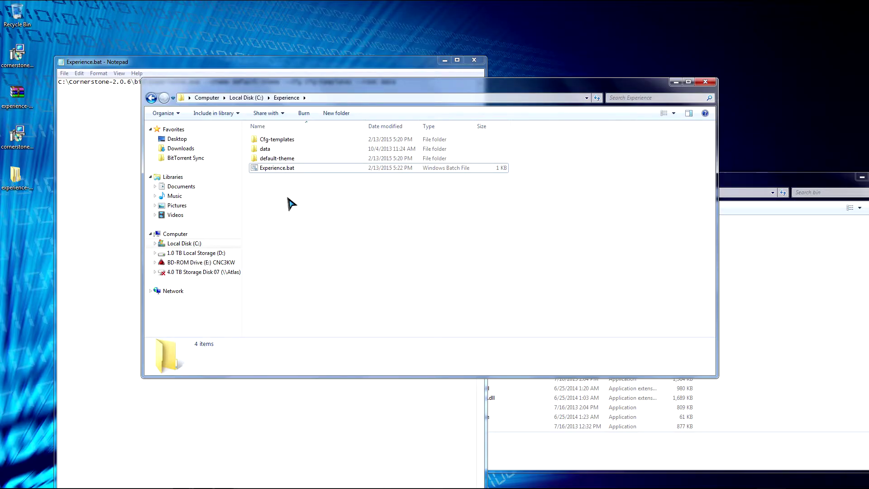
{"action": "left_click", "coordinate": [131, 132]}
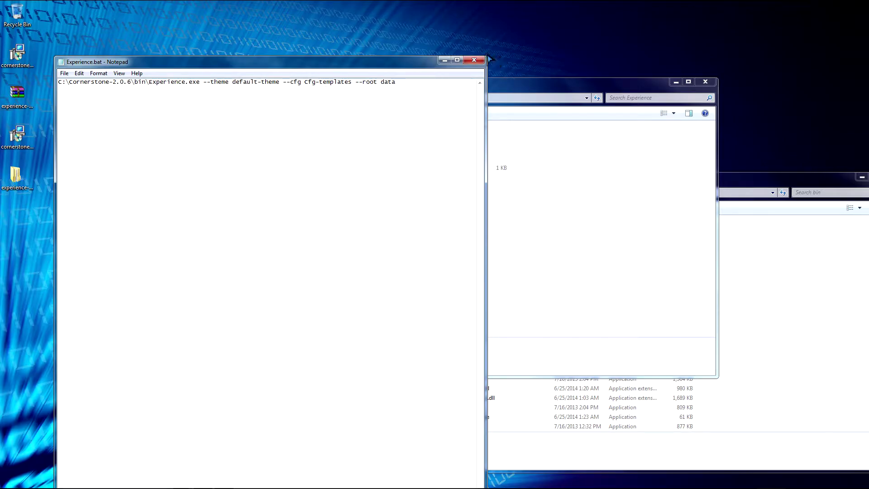
{"action": "left_click_drag", "start_coordinate": [149, 82], "coordinate": [58, 81]}
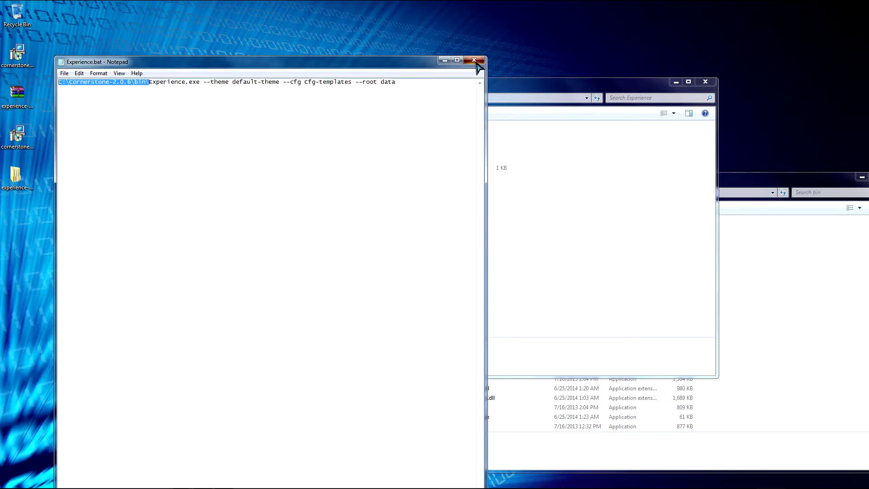
{"action": "left_click", "coordinate": [474, 61]}
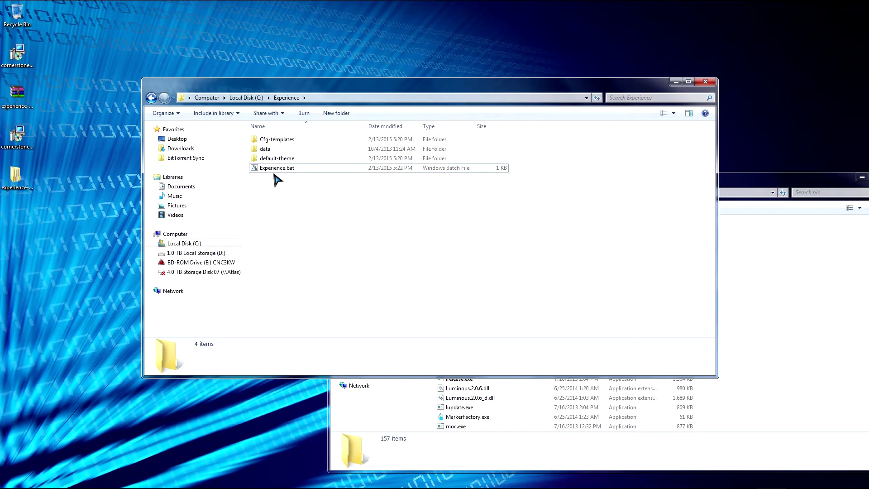
Run Experience.bat from the C:\Experience folder to test the Experience application
{"action": "left_click", "coordinate": [286, 172]}
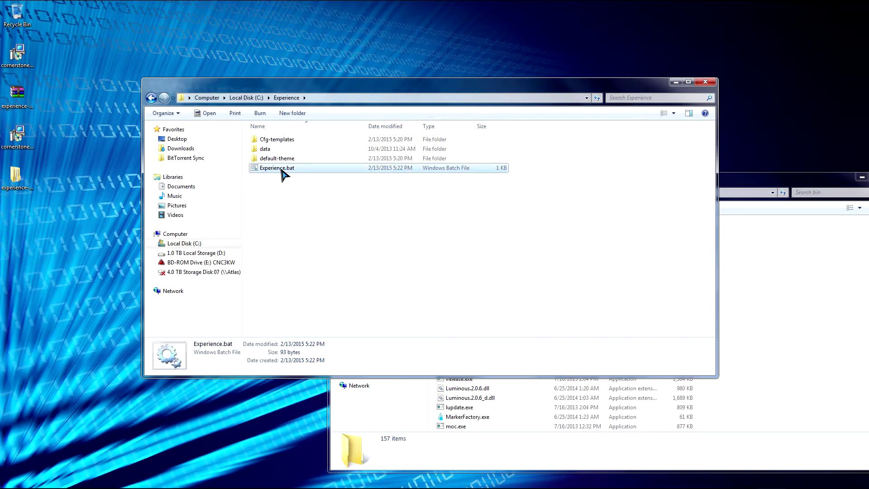
{"action": "left_click", "coordinate": [307, 202]}
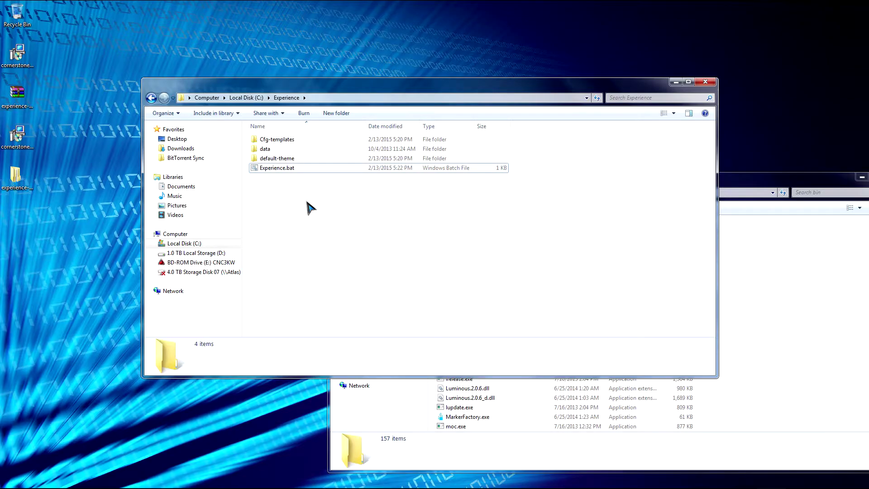
{"action": "left_click", "coordinate": [264, 171]}
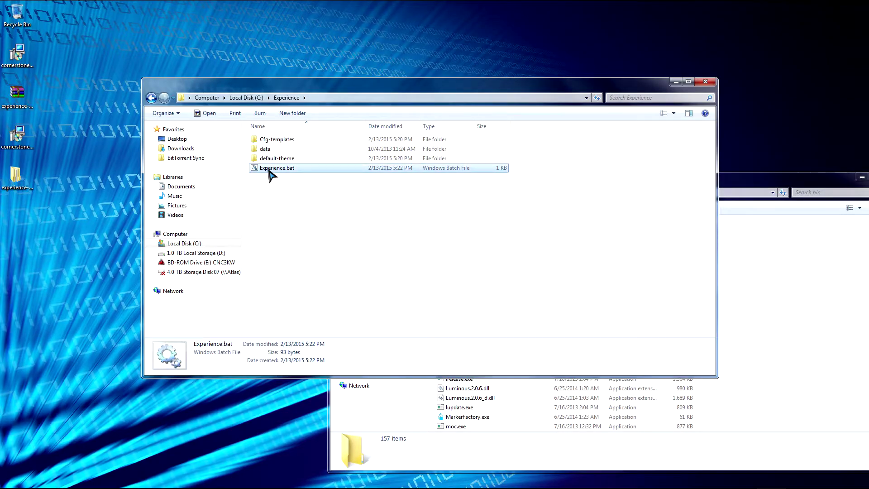
{"action": "double_click", "coordinate": [269, 170]}
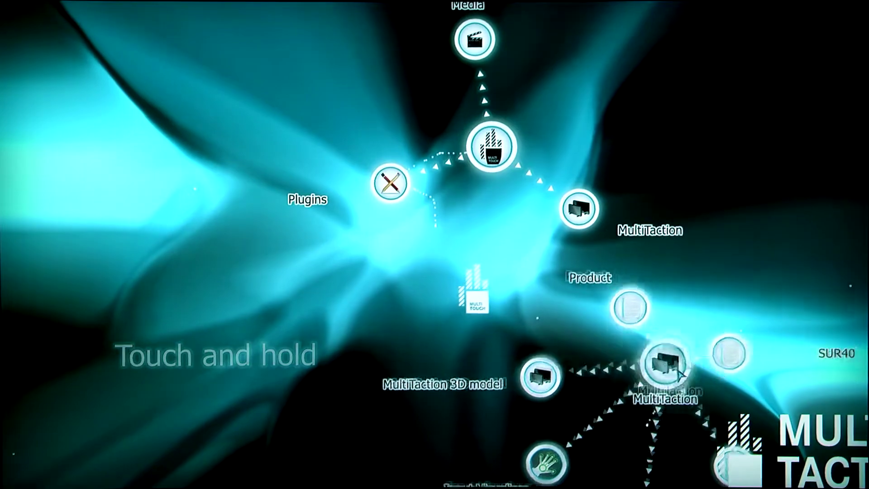
{"action": "mouse_move", "coordinate": [228, 267]}
{"action": "left_mouse_down"}
{"action": "mouse_move", "coordinate": [242, 262]}
{"action": "mouse_move", "coordinate": [242, 269]}
{"action": "left_mouse_up"}
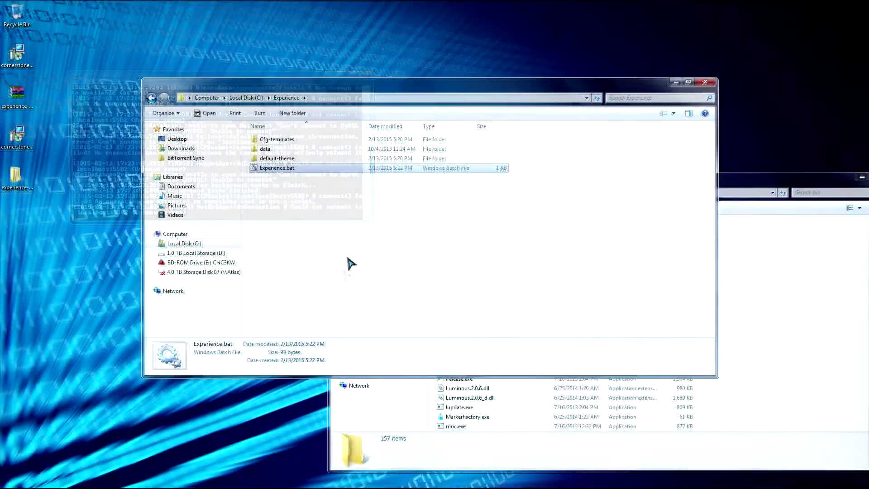
{"action": "left_click_drag", "start_coordinate": [305, 81], "coordinate": [453, 89]}
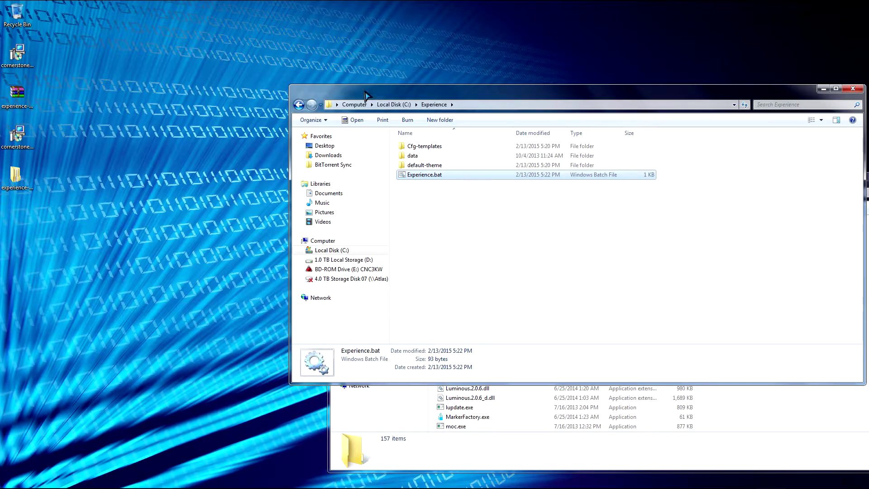
{"action": "left_click_drag", "start_coordinate": [366, 97], "coordinate": [202, 96]}
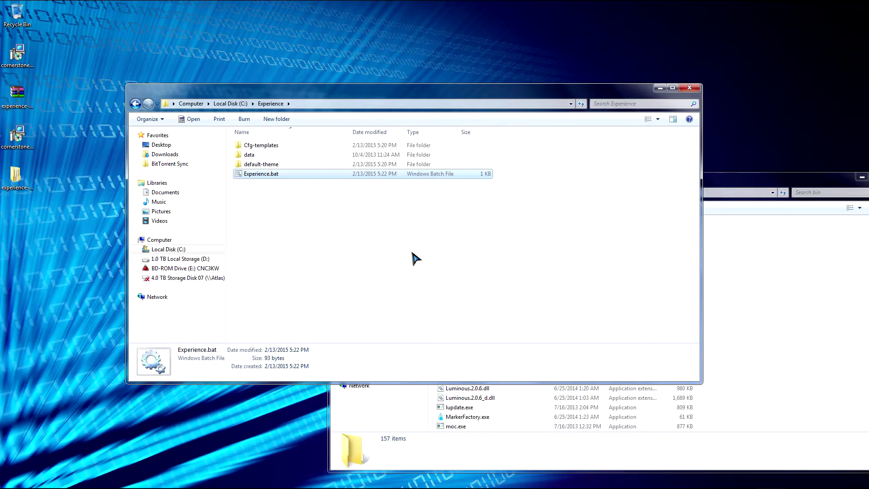
{"action": "left_click", "coordinate": [352, 232]}
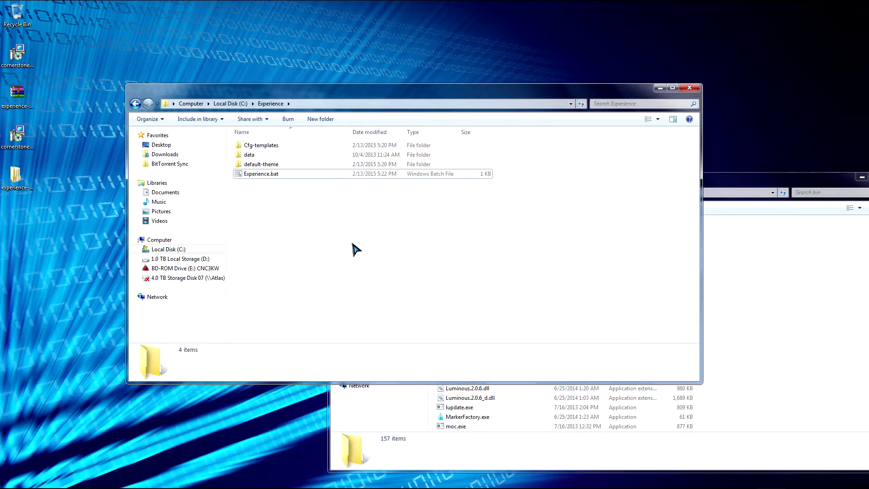
{"action": "left_click_drag", "start_coordinate": [316, 91], "coordinate": [403, 104]}
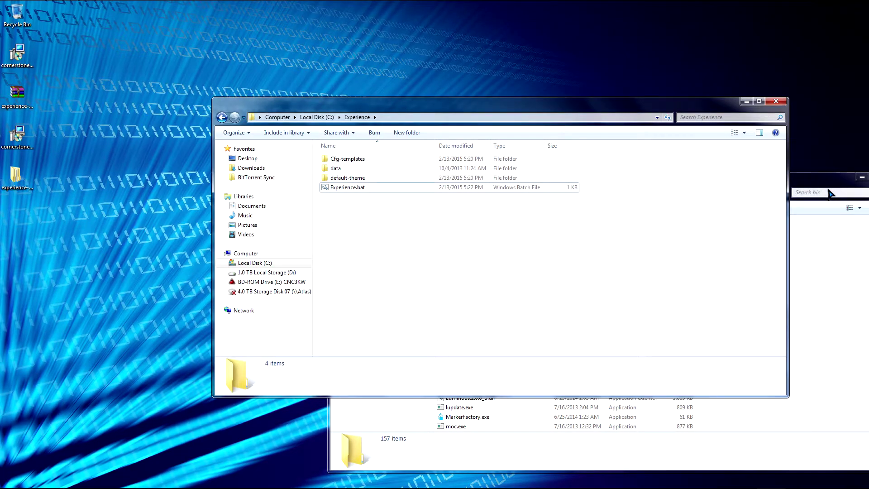
{"action": "left_click_drag", "start_coordinate": [823, 183], "coordinate": [521, 136]}
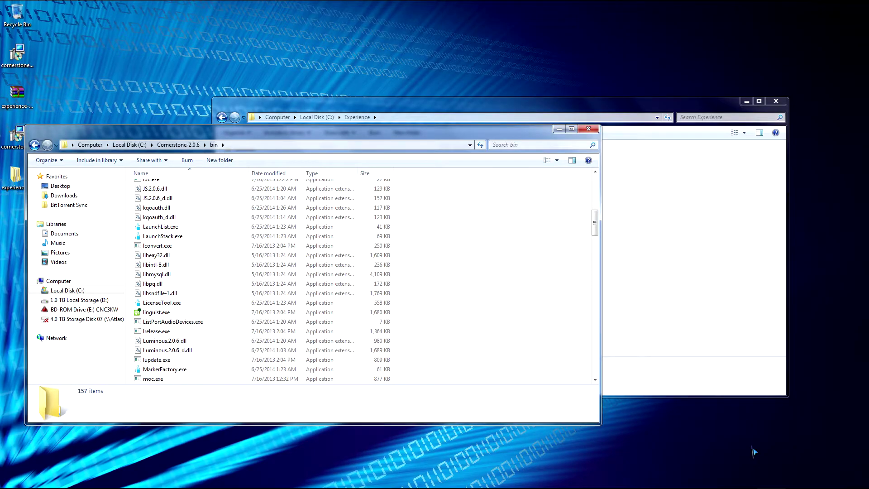
Open the Internet Protocol Version 4 (TCP/IPv4) properties of the Local Area Connection from the Network and Sharing Center
{"action": "mouse_move", "coordinate": [785, 488]}
{"action": "left_click", "coordinate": [810, 483]}
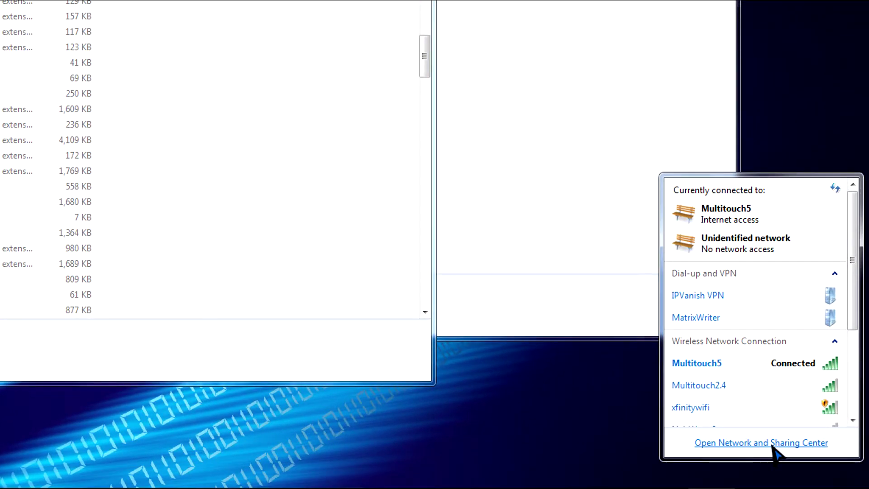
{"action": "left_click", "coordinate": [772, 444]}
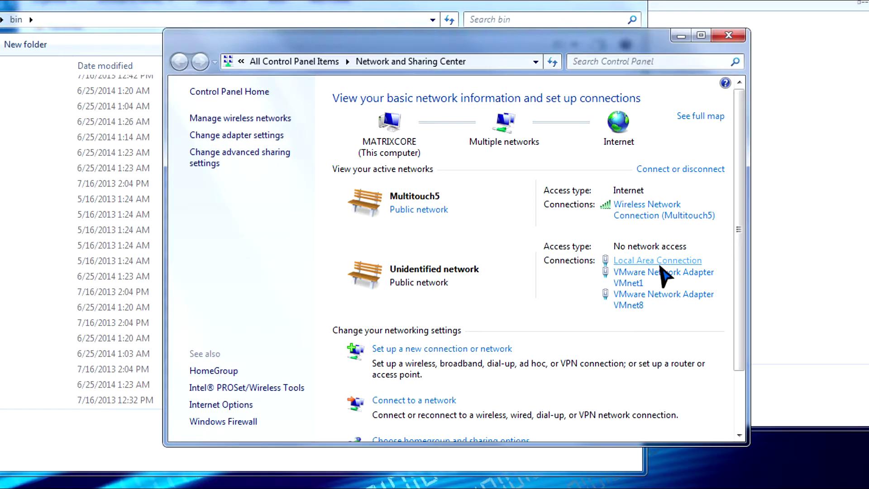
{"action": "left_click", "coordinate": [658, 262]}
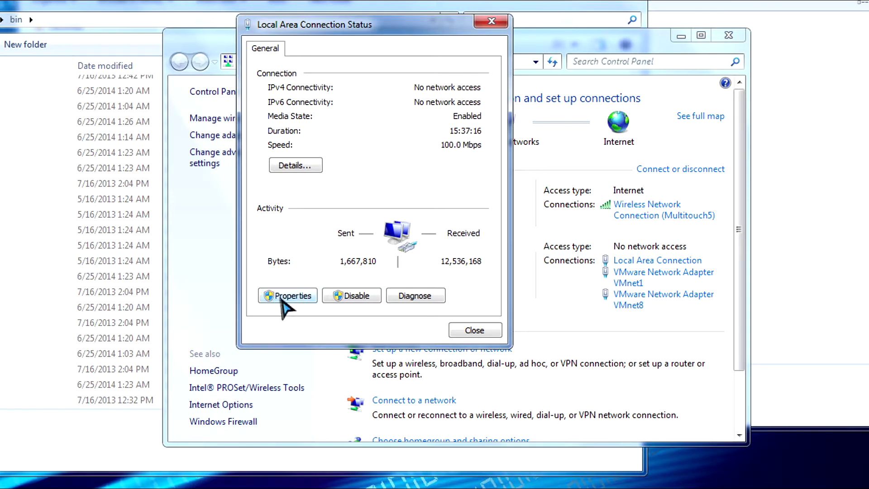
{"action": "left_click", "coordinate": [284, 298]}
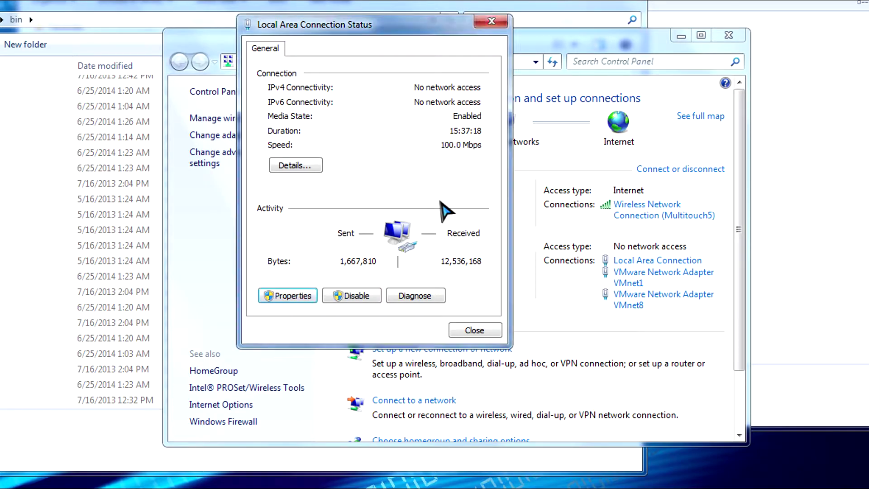
{"action": "left_click", "coordinate": [287, 295]}
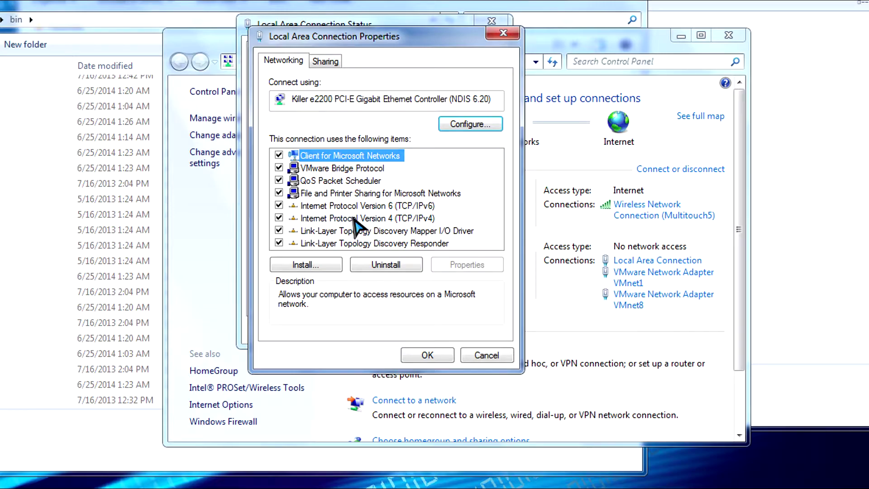
{"action": "left_click", "coordinate": [355, 219]}
{"action": "left_click", "coordinate": [448, 267]}
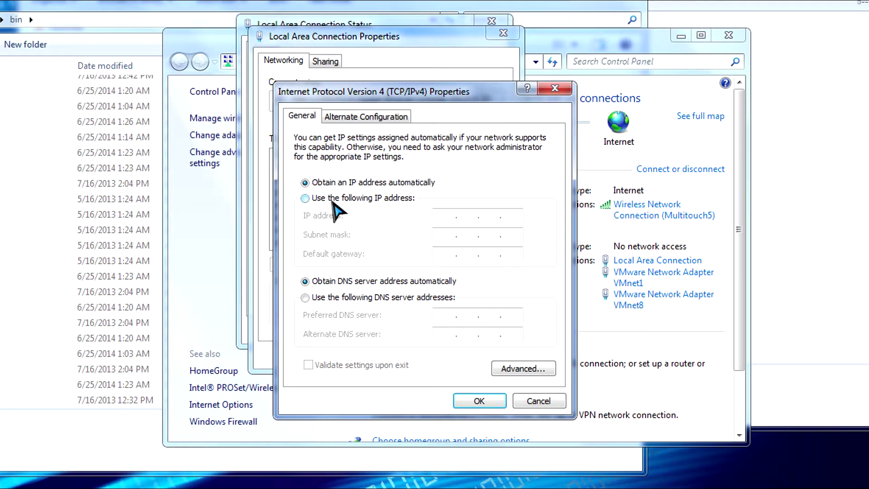
Assign the Local Area Connection the static IP address 192.168.1.7 with subnet mask 255.255.255.0
{"action": "left_click", "coordinate": [333, 201]}
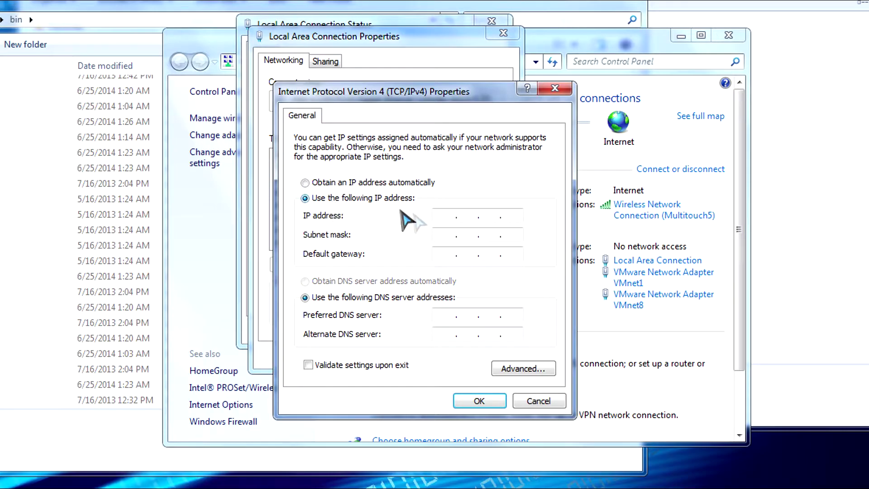
{"action": "left_click", "coordinate": [437, 219]}
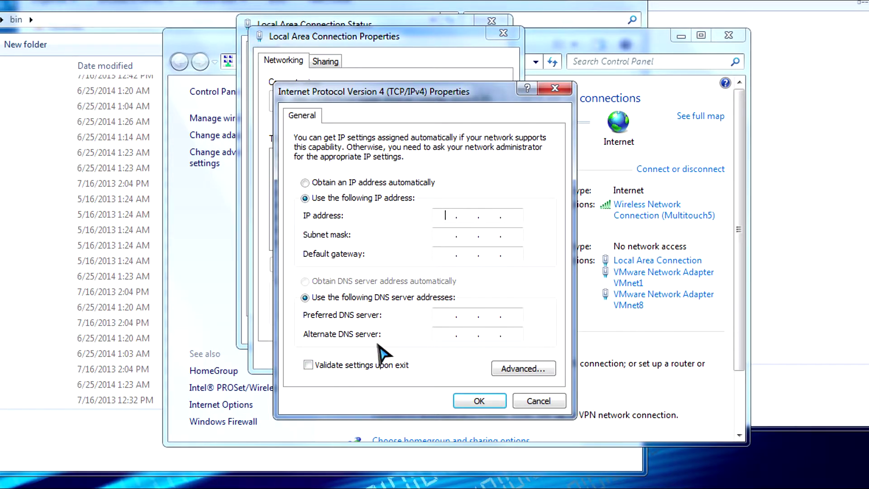
{"action": "type", "text": "192 . 168 . 1 ."}
{"action": "type", "text": "7"}
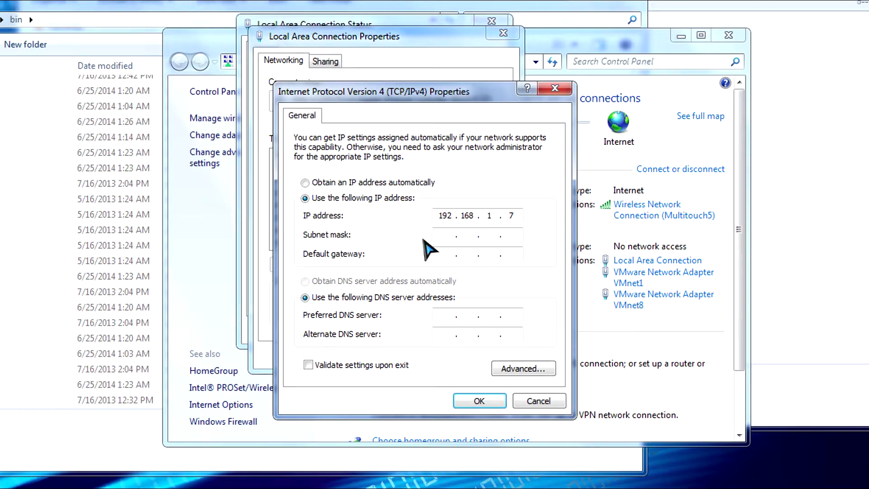
{"action": "left_click", "coordinate": [435, 234]}
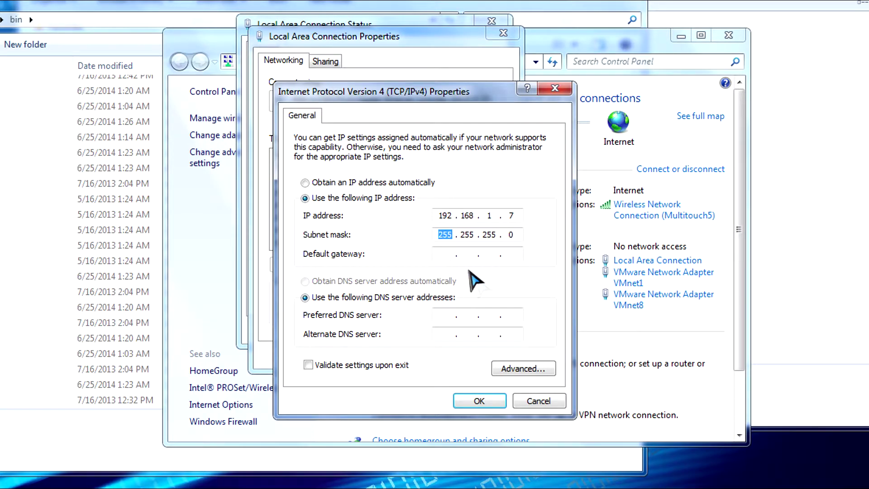
Set the default gateway and the preferred DNS server to 192.168.1.1, apply the IPv4 settings, and close the connection properties
{"action": "left_click", "coordinate": [443, 255]}
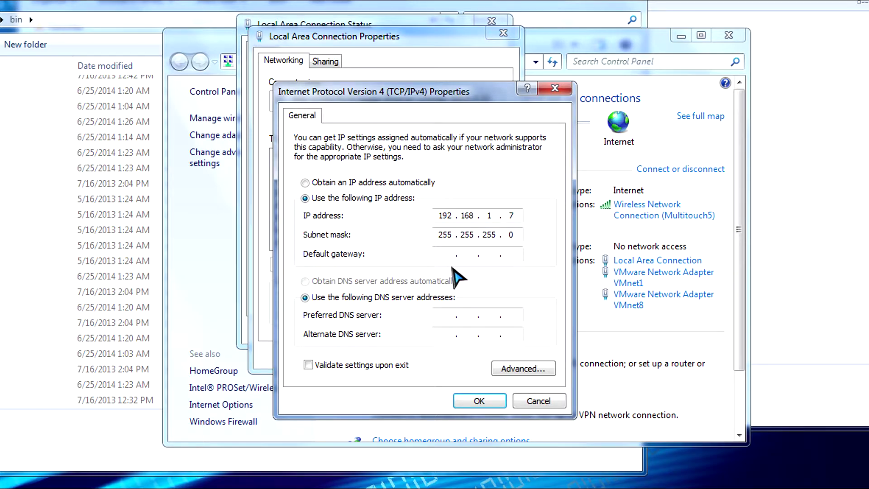
{"action": "type", "text": "192 . 168 . 1 . 1"}
{"action": "left_click", "coordinate": [441, 315]}
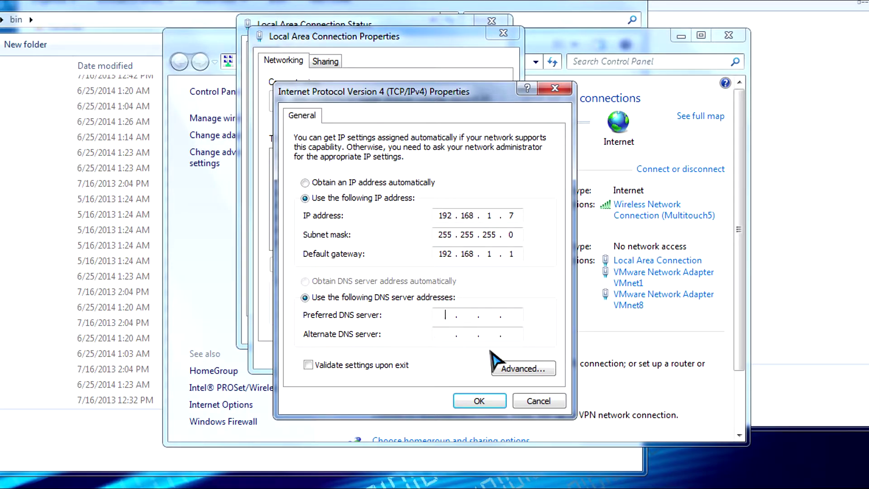
{"action": "type", "text": "192 . 168 . 1 . 1"}
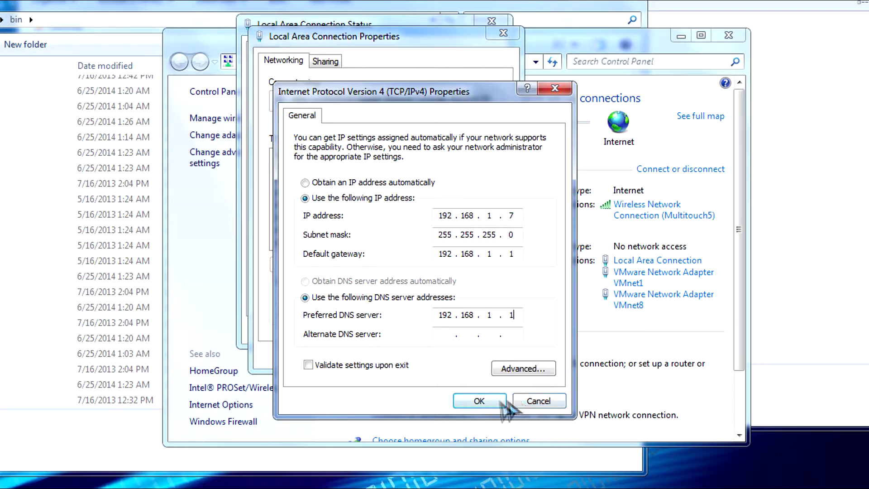
{"action": "left_click", "coordinate": [479, 401]}
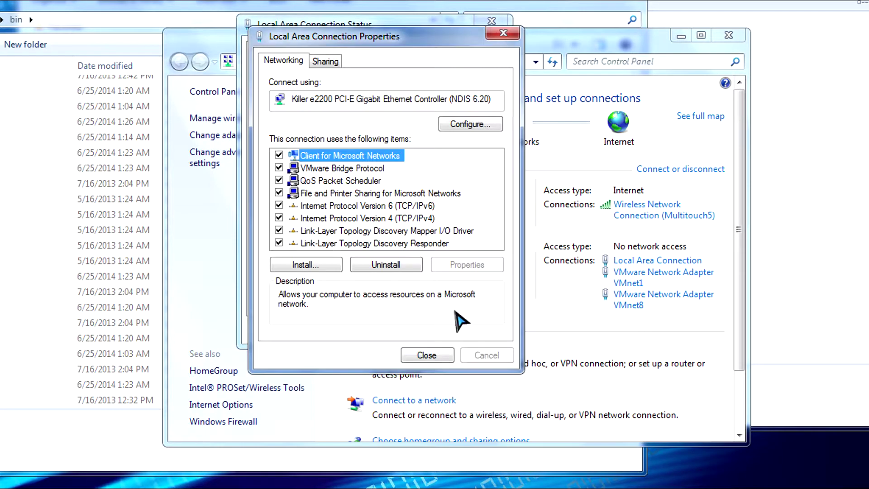
{"action": "left_click", "coordinate": [425, 360]}
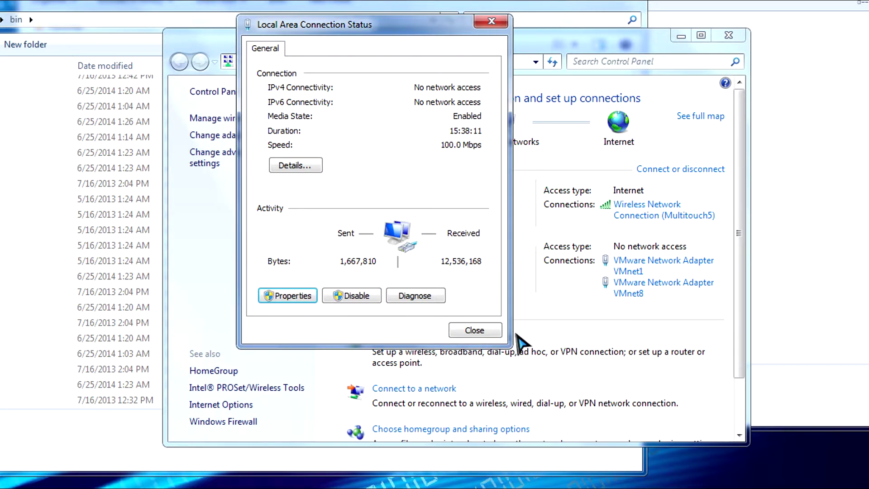
Close the connection status and, in the MultiTaction Cell OSD, switch the network to Manual with address 192.168.1.8 and netmask 255.255.255.0
{"action": "left_click", "coordinate": [486, 331]}
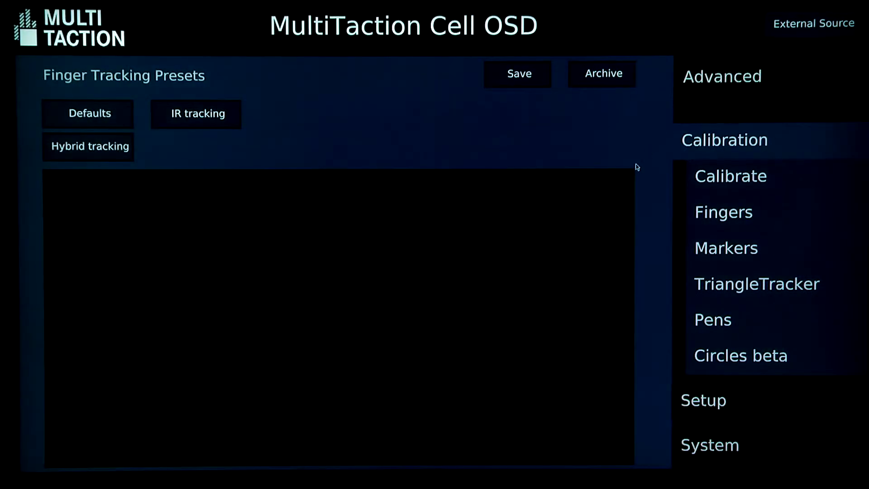
{"action": "left_click", "coordinate": [701, 400]}
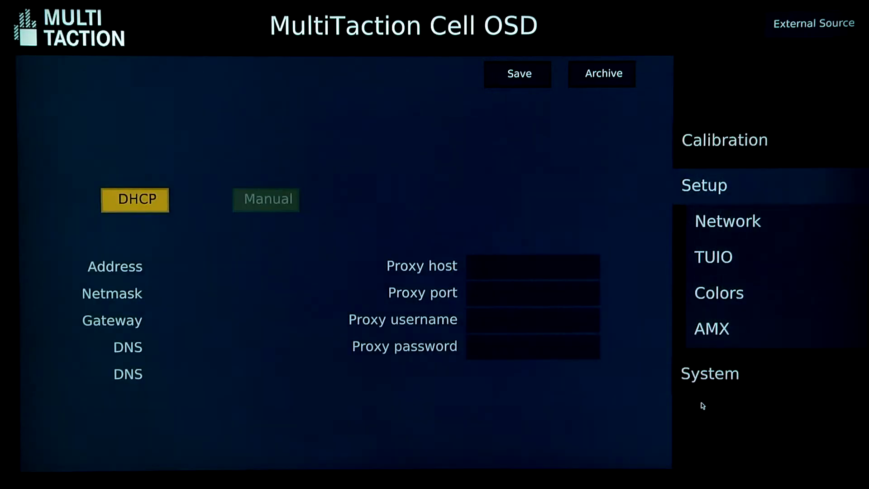
{"action": "left_click", "coordinate": [256, 205]}
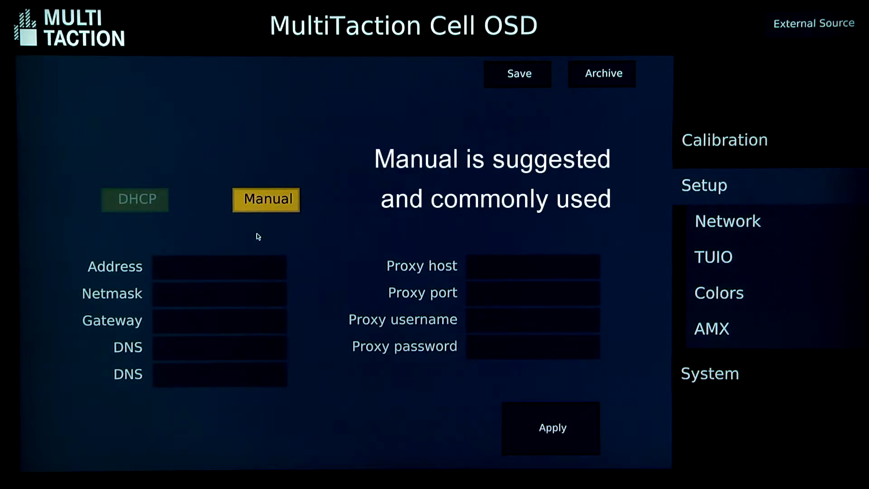
{"action": "left_click", "coordinate": [217, 271]}
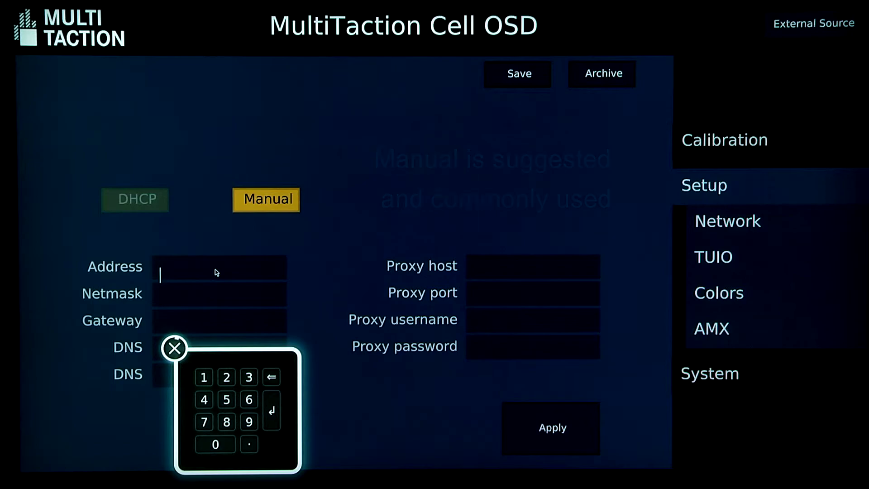
{"action": "type", "text": "192.168.1.8"}
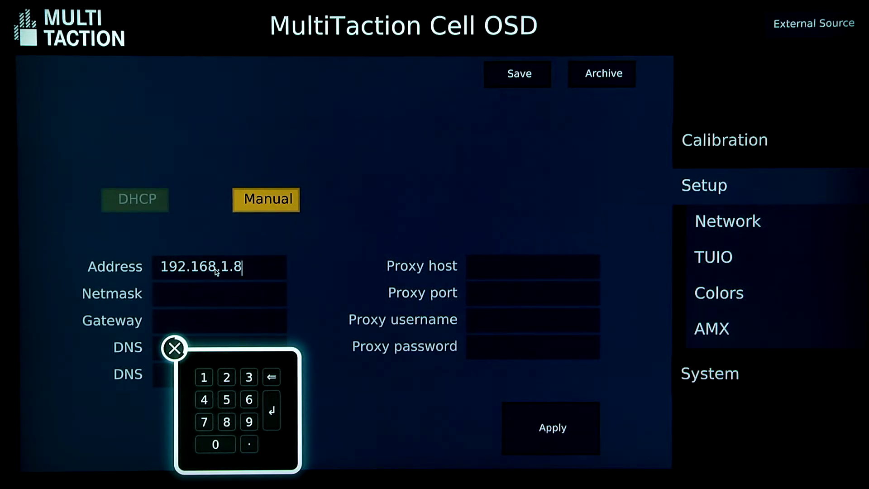
{"action": "left_click", "coordinate": [195, 301]}
{"action": "type", "text": "255.255.255.0"}
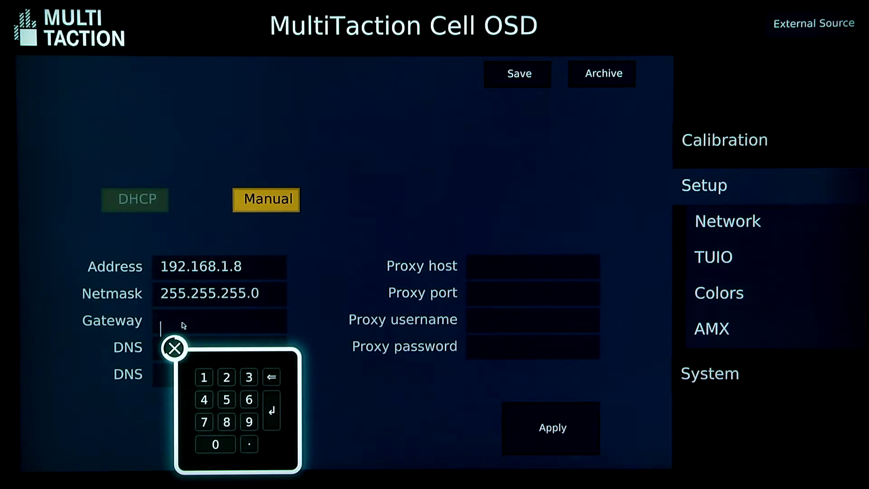
Set the Cell's gateway and first DNS server to 192.168.1.1, then apply the network settings and save the configuration
{"action": "type", "text": "192.168.1.1"}
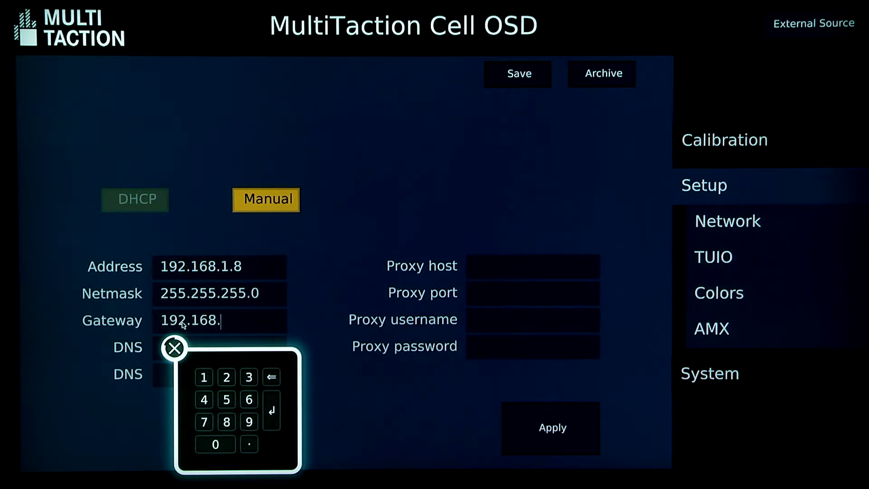
{"action": "left_click", "coordinate": [175, 347]}
{"action": "left_click", "coordinate": [190, 351]}
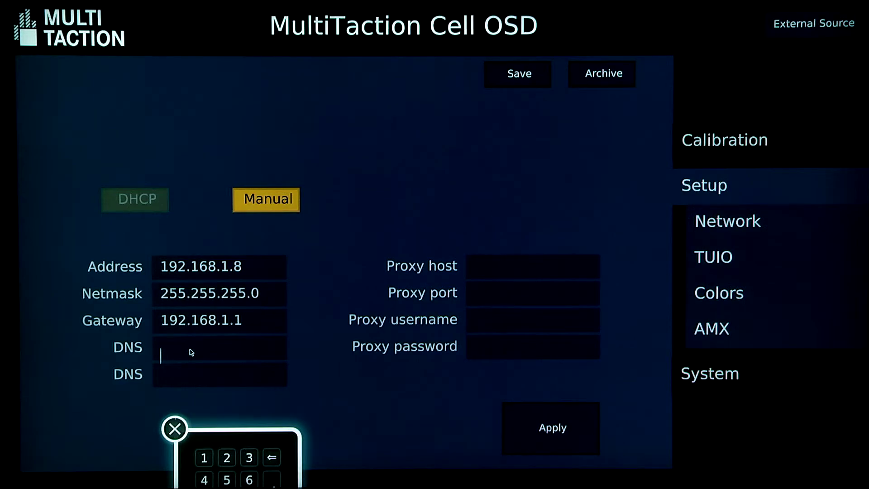
{"action": "type", "text": "192.168.1.1"}
{"action": "left_click", "coordinate": [175, 428]}
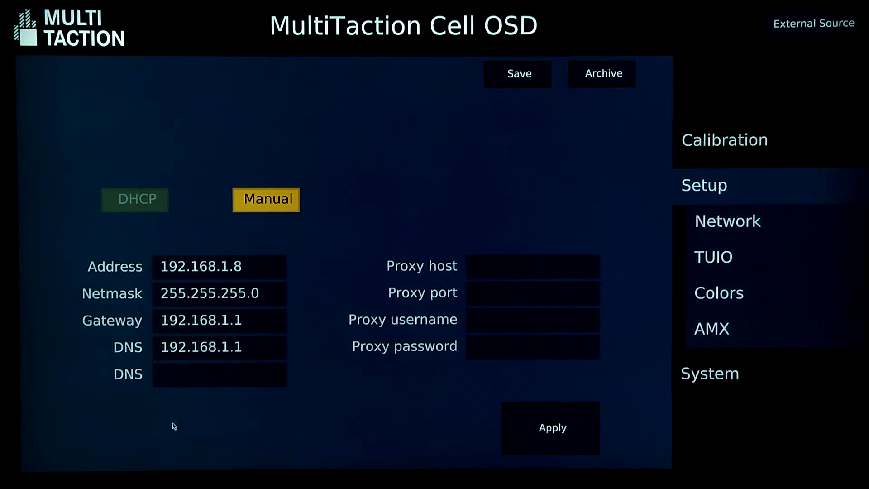
{"action": "left_click", "coordinate": [531, 422]}
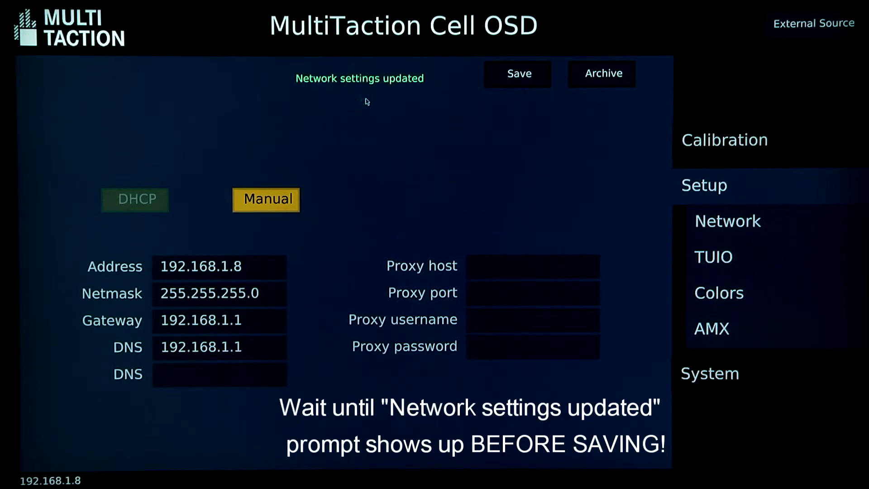
{"action": "left_click", "coordinate": [519, 77]}
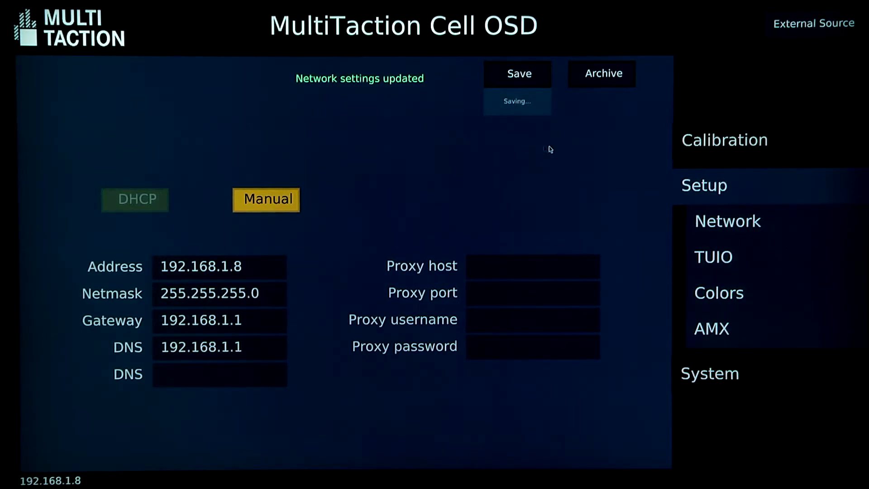
Review the Cell's system information and the OSD hide timeout setting, and return to the calibration section
{"action": "left_click", "coordinate": [711, 373]}
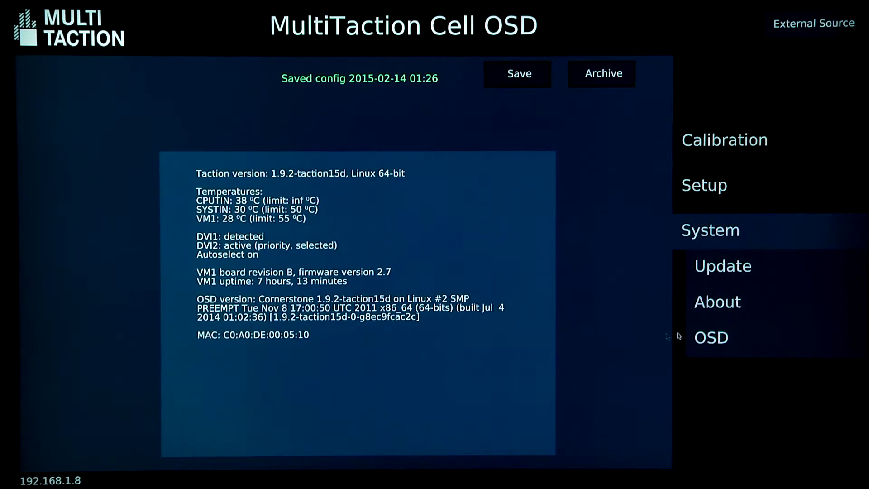
{"action": "left_click", "coordinate": [718, 342]}
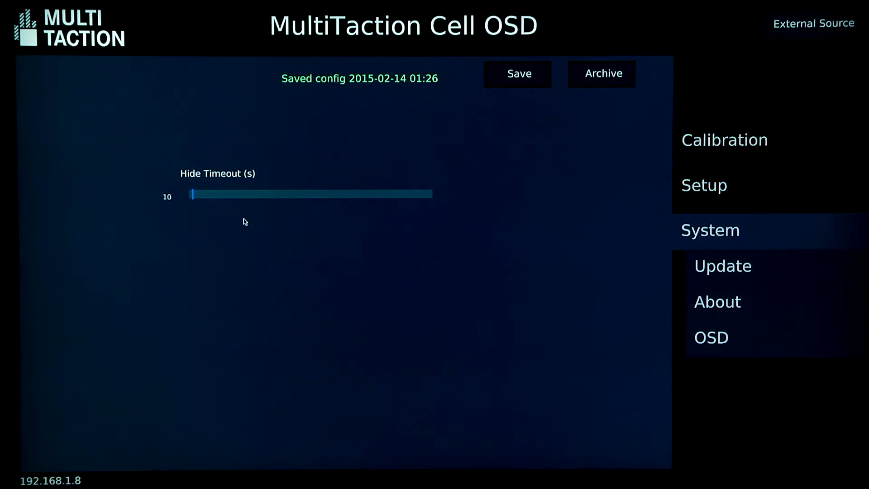
{"action": "left_click", "coordinate": [709, 148]}
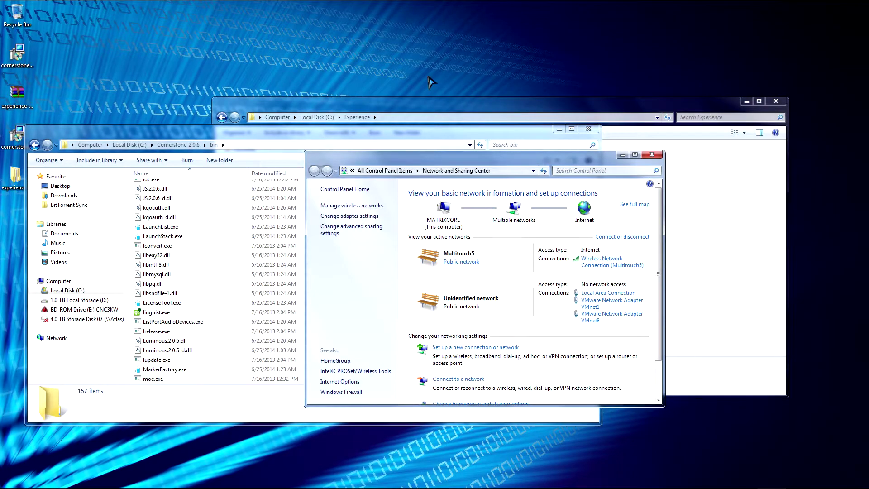
In Windows Explorer on the PC, open the AppData\Roaming\MultiTouch folder inside the user's profile folder under C:\Users
{"action": "left_click_drag", "start_coordinate": [411, 159], "coordinate": [522, 153]}
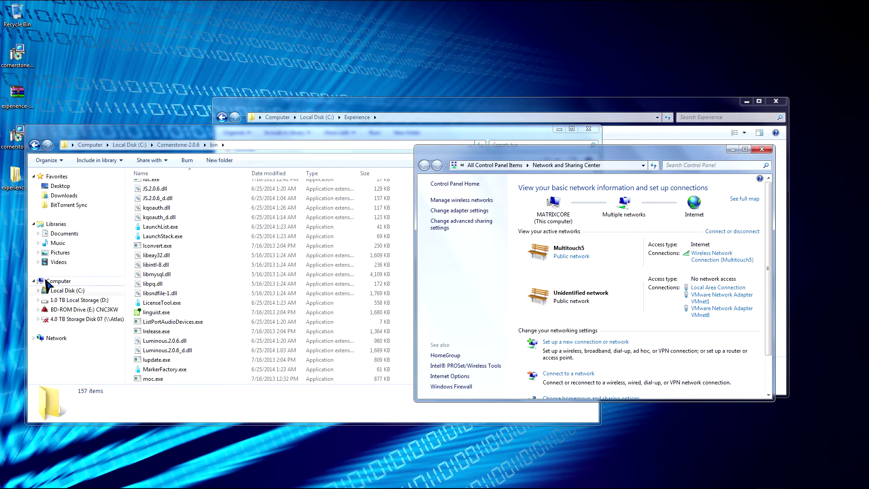
{"action": "left_click", "coordinate": [62, 292]}
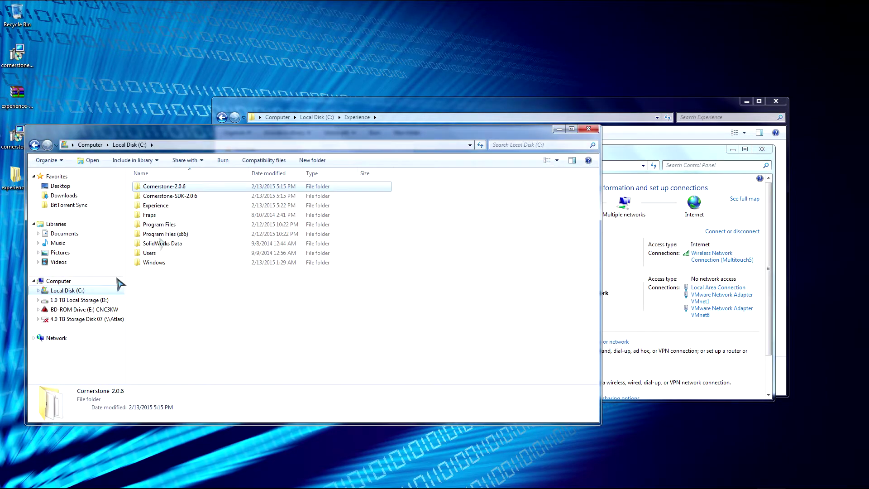
{"action": "left_click_drag", "start_coordinate": [165, 136], "coordinate": [368, 107]}
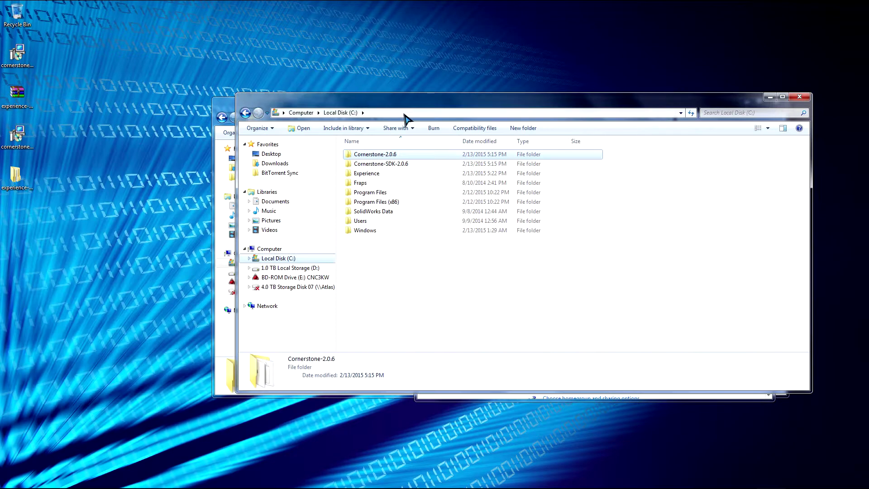
{"action": "double_click", "coordinate": [362, 221]}
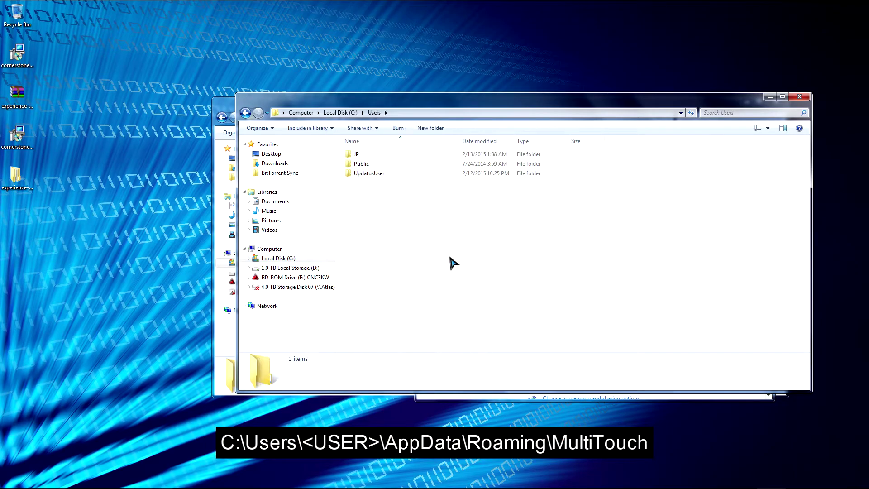
{"action": "double_click", "coordinate": [356, 154]}
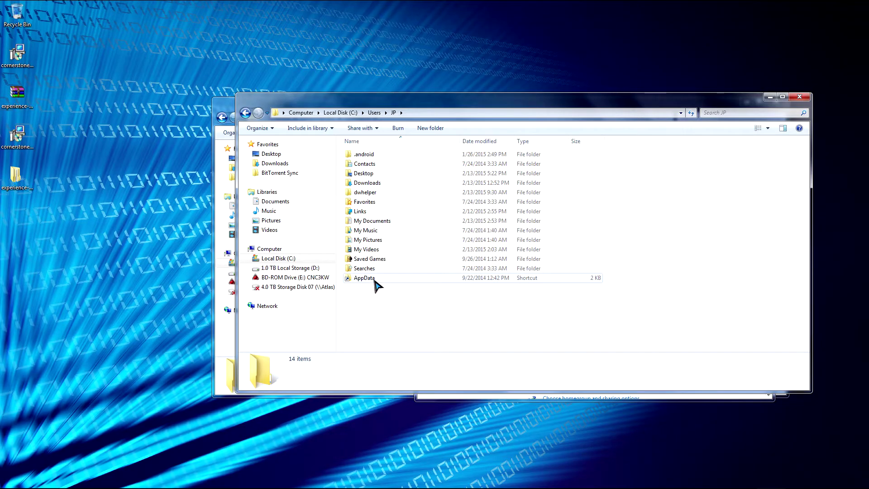
{"action": "mouse_move", "coordinate": [378, 285]}
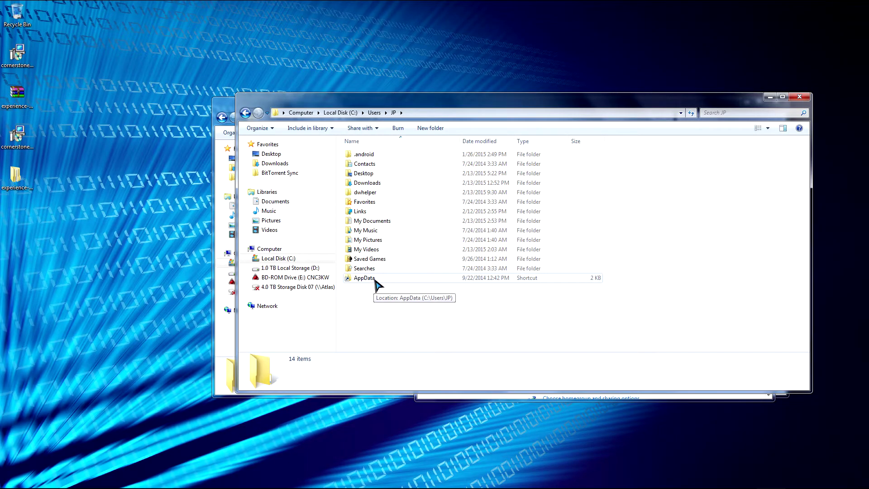
{"action": "double_click", "coordinate": [375, 282]}
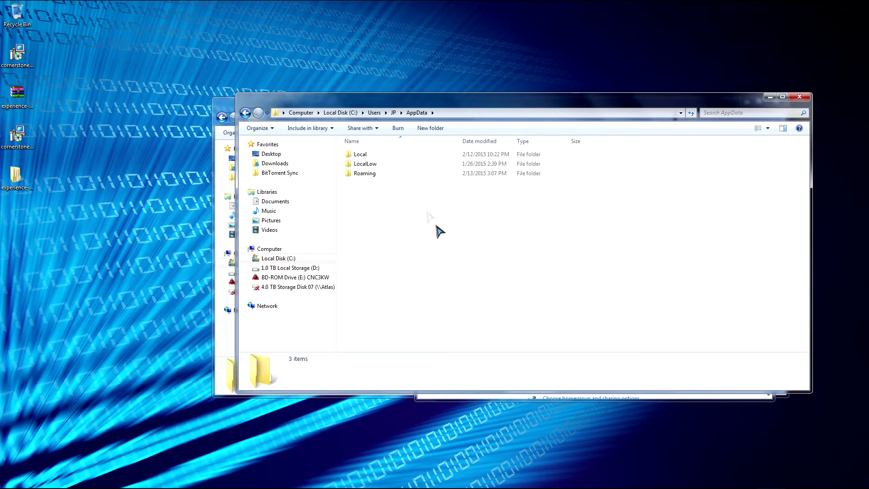
{"action": "double_click", "coordinate": [373, 174]}
{"action": "scroll", "coordinate": [445, 234], "scroll_direction": "down", "scroll_amount": 5}
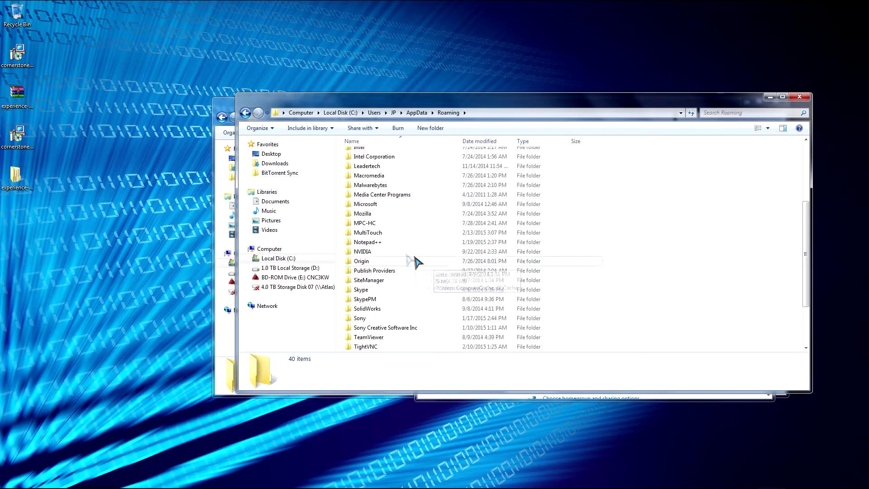
{"action": "double_click", "coordinate": [368, 233]}
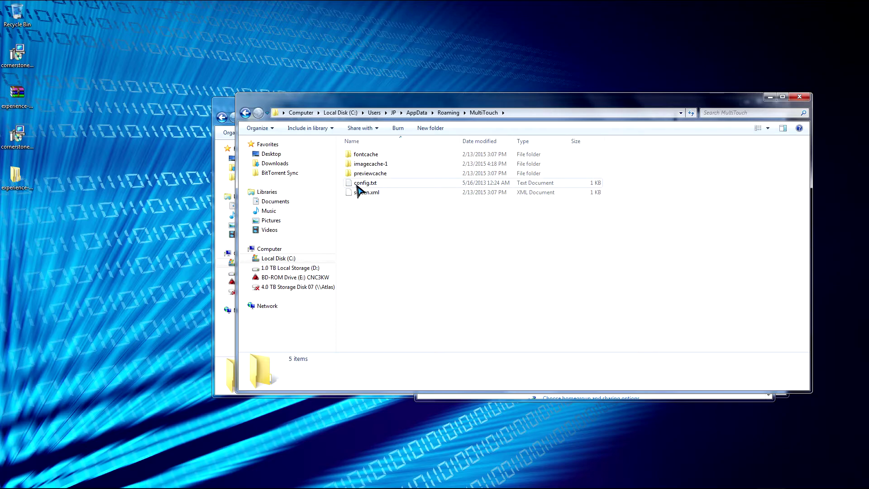
{"action": "left_click_drag", "start_coordinate": [423, 101], "coordinate": [265, 107]}
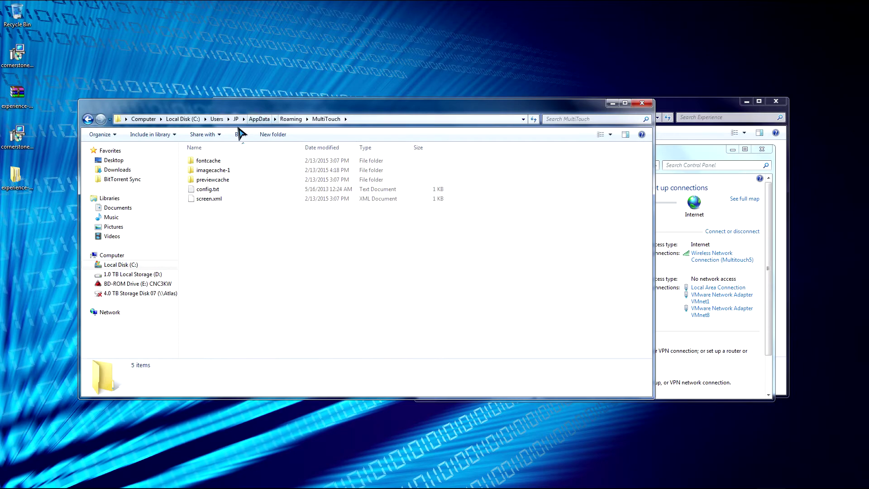
Edit config.txt in Notepad++ to set the NetBridge host to 192.168.1.8, save the file, and close the editor
{"action": "right_click", "coordinate": [207, 192]}
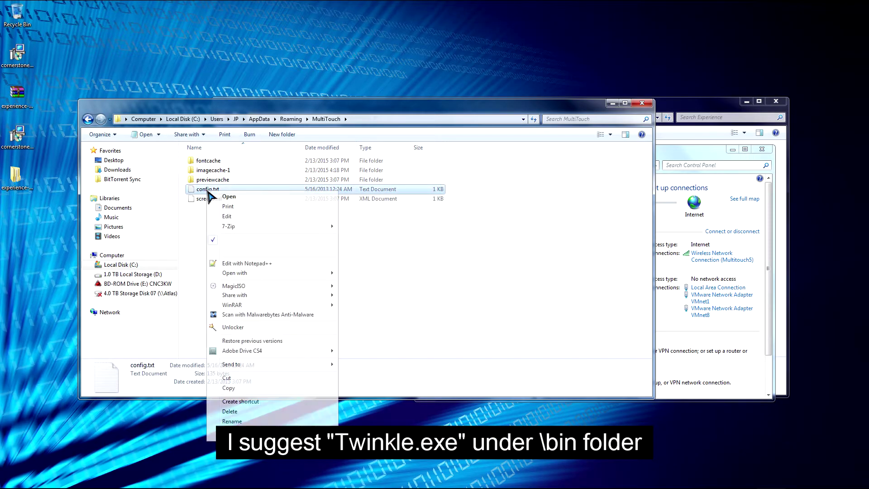
{"action": "left_click", "coordinate": [233, 263]}
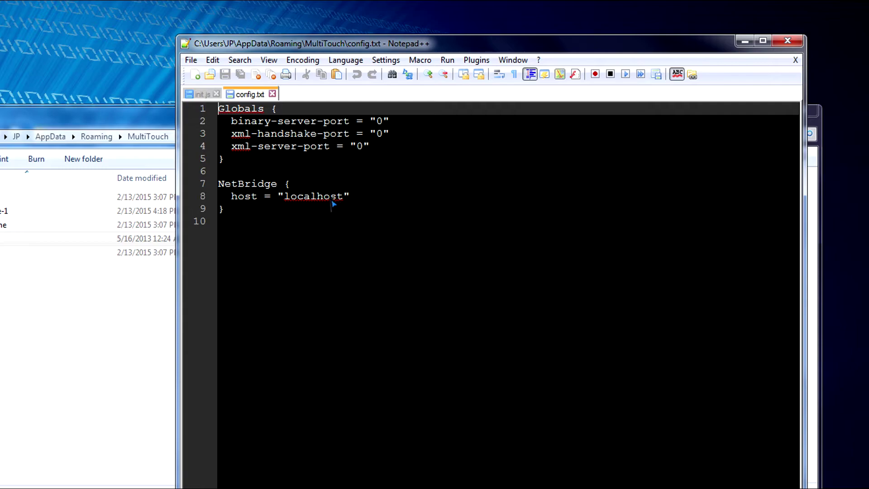
{"action": "left_click", "coordinate": [323, 199]}
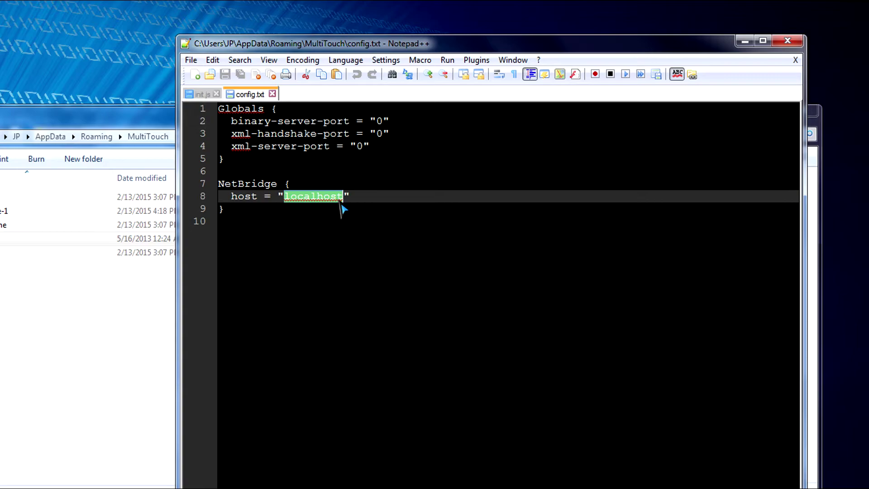
{"action": "type", "text": "192.168"}
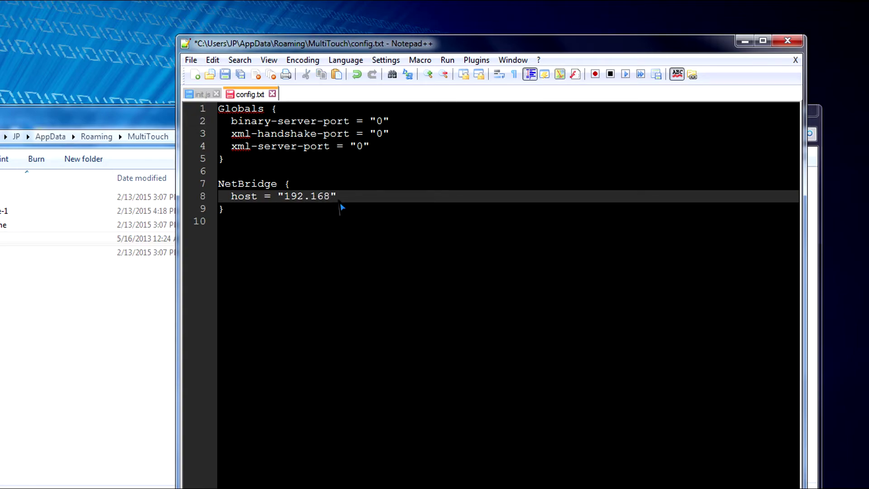
{"action": "type", "text": ".1.8"}
{"action": "left_click", "coordinate": [437, 278]}
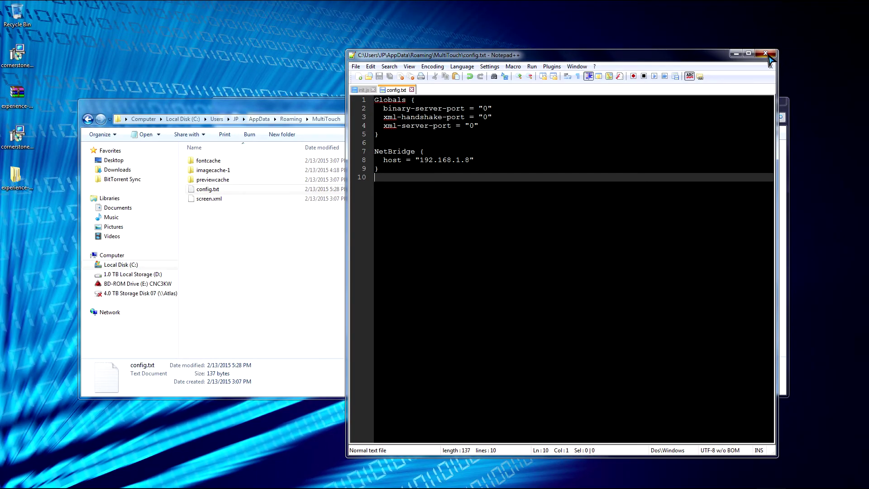
{"action": "left_click", "coordinate": [766, 53]}
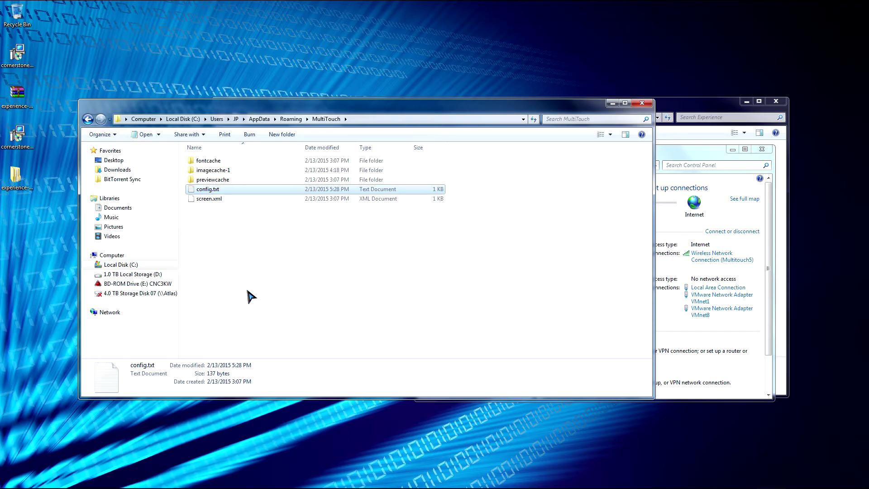
Ping 192.168.1.8 from a Windows command prompt to test the connection to the Cell, and close the prompt
{"action": "key", "text": "super"}
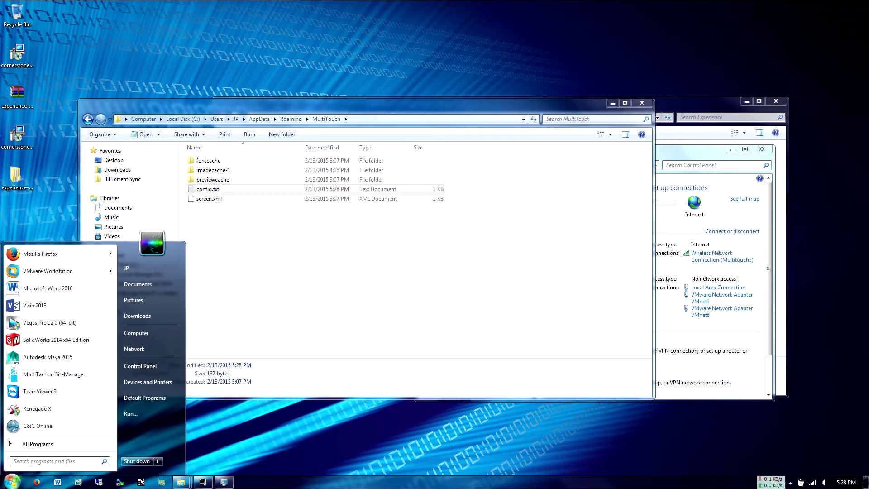
{"action": "type", "text": "cmd"}
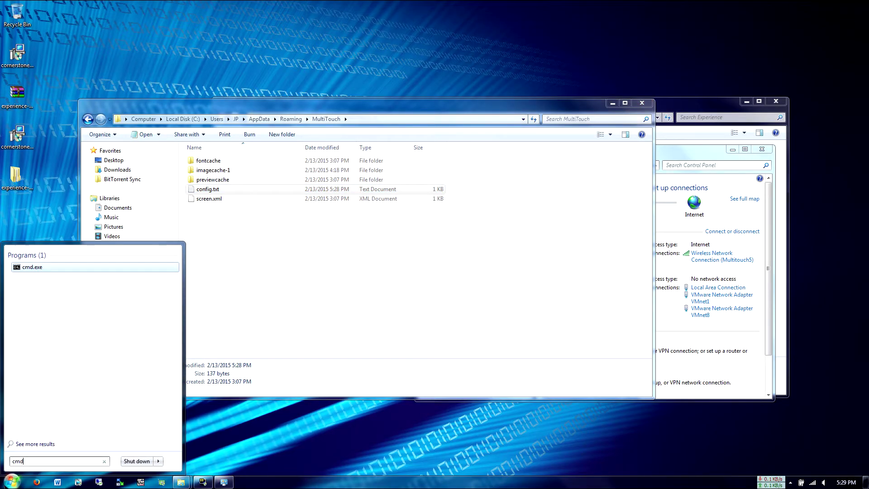
{"action": "key", "text": "Return"}
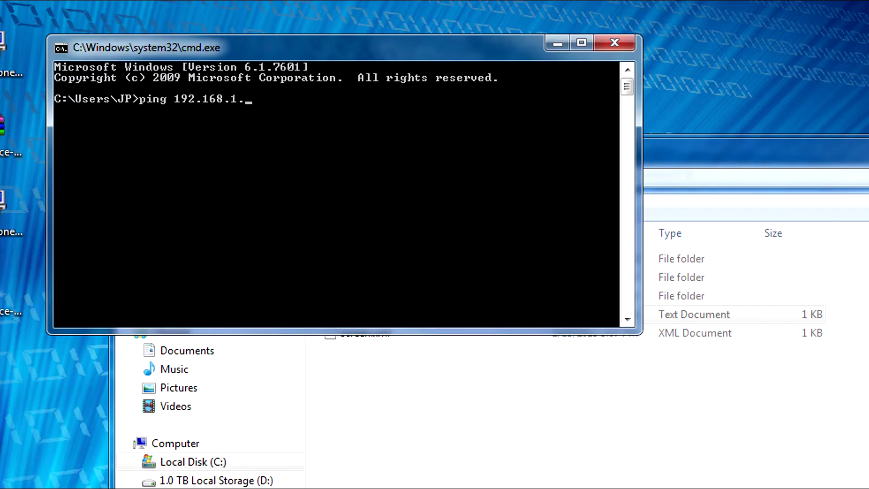
{"action": "type", "text": "ping 192.168.1.8"}
{"action": "key", "text": "Return"}
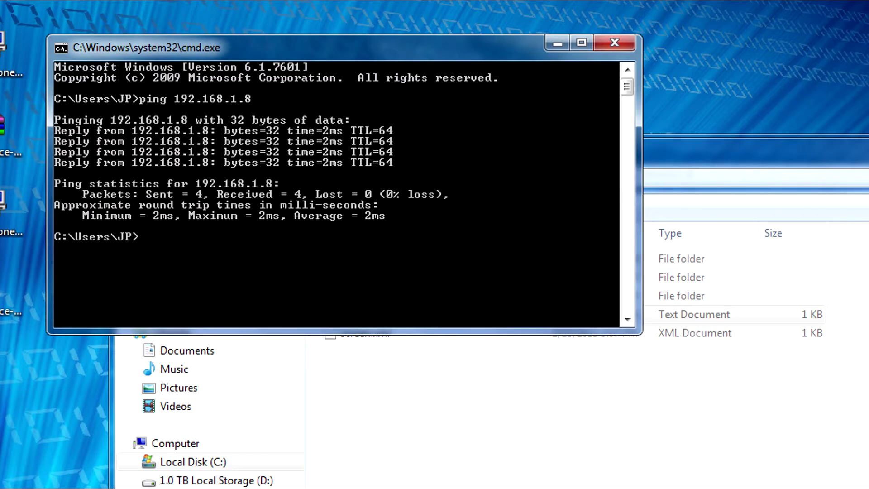
{"action": "left_click", "coordinate": [616, 45]}
{"action": "left_click", "coordinate": [769, 417]}
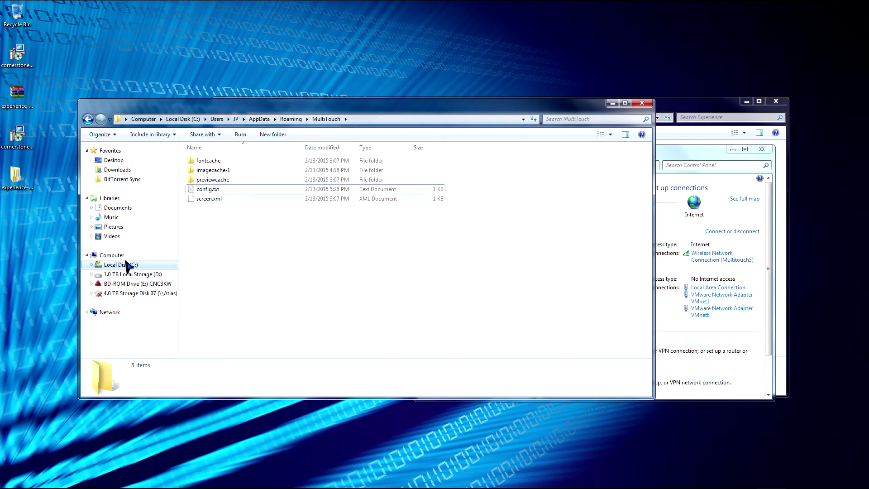
Open the Experience folder on drive C:, run Experience.bat to launch the Experience app, and return to the folder when it ends
{"action": "left_click", "coordinate": [120, 256]}
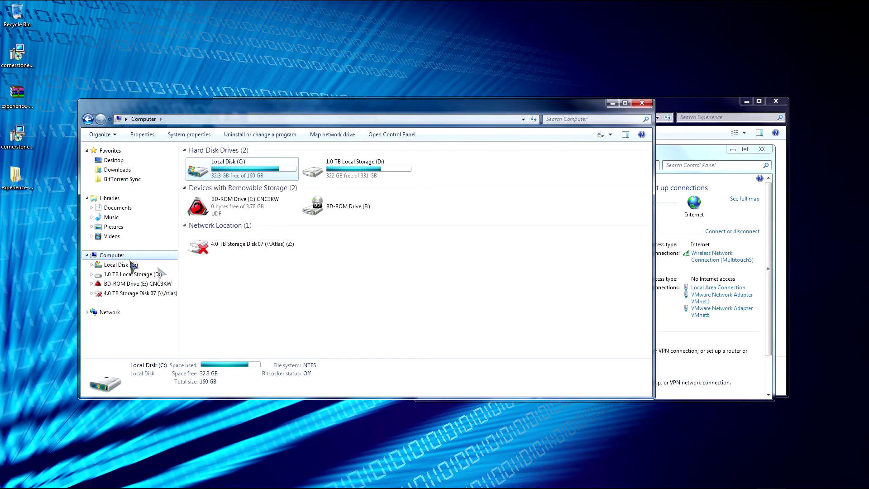
{"action": "double_click", "coordinate": [268, 174]}
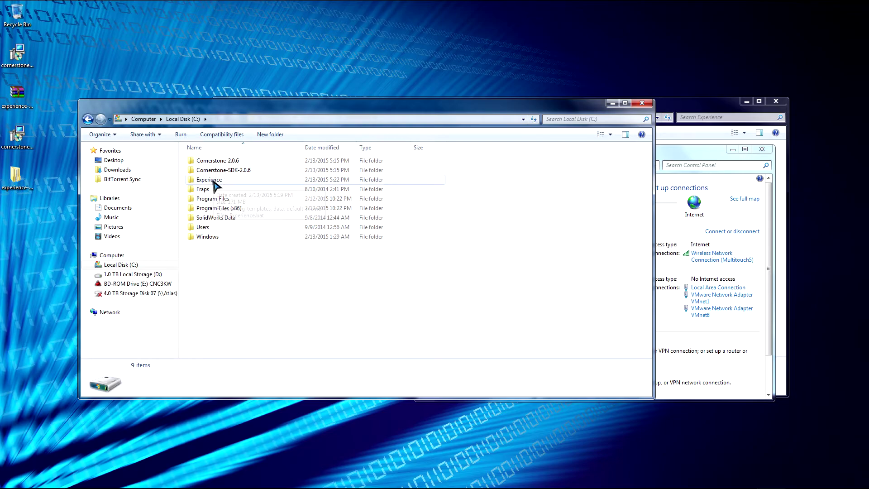
{"action": "double_click", "coordinate": [214, 180]}
{"action": "left_click", "coordinate": [214, 190]}
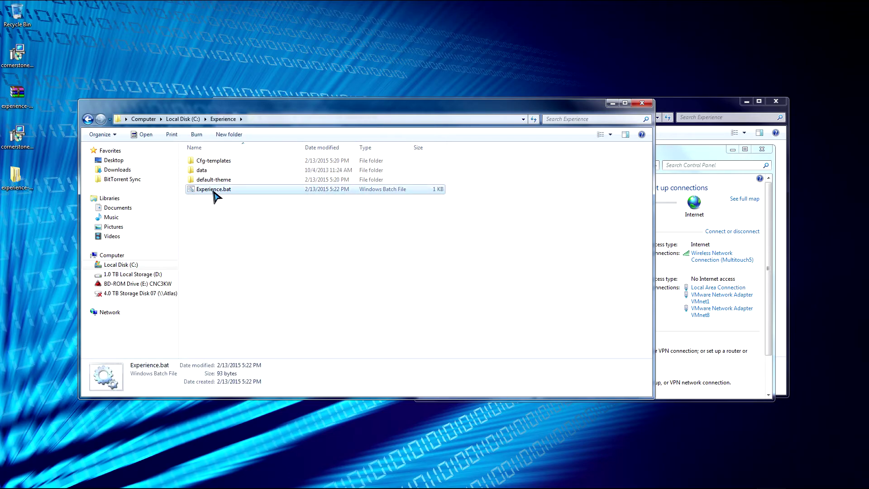
{"action": "double_click", "coordinate": [214, 190]}
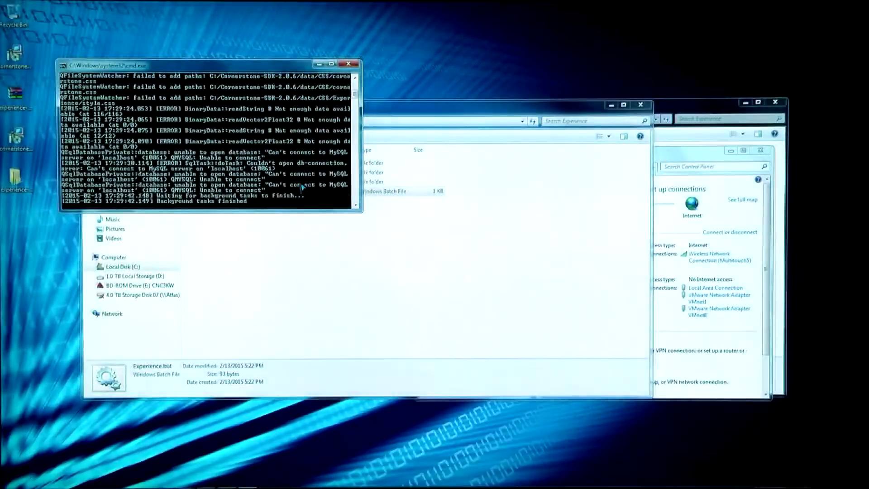
{"action": "left_click", "coordinate": [291, 219]}
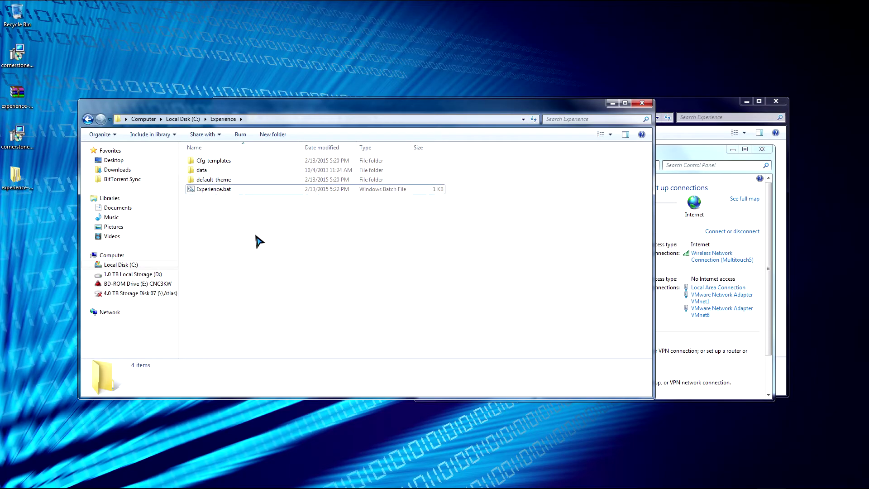
On drive C:, copy the name of the Cornerstone-SDK-2.0.6 folder
{"action": "left_click", "coordinate": [134, 257]}
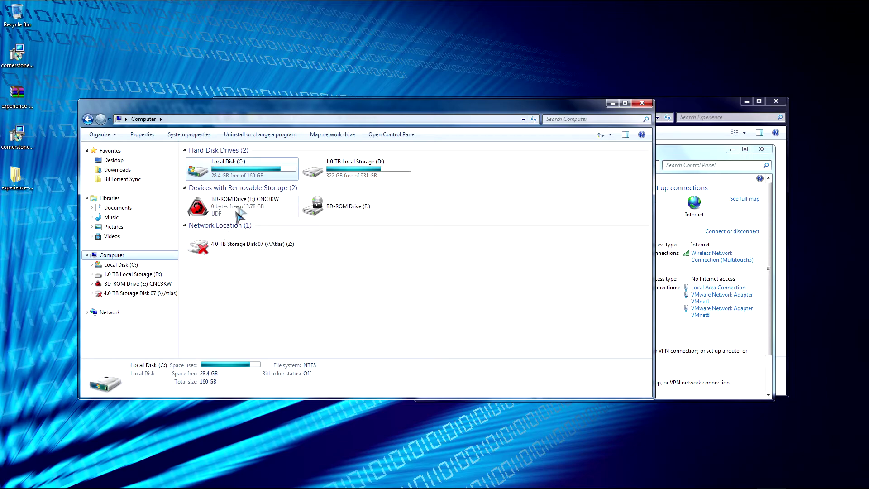
{"action": "double_click", "coordinate": [240, 175]}
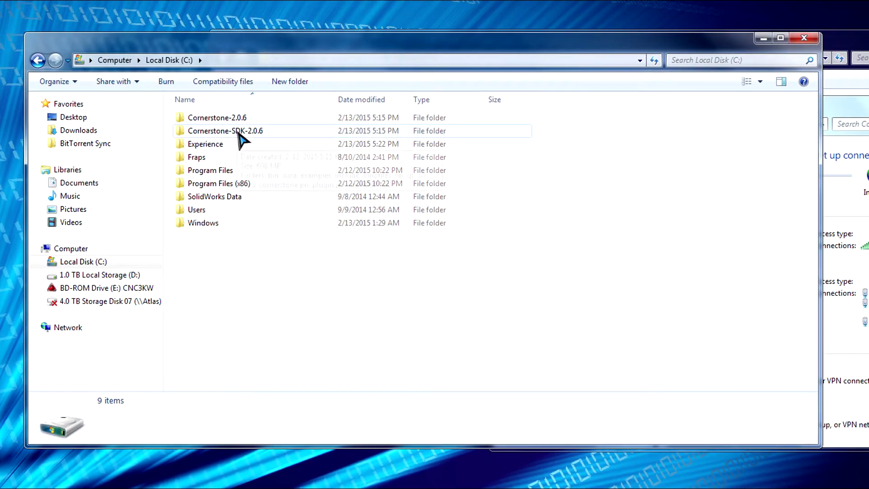
{"action": "left_click", "coordinate": [237, 136]}
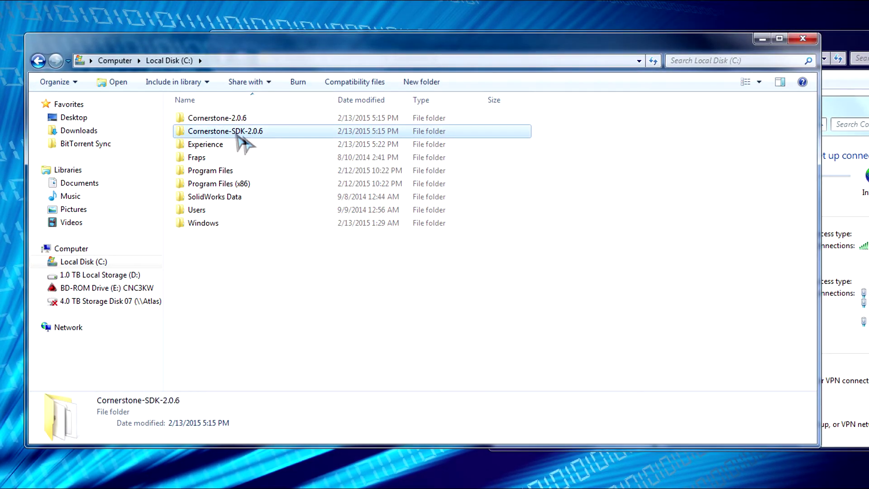
{"action": "left_click", "coordinate": [249, 132]}
{"action": "key", "text": "ctrl+c"}
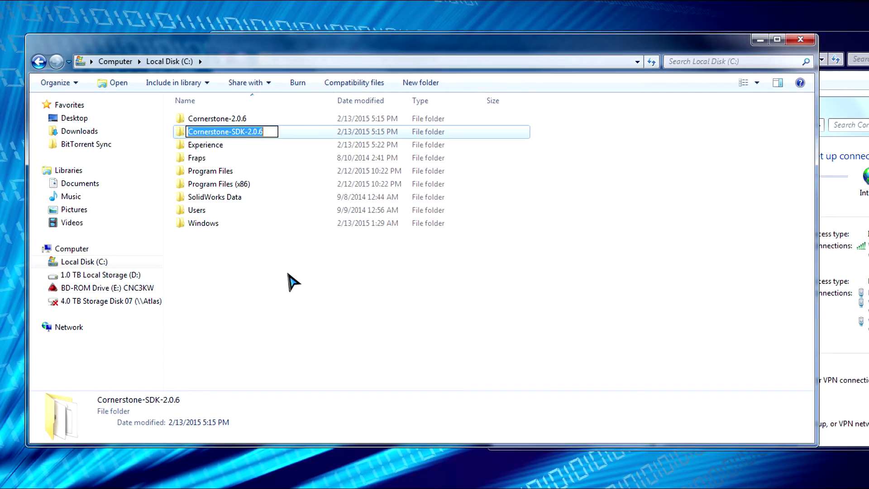
Edit Experience.bat in Notepad so its path points to C:\Cornerstone-SDK-2.0.6\bin\Experience.exe, save it, and close Notepad
{"action": "double_click", "coordinate": [207, 147]}
{"action": "left_click", "coordinate": [229, 161]}
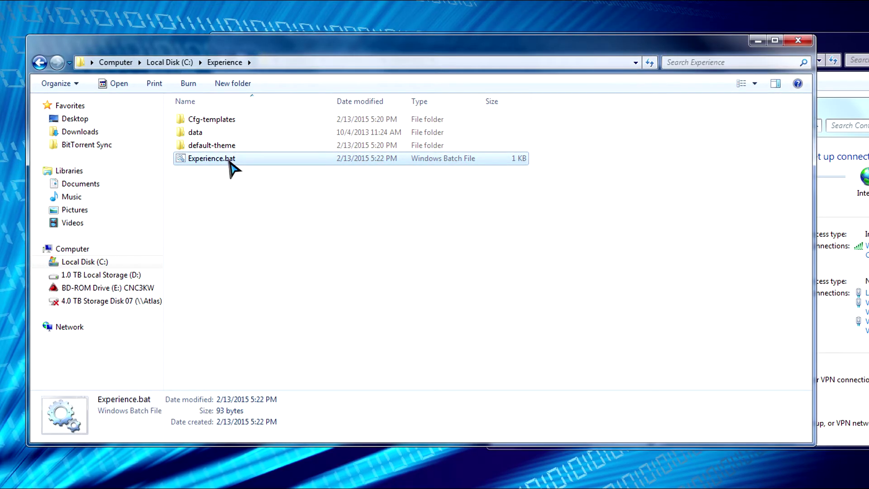
{"action": "right_click", "coordinate": [235, 162]}
{"action": "left_click", "coordinate": [311, 184]}
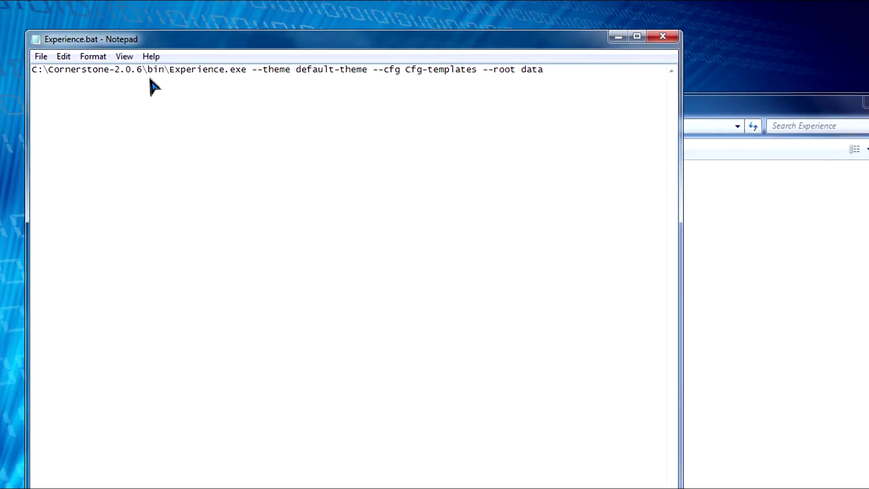
{"action": "left_click_drag", "start_coordinate": [143, 68], "coordinate": [52, 78]}
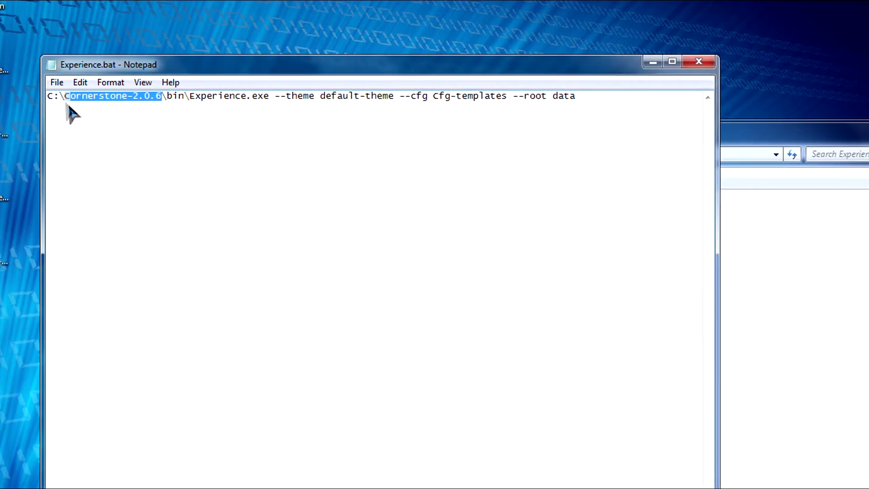
{"action": "key", "text": "ctrl+v"}
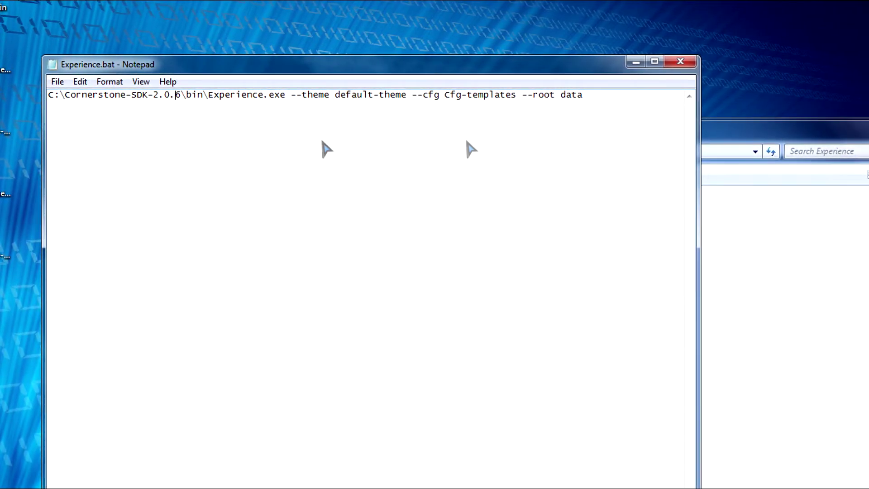
{"action": "left_click", "coordinate": [680, 62]}
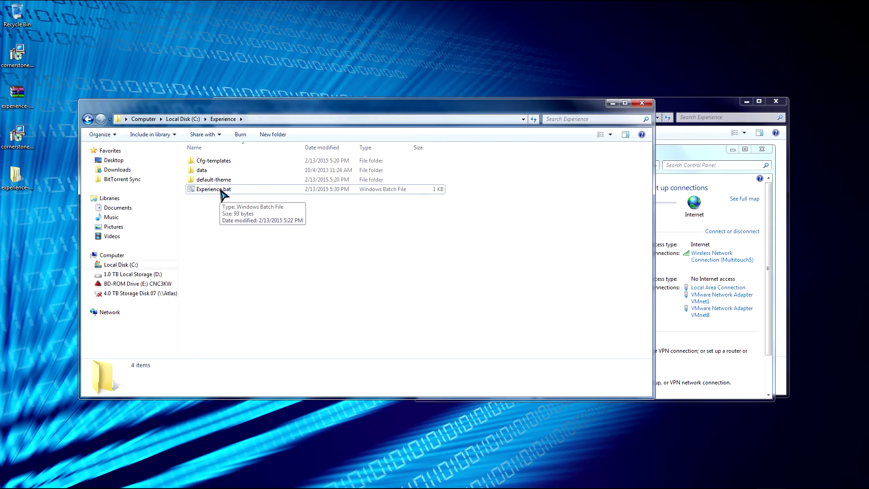
Run the edited Experience.bat, try out the Experience app on the Cell, and exit back to the Experience folder
{"action": "double_click", "coordinate": [221, 190]}
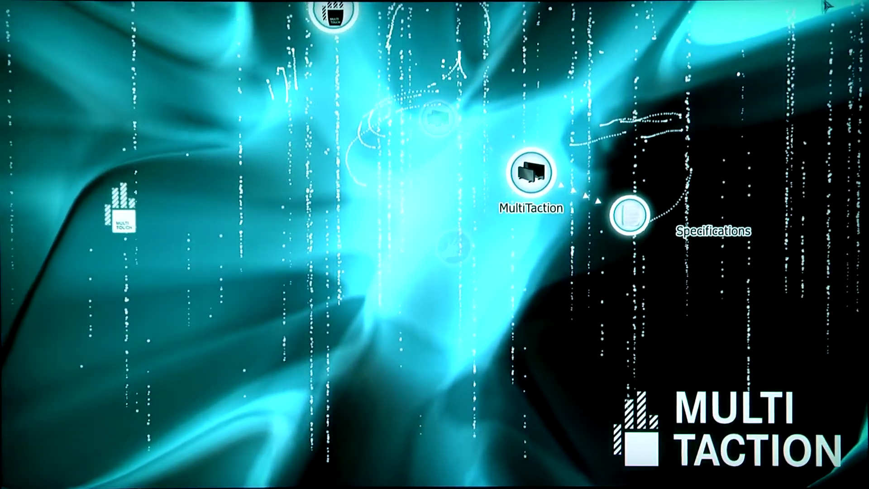
{"action": "left_click", "coordinate": [452, 248]}
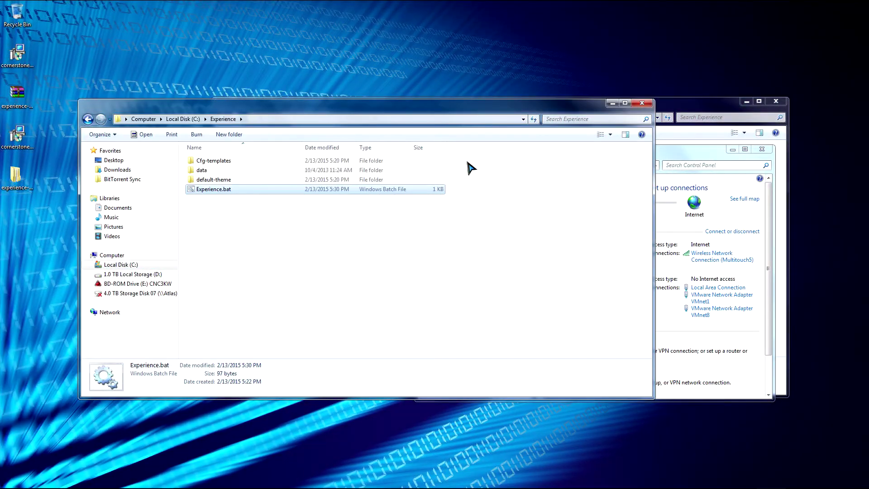
{"action": "left_click", "coordinate": [235, 251]}
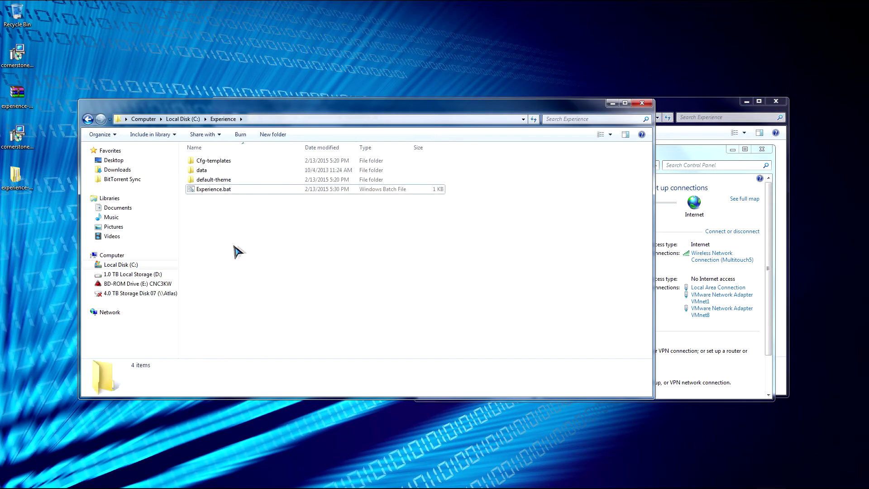
Create a shortcut to Experience.bat, move it onto the desktop, and close that folder window
{"action": "left_click", "coordinate": [202, 192]}
{"action": "right_click", "coordinate": [202, 192]}
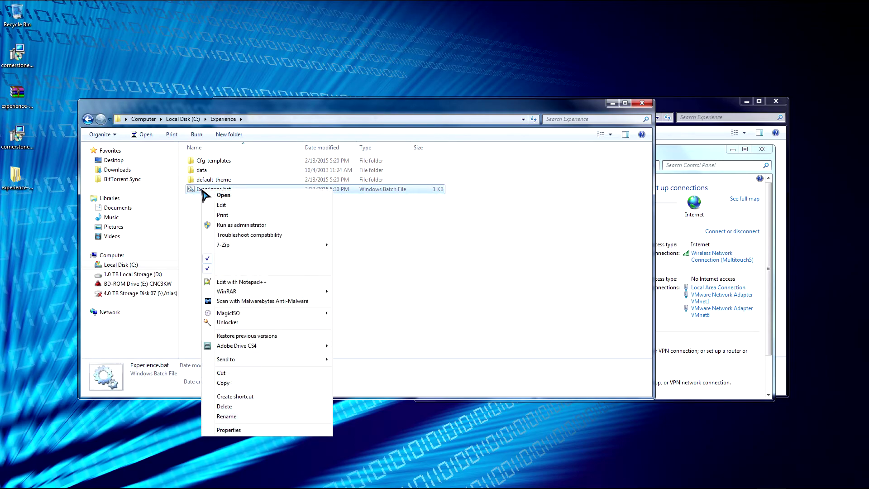
{"action": "left_click", "coordinate": [244, 396]}
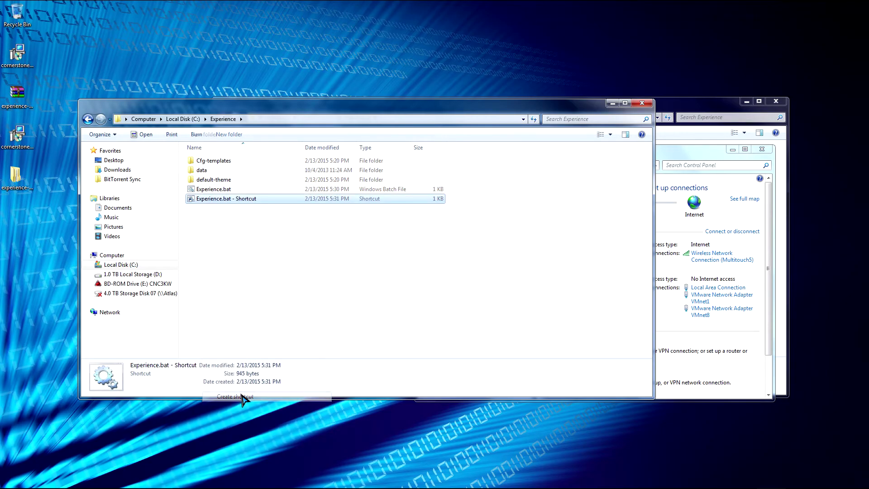
{"action": "left_click_drag", "start_coordinate": [244, 206], "coordinate": [68, 247]}
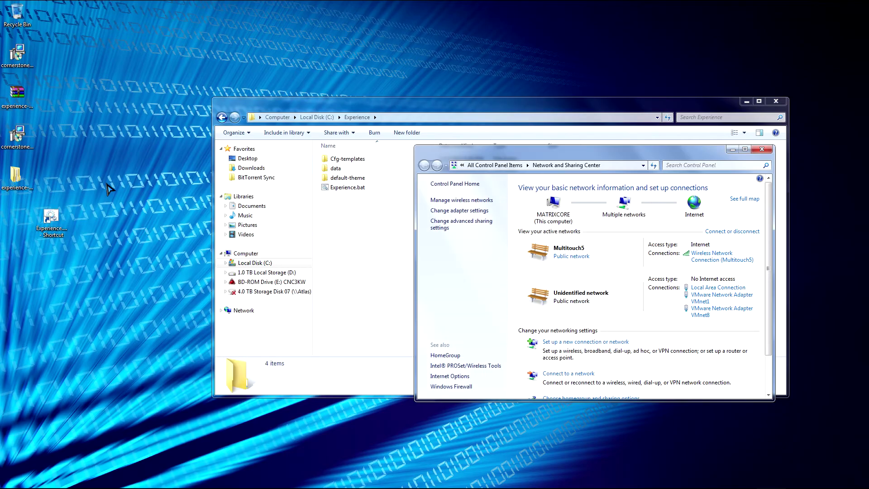
{"action": "left_click", "coordinate": [127, 209]}
Open the Change Icon settings in the properties of the desktop shortcut to Experience.bat
{"action": "left_click", "coordinate": [65, 230]}
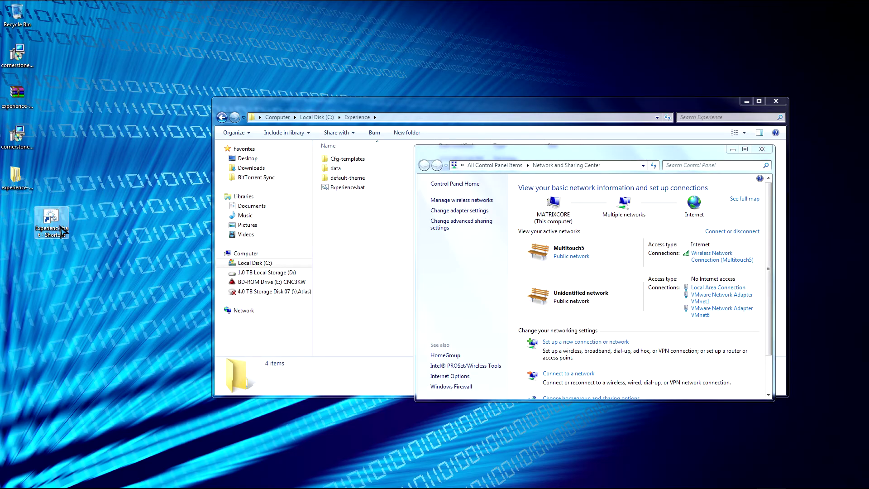
{"action": "right_click", "coordinate": [54, 223]}
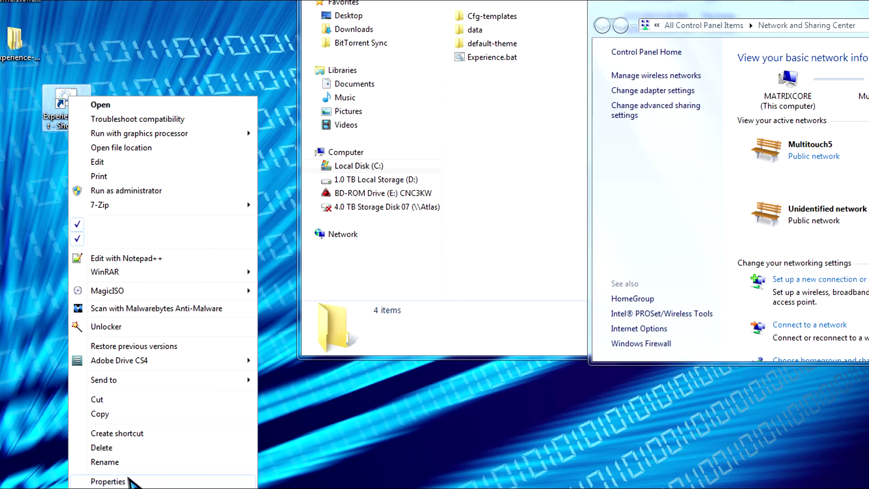
{"action": "left_click", "coordinate": [108, 481]}
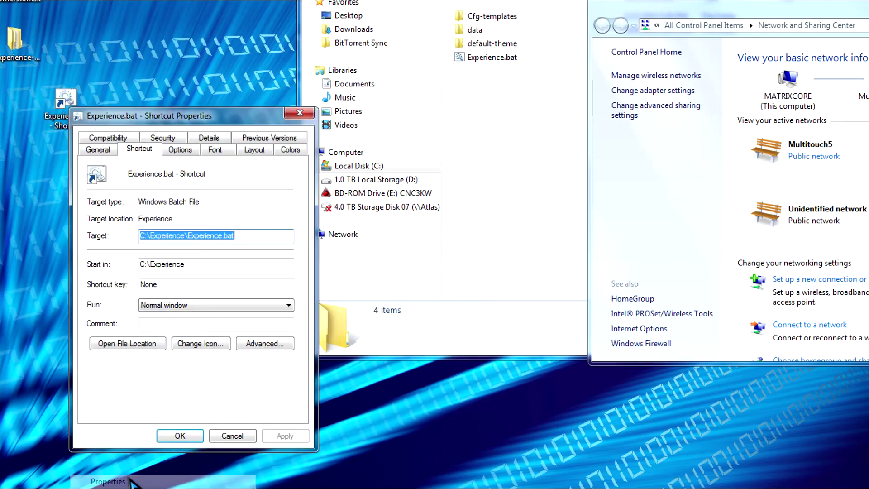
{"action": "left_click", "coordinate": [219, 343]}
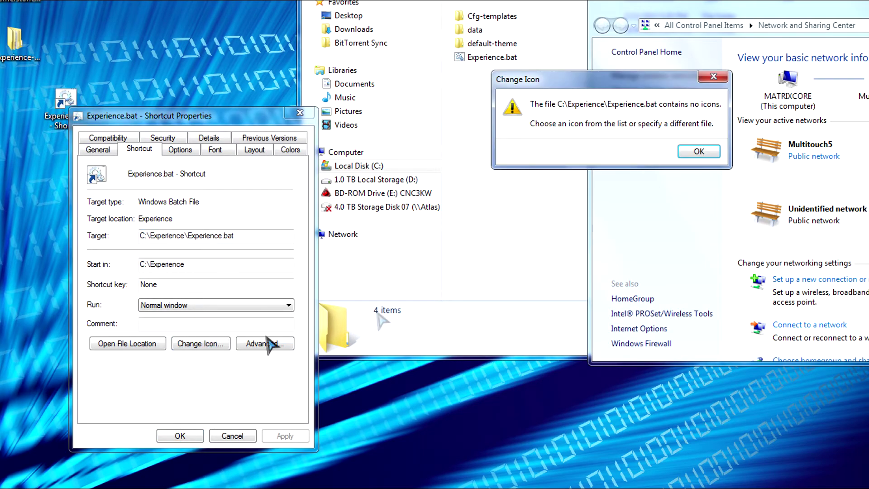
{"action": "left_click", "coordinate": [699, 152]}
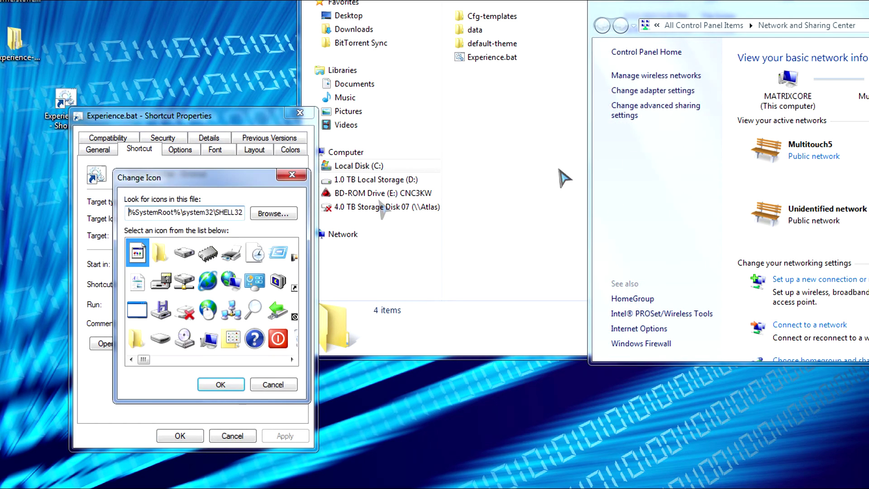
Give the shortcut the icon from Experience.exe in C:\Cornerstone-SDK-2.0.6\bin, then apply the change and close its properties
{"action": "left_click", "coordinate": [273, 214]}
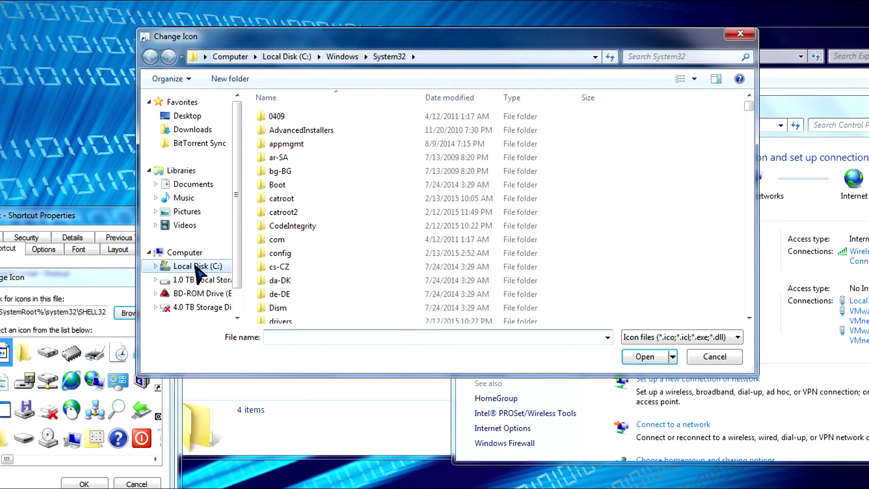
{"action": "left_click", "coordinate": [194, 266]}
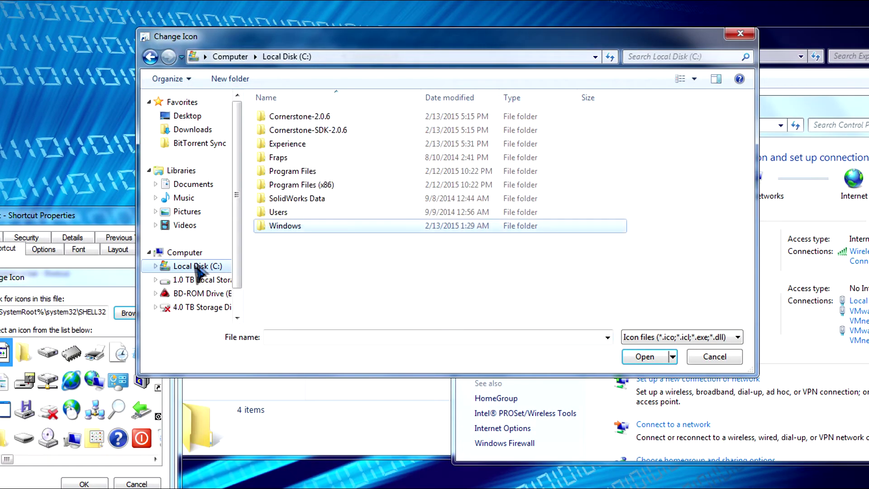
{"action": "left_click", "coordinate": [315, 116]}
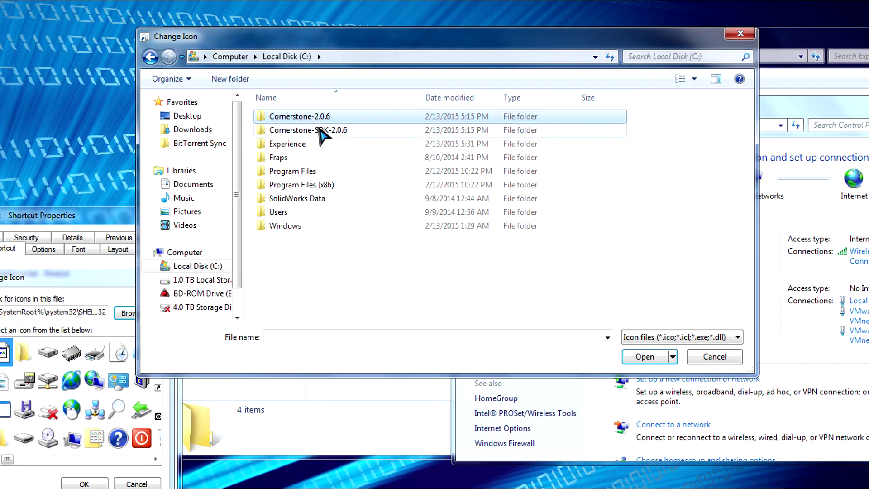
{"action": "double_click", "coordinate": [319, 130]}
{"action": "double_click", "coordinate": [321, 116]}
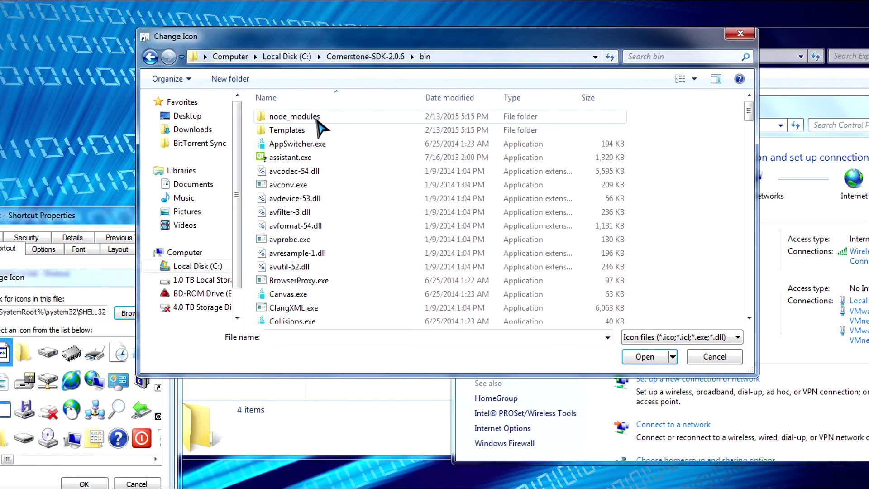
{"action": "scroll", "coordinate": [345, 277], "scroll_direction": "down", "scroll_amount": 3}
{"action": "left_click", "coordinate": [335, 266]}
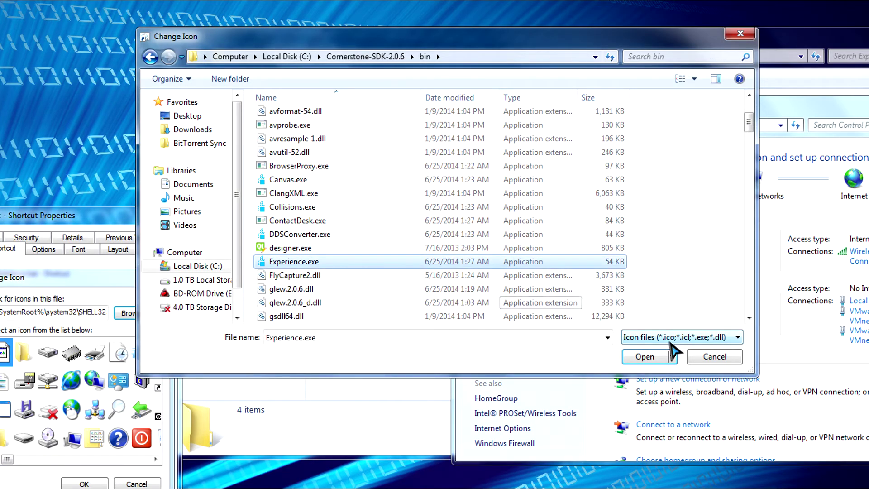
{"action": "left_click", "coordinate": [643, 356]}
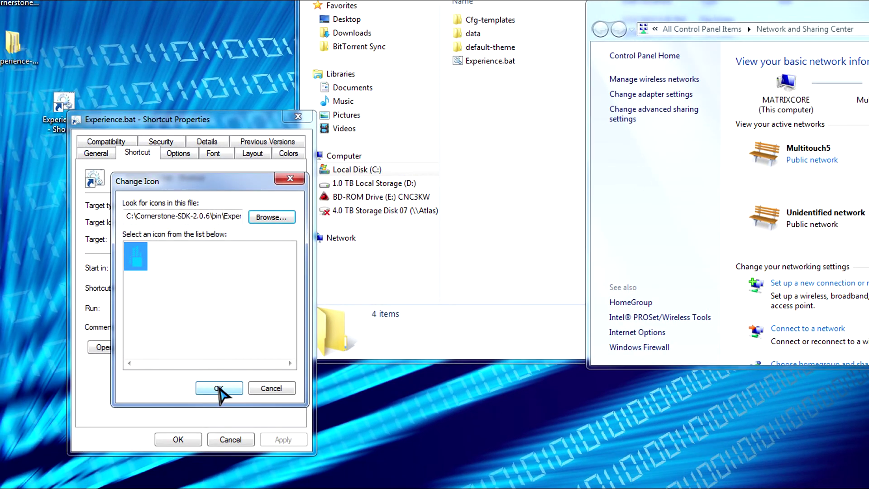
{"action": "left_click", "coordinate": [219, 388]}
{"action": "left_click", "coordinate": [302, 441]}
{"action": "left_click", "coordinate": [178, 440]}
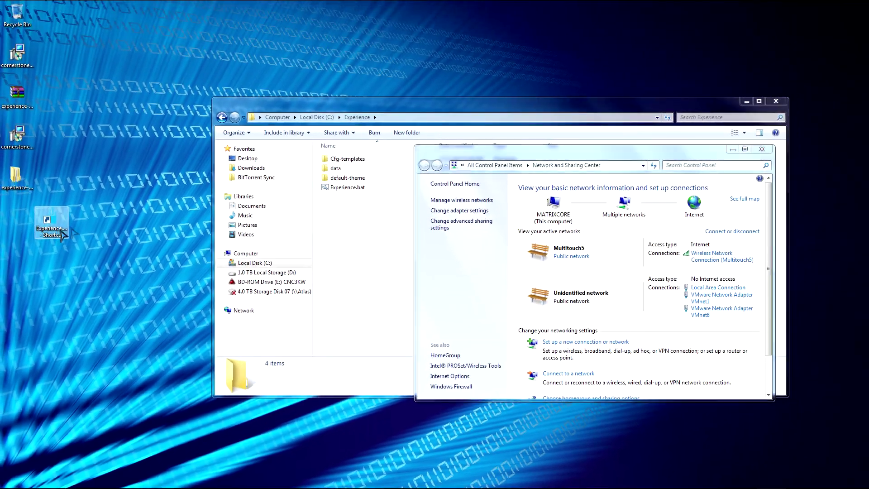
Rename the desktop shortcut as Experience and place it beside the Recycle Bin
{"action": "left_click_drag", "start_coordinate": [62, 231], "coordinate": [138, 82]}
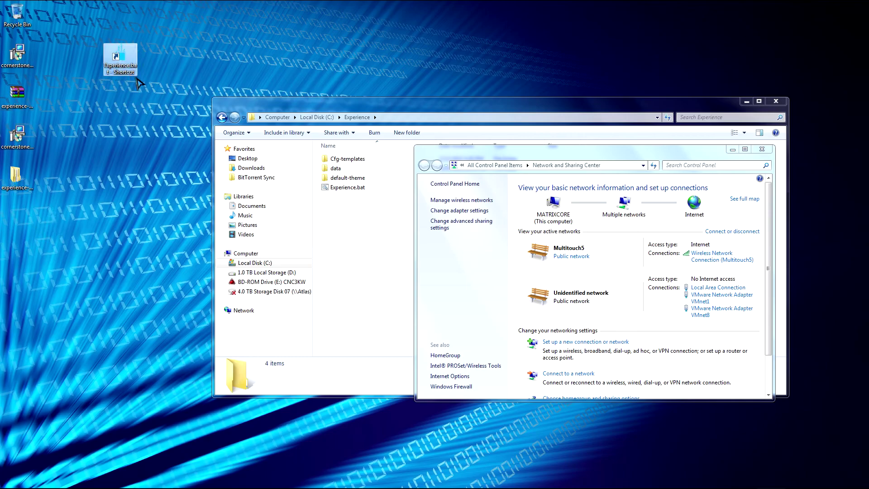
{"action": "left_click", "coordinate": [131, 71]}
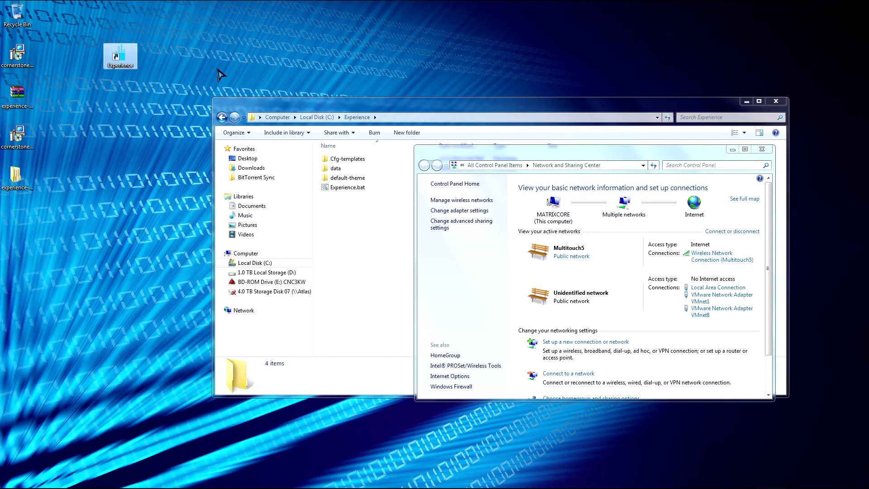
{"action": "left_click_drag", "start_coordinate": [81, 25], "coordinate": [91, 20]}
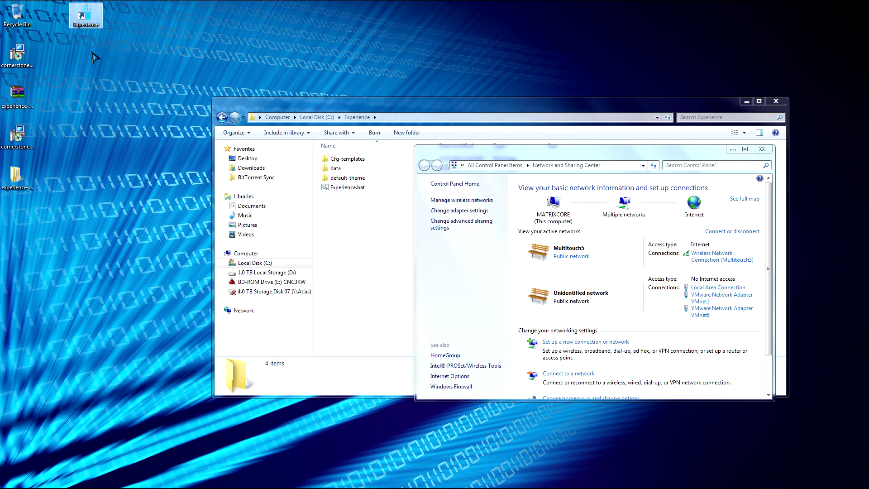
Launch Experience from its desktop shortcut and test the touch response by swiping down across the empty background
{"action": "left_click", "coordinate": [104, 71]}
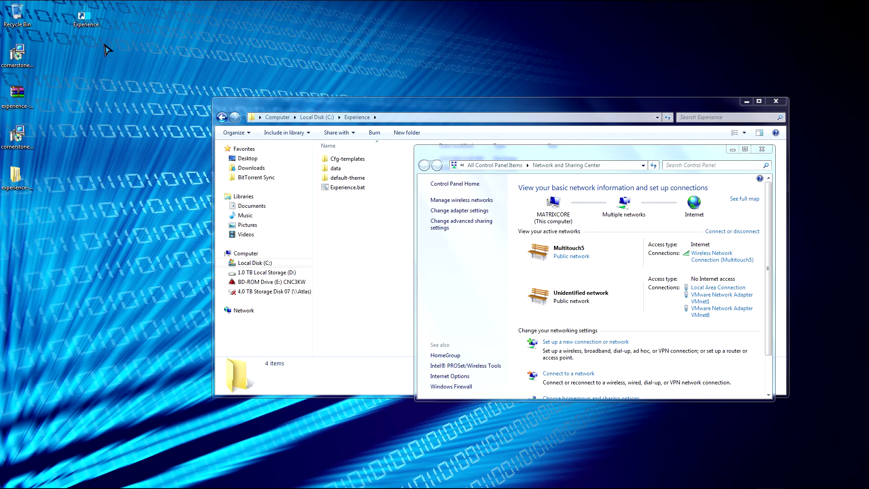
{"action": "double_click", "coordinate": [96, 20]}
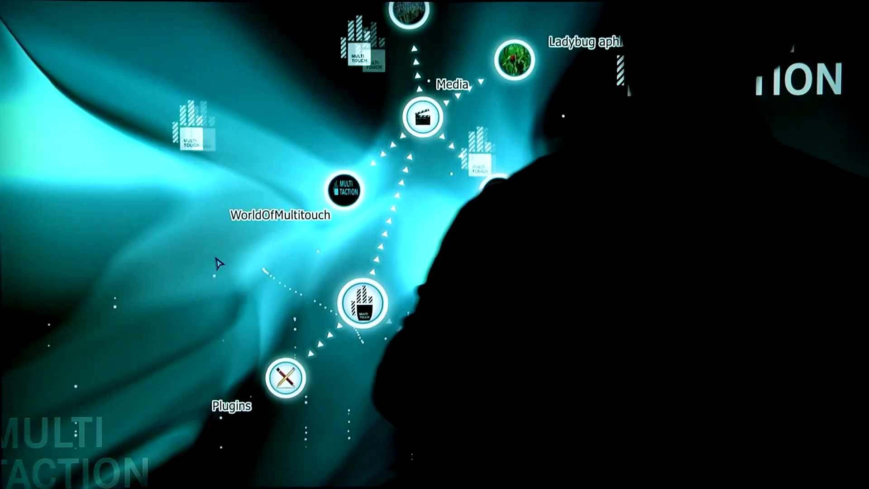
{"action": "mouse_move", "coordinate": [194, 136]}
{"action": "left_mouse_down"}
{"action": "mouse_move", "coordinate": [164, 175]}
{"action": "mouse_move", "coordinate": [171, 317]}
{"action": "left_mouse_up"}
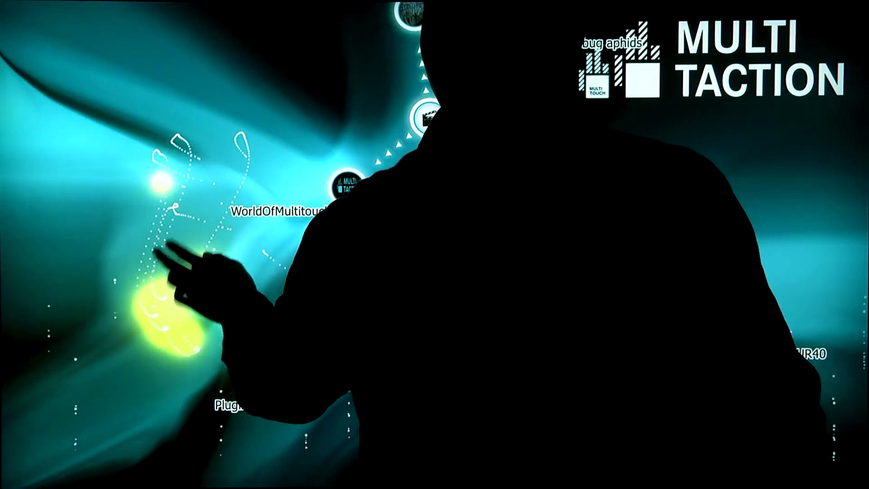
Open the MultiTaction Interactive Displays brochure in Experience, leaf through its pages and close it
{"action": "left_click", "coordinate": [193, 139]}
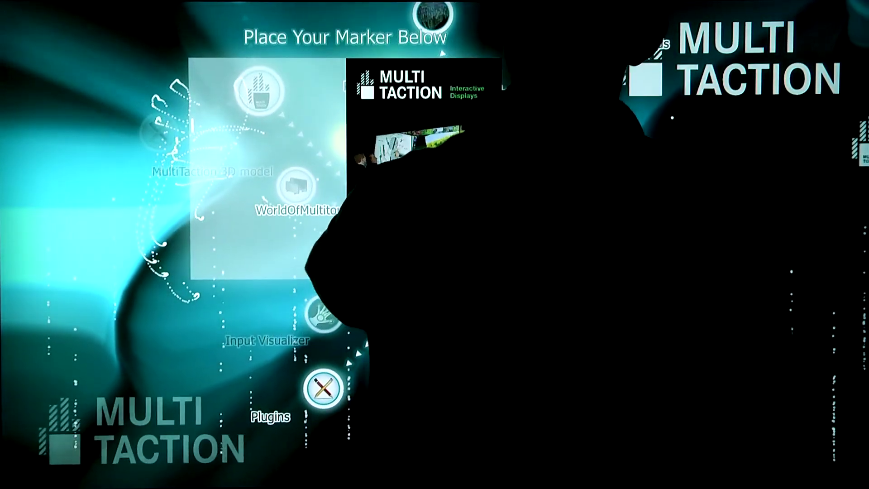
{"action": "left_click", "coordinate": [368, 155]}
{"action": "left_click_drag", "start_coordinate": [349, 252], "coordinate": [221, 307]}
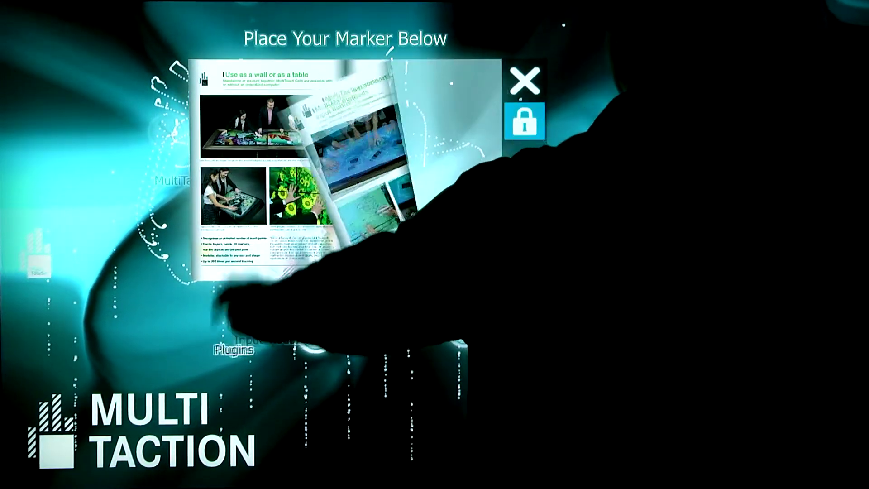
{"action": "left_click", "coordinate": [525, 81]}
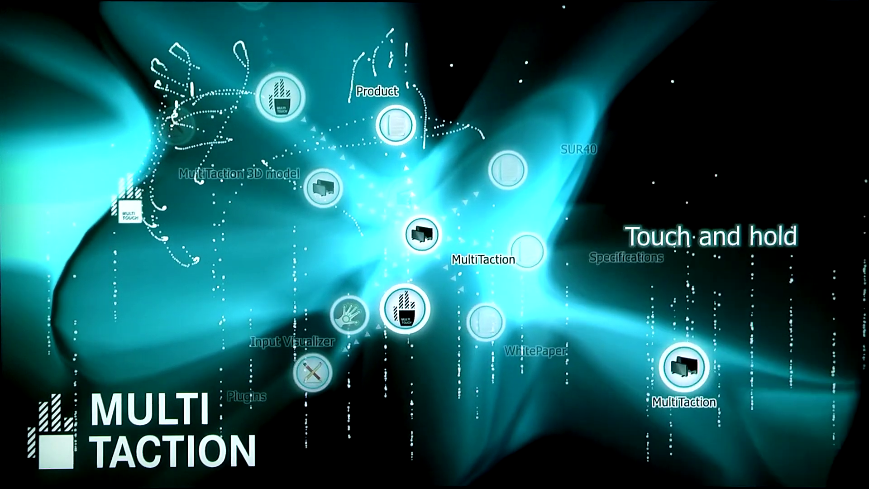